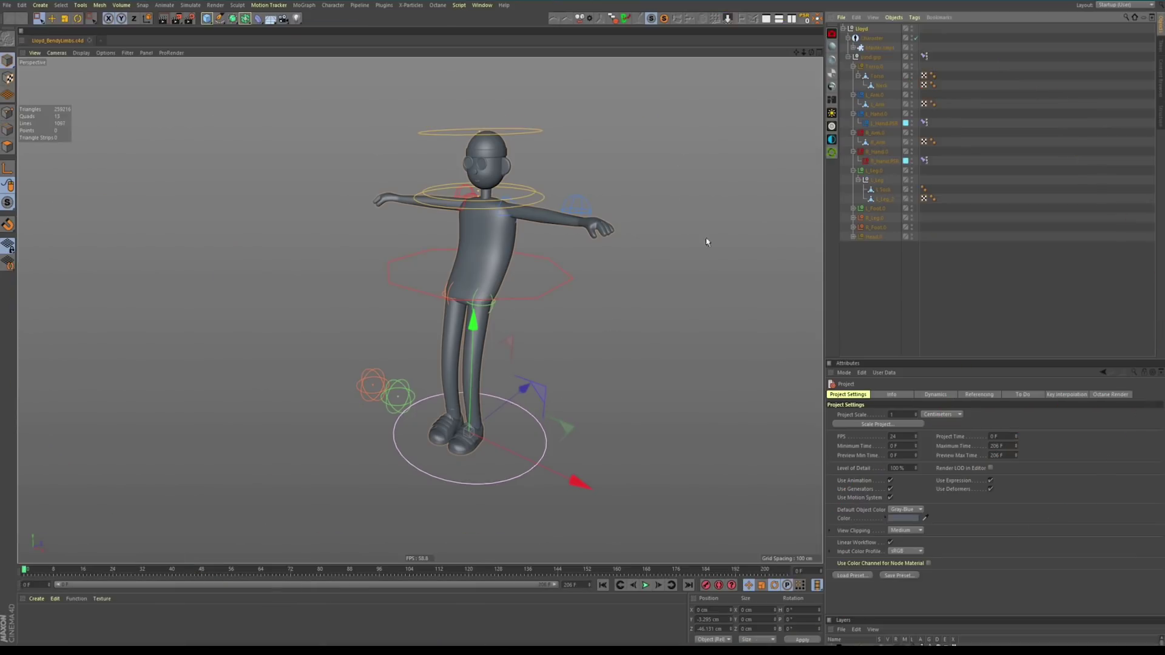
# Step: Examine the character's head and upper body up close and the rig components inside the Character object
pyautogui.keyDown('alt'); pyautogui.moveTo(502, 310); pyautogui.dragTo(544, 297); pyautogui.keyUp('alt')
pyautogui.keyDown('alt'); pyautogui.moveTo(489, 252); pyautogui.dragTo(511, 241, button='right'); pyautogui.keyUp('alt')
pyautogui.keyDown('alt'); pyautogui.moveTo(515, 262); pyautogui.dragTo(502, 337, button='middle'); pyautogui.keyUp('alt')
pyautogui.keyDown('alt'); pyautogui.moveTo(436, 244); pyautogui.dragTo(555, 213, button='right'); pyautogui.keyUp('alt')
pyautogui.keyDown('alt'); pyautogui.moveTo(555, 223); pyautogui.dragTo(462, 288); pyautogui.keyUp('alt')
pyautogui.click(868, 38)
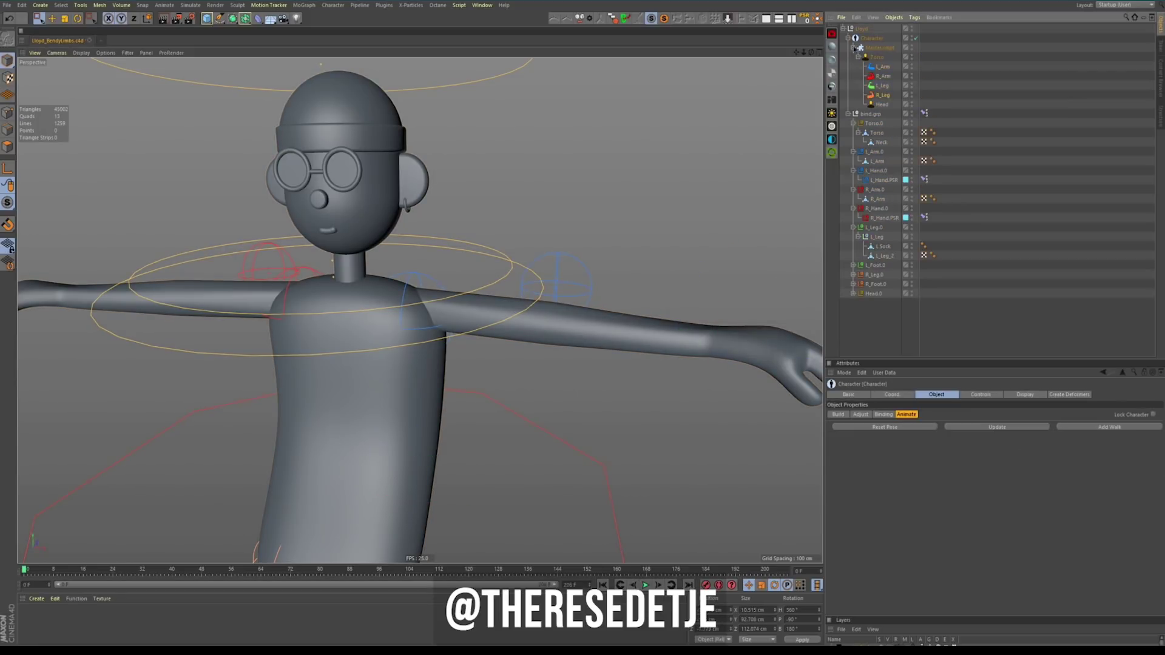
pyautogui.click(853, 47)
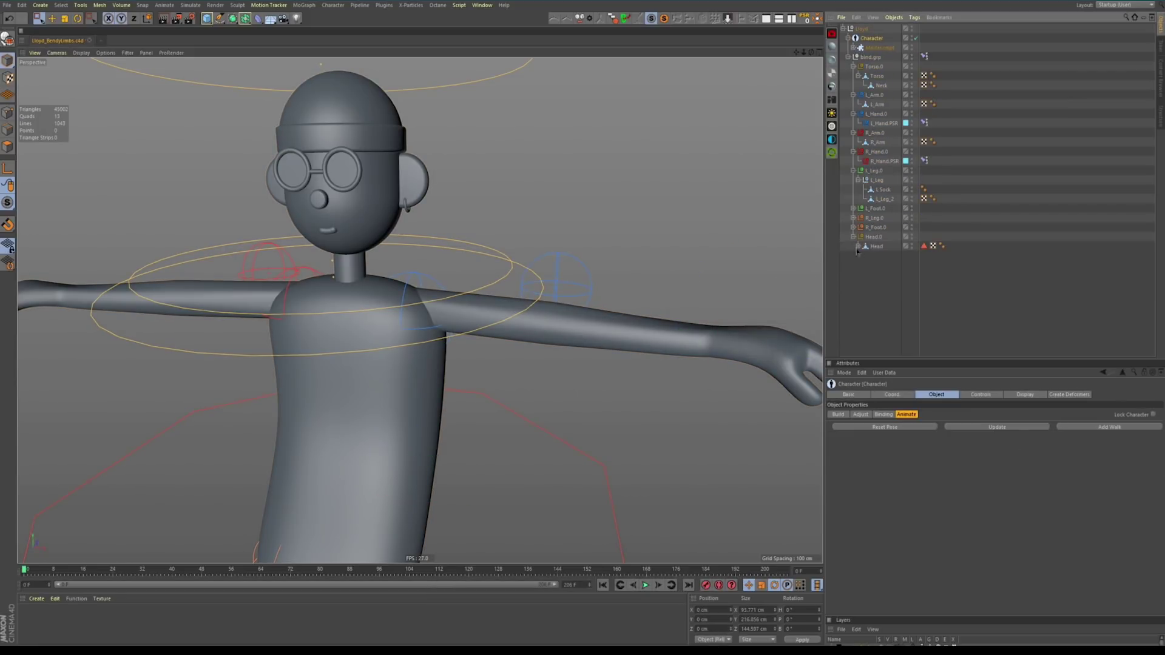
# Step: Examine the separate meshes in the Head group, including the hat parts, the mouth and the right ear
pyautogui.click(857, 246)
pyautogui.click(876, 246)
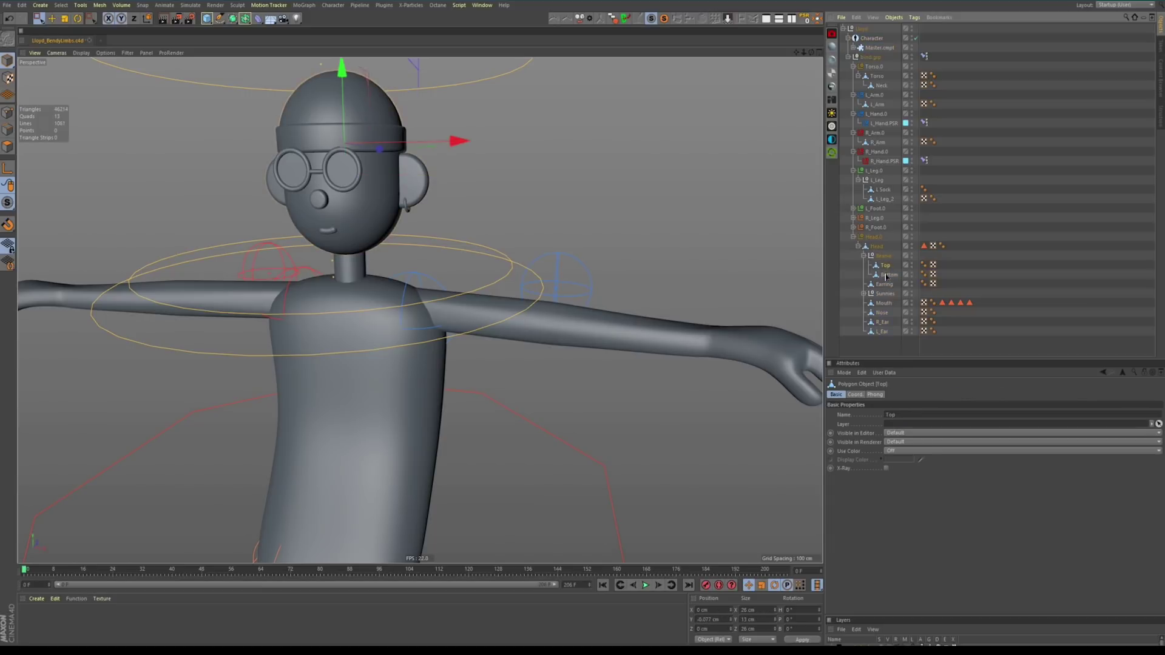
pyautogui.click(883, 303)
pyautogui.click(882, 322)
pyautogui.click(854, 239)
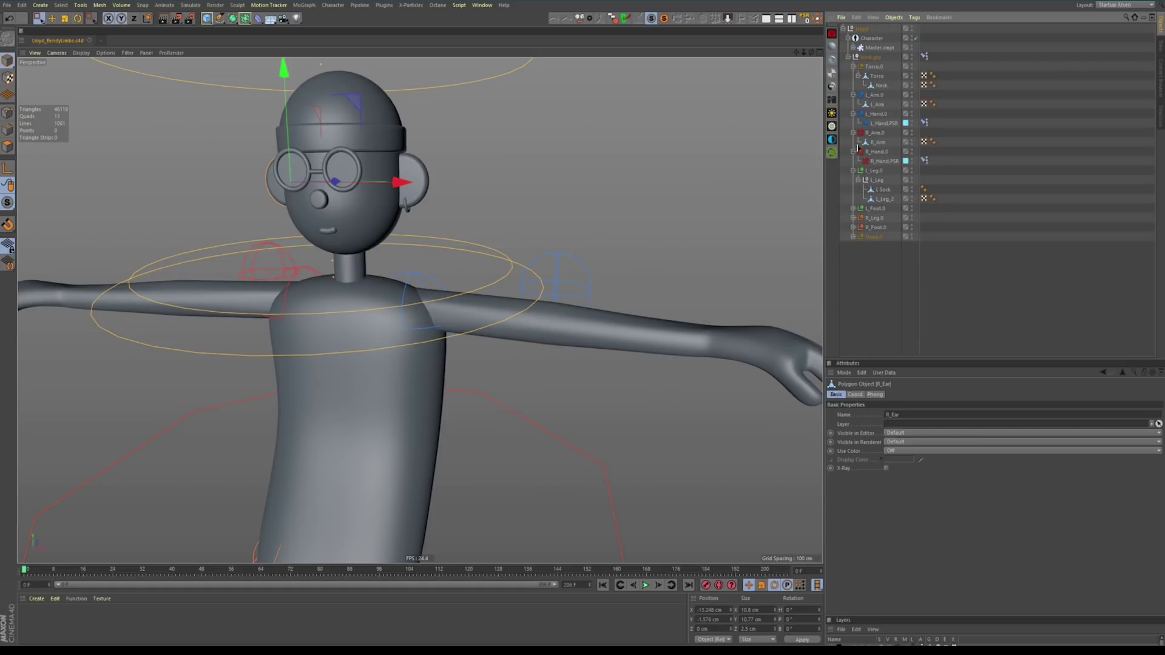
# Step: Examine the left shoe up close and the meshes nested under the L_Foot group, starting with Tread
pyautogui.click(854, 209)
pyautogui.click(858, 218)
pyautogui.click(863, 228)
pyautogui.click(887, 237)
pyautogui.keyDown('alt'); pyautogui.moveTo(418, 438); pyautogui.dragTo(464, 248, button='middle'); pyautogui.keyUp('alt')
pyautogui.keyDown('alt'); pyautogui.moveTo(443, 414); pyautogui.dragTo(457, 200, button='middle'); pyautogui.keyUp('alt')
pyautogui.keyDown('alt'); pyautogui.moveTo(423, 428); pyautogui.dragTo(429, 213, button='middle'); pyautogui.keyUp('alt')
pyautogui.keyDown('alt'); pyautogui.moveTo(441, 405); pyautogui.dragTo(337, 396); pyautogui.keyUp('alt')
pyautogui.keyDown('alt'); pyautogui.moveTo(467, 382); pyautogui.dragTo(501, 390, button='right'); pyautogui.keyUp('alt')
pyautogui.keyDown('alt'); pyautogui.moveTo(485, 396); pyautogui.dragTo(441, 399); pyautogui.keyUp('alt')
# Step: Try moving the left shoe's Tread and Shoe meshes away from the foot, and undo each move
pyautogui.moveTo(580, 453); pyautogui.dragTo(434, 443)
pyautogui.hotkey('ctrl', 'z')
pyautogui.click(552, 426)
pyautogui.moveTo(600, 415); pyautogui.dragTo(718, 415)
pyautogui.hotkey('ctrl', 'z')
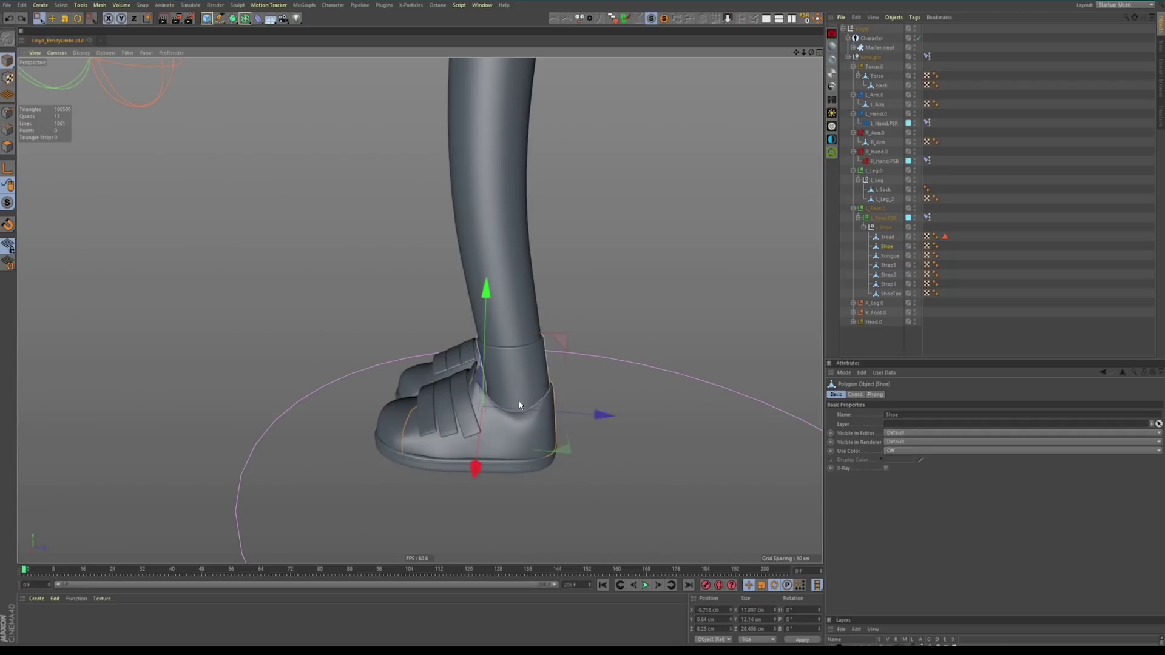
pyautogui.keyDown('alt'); pyautogui.moveTo(485, 406); pyautogui.dragTo(509, 400); pyautogui.keyUp('alt')
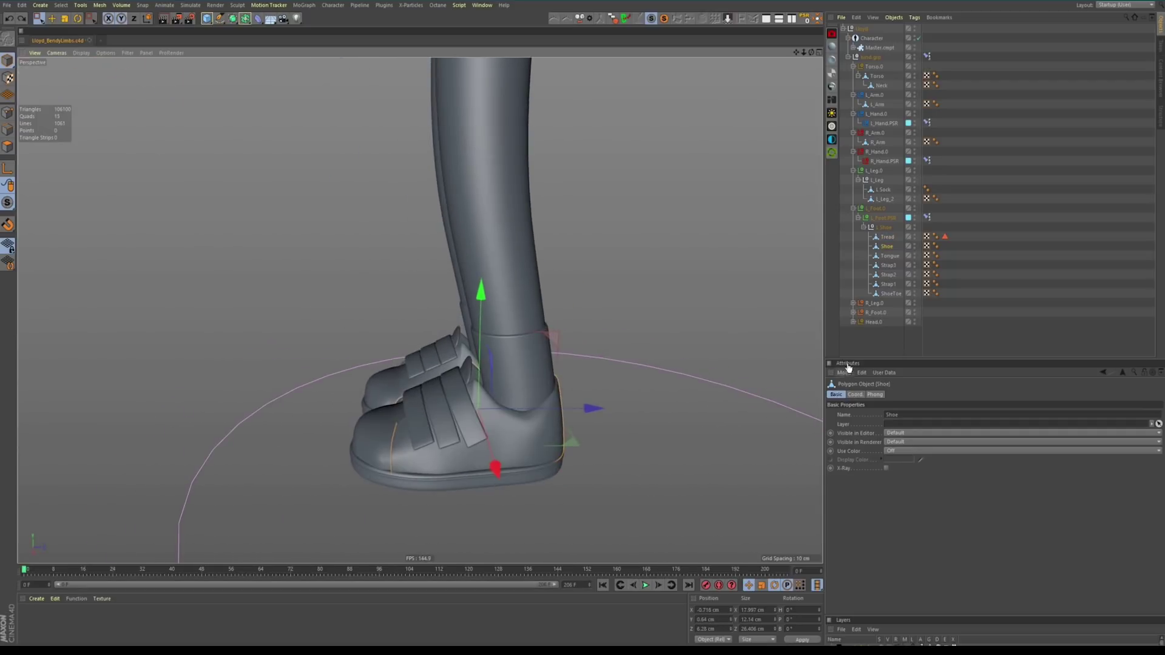
# Step: Play the walk animation with the whole character in view, and scrub the opening frames back to frame 0
pyautogui.click(782, 348)
pyautogui.scroll(-10, 464, 317)
pyautogui.keyDown('alt'); pyautogui.moveTo(443, 324); pyautogui.dragTo(448, 407, button='middle'); pyautogui.keyUp('alt')
pyautogui.keyDown('alt'); pyautogui.moveTo(486, 319); pyautogui.dragTo(592, 340); pyautogui.keyUp('alt')
pyautogui.click(645, 586)
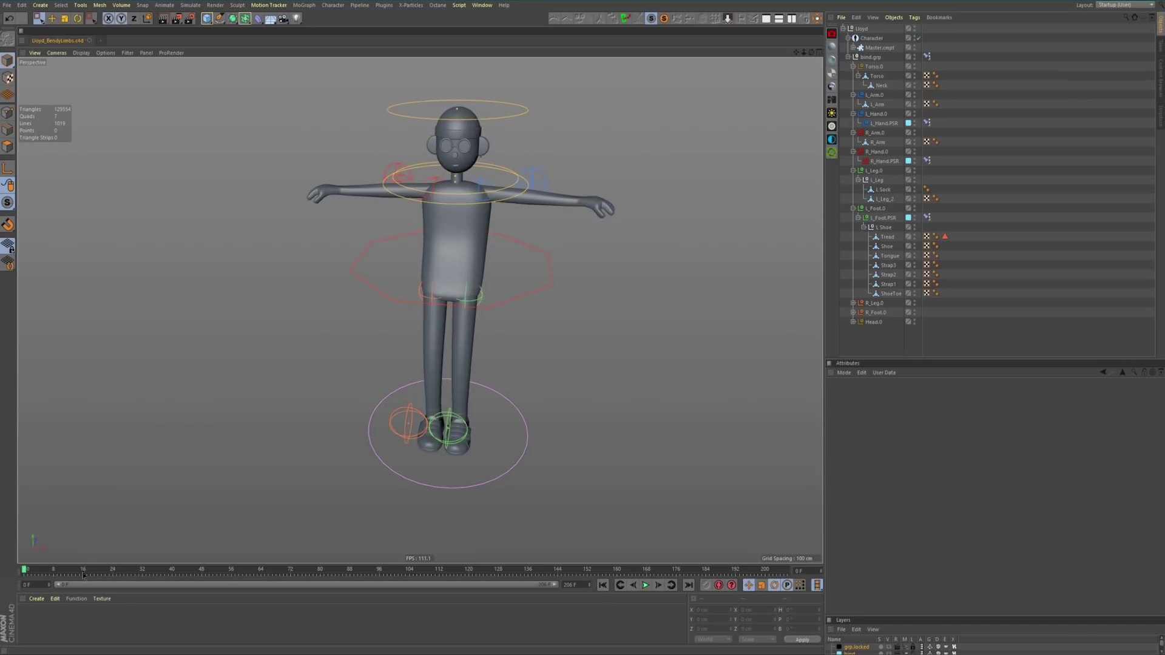
pyautogui.click(82, 572)
pyautogui.moveTo(83, 571); pyautogui.dragTo(23, 569)
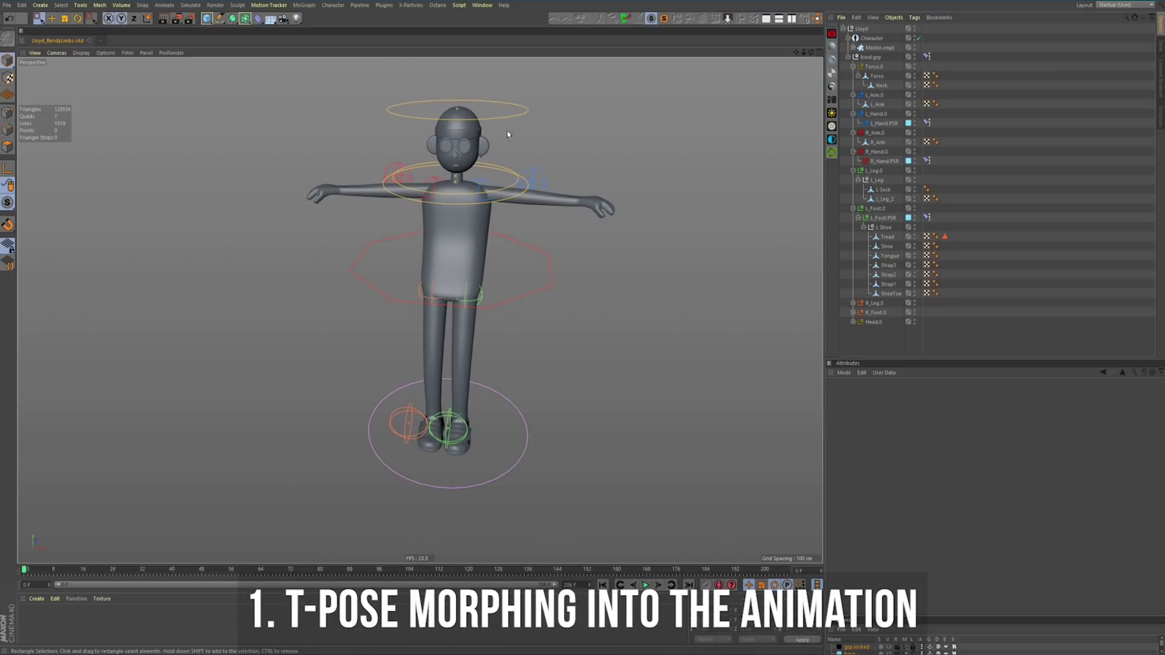
# Step: Examine the walk's curves in the F-Curve timeline, selecting all the keys at frame 0, and close it
pyautogui.click(490, 6)
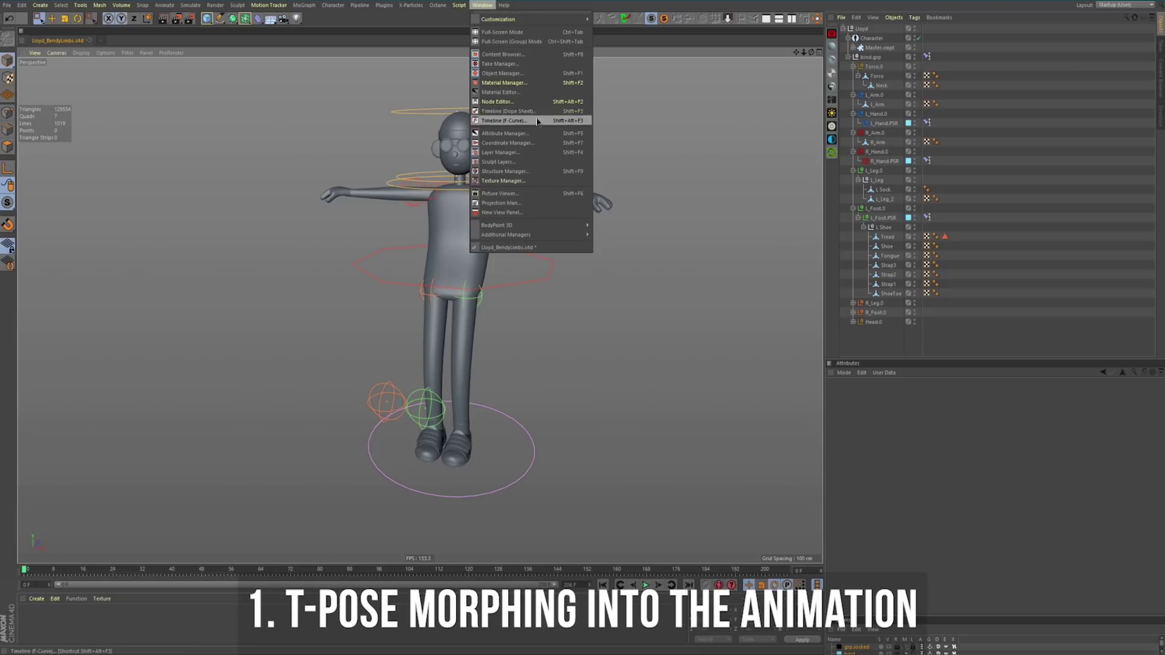
pyautogui.click(503, 120)
pyautogui.keyDown('alt'); pyautogui.moveTo(696, 418); pyautogui.dragTo(901, 361, button='right'); pyautogui.keyUp('alt')
pyautogui.scroll(3, 902, 362)
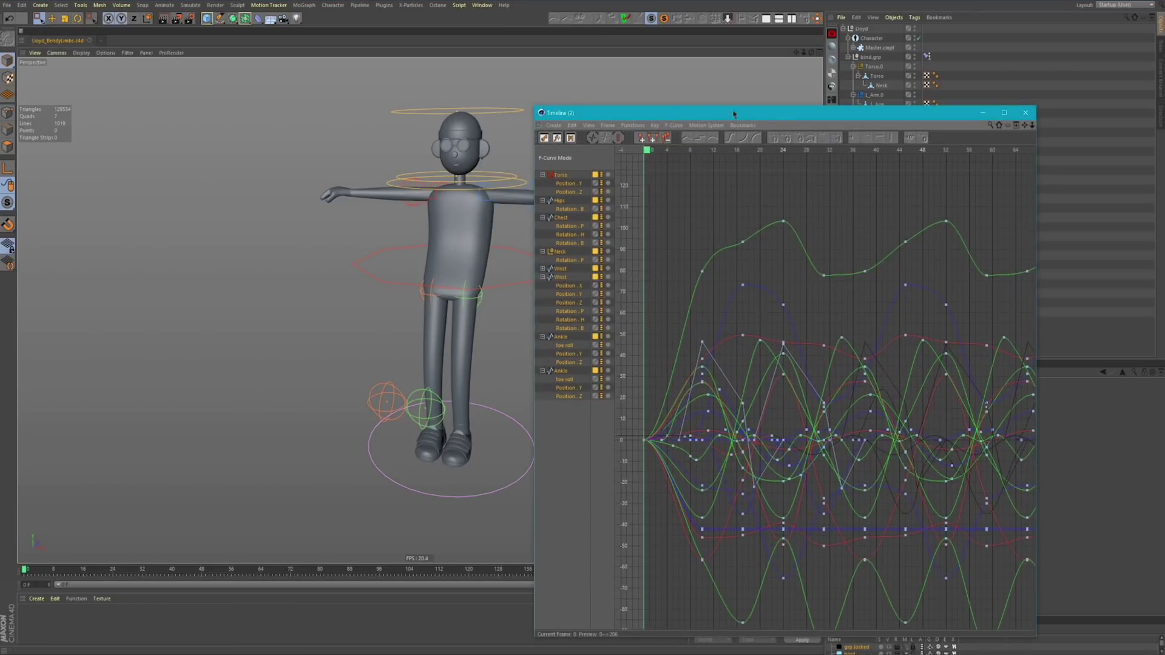
pyautogui.moveTo(736, 114); pyautogui.dragTo(742, 33)
pyautogui.moveTo(679, 258); pyautogui.dragTo(625, 539)
pyautogui.press('Delete')
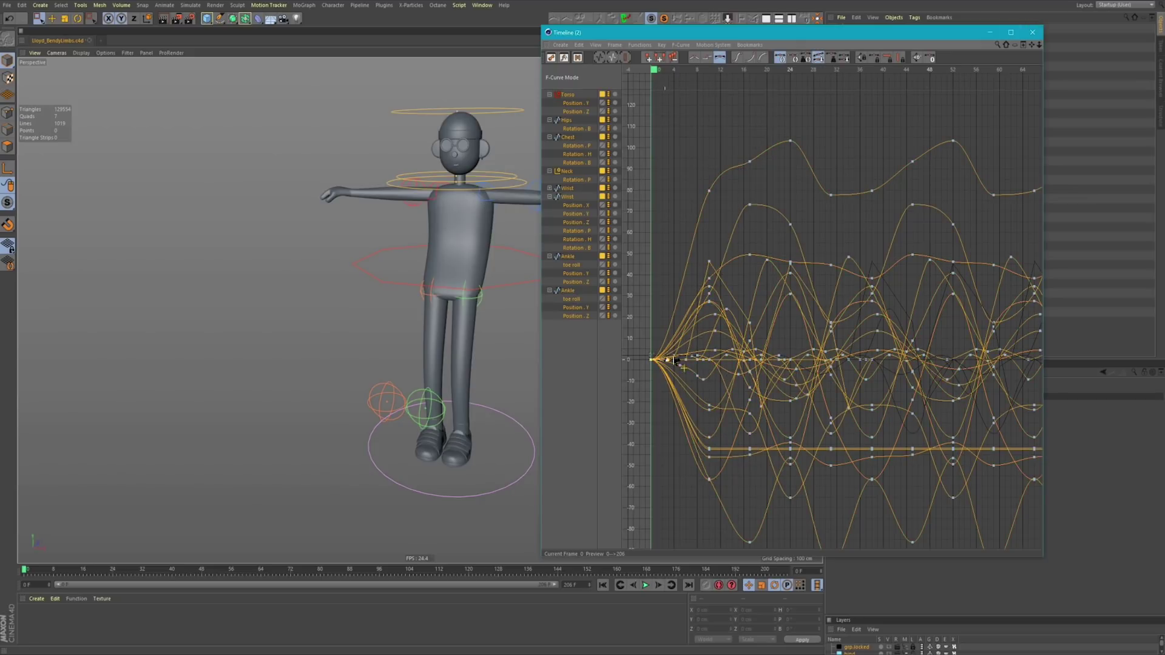
pyautogui.keyDown('alt'); pyautogui.moveTo(682, 358); pyautogui.dragTo(821, 372, button='right'); pyautogui.keyUp('alt')
pyautogui.moveTo(918, 244)
pyautogui.keyDown('alt'); pyautogui.mouseDown(button='right')
pyautogui.moveTo(863, 249)
pyautogui.moveTo(938, 247)
pyautogui.mouseUp(button='right'); pyautogui.keyUp('alt')
pyautogui.keyDown('alt'); pyautogui.moveTo(897, 278); pyautogui.dragTo(963, 271, button='middle'); pyautogui.keyUp('alt')
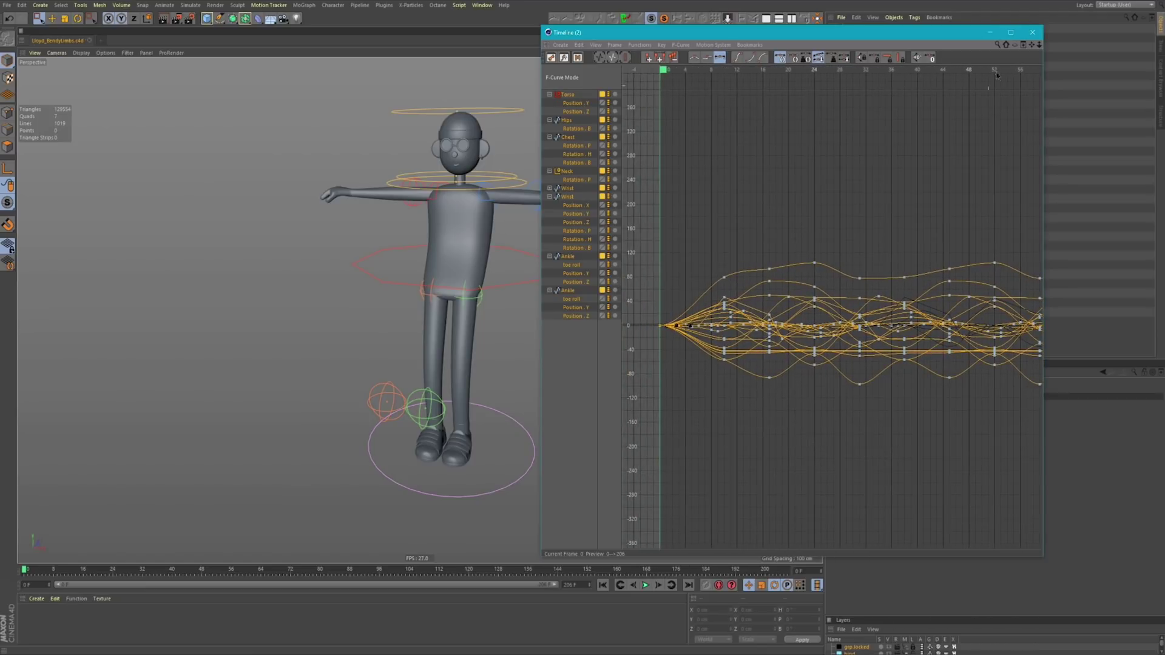
pyautogui.click(1033, 32)
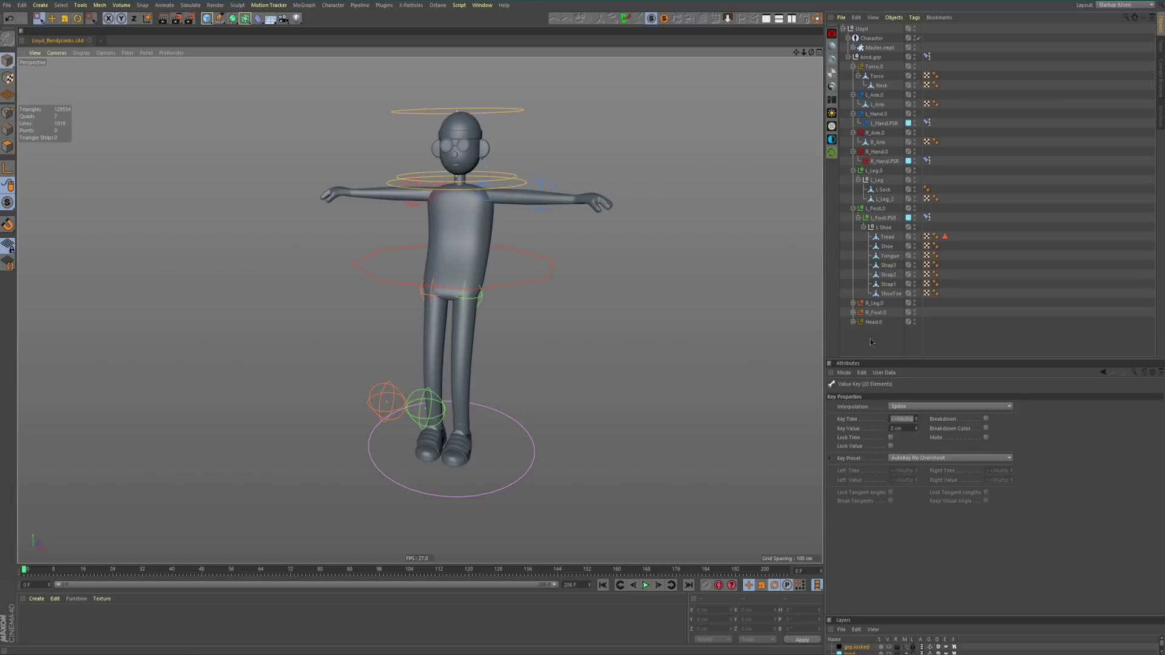
# Step: Add a Connect object, nest bind.grp under it and try Bake as Alembic on the Connect object
pyautogui.click(872, 57)
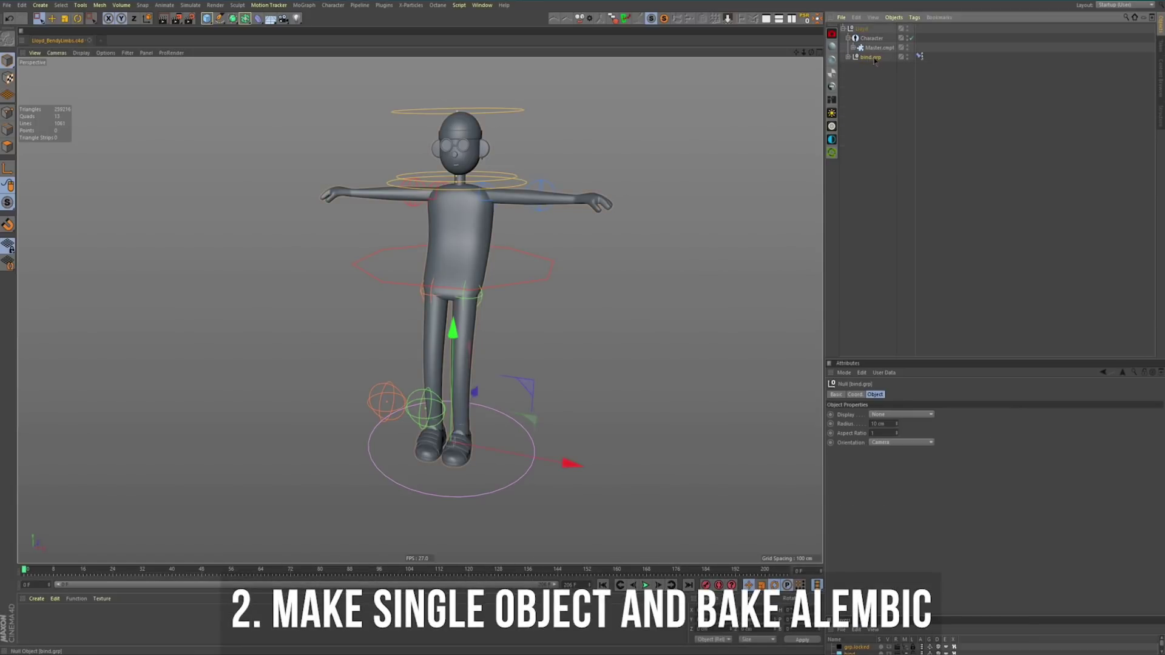
pyautogui.click(245, 19)
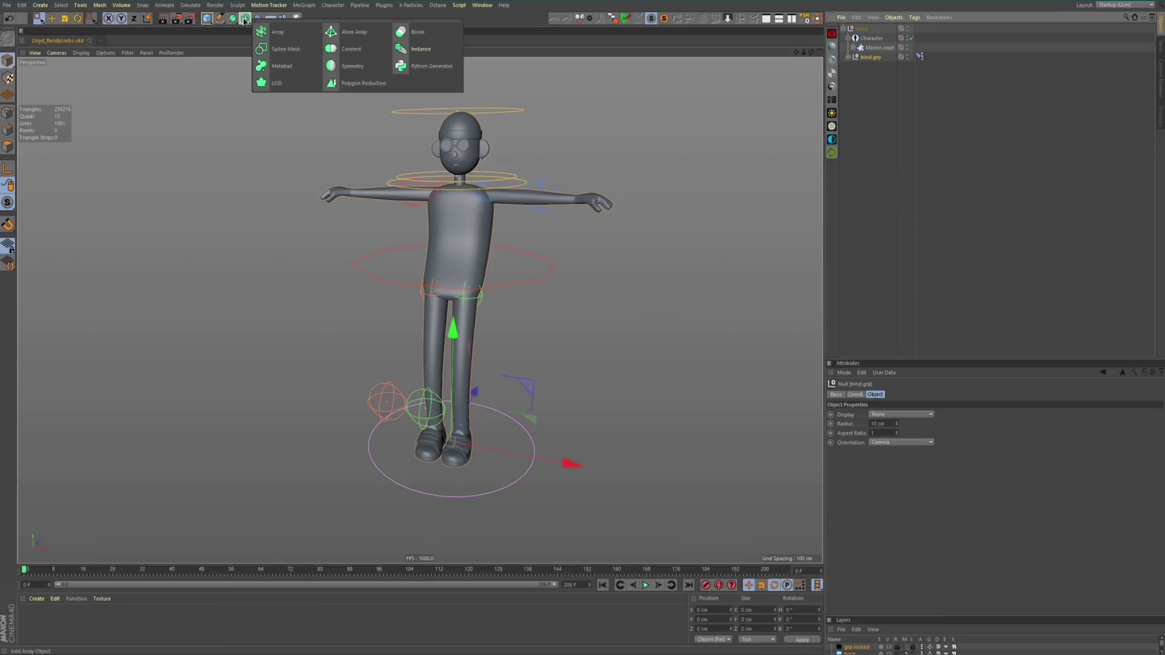
pyautogui.click(364, 50)
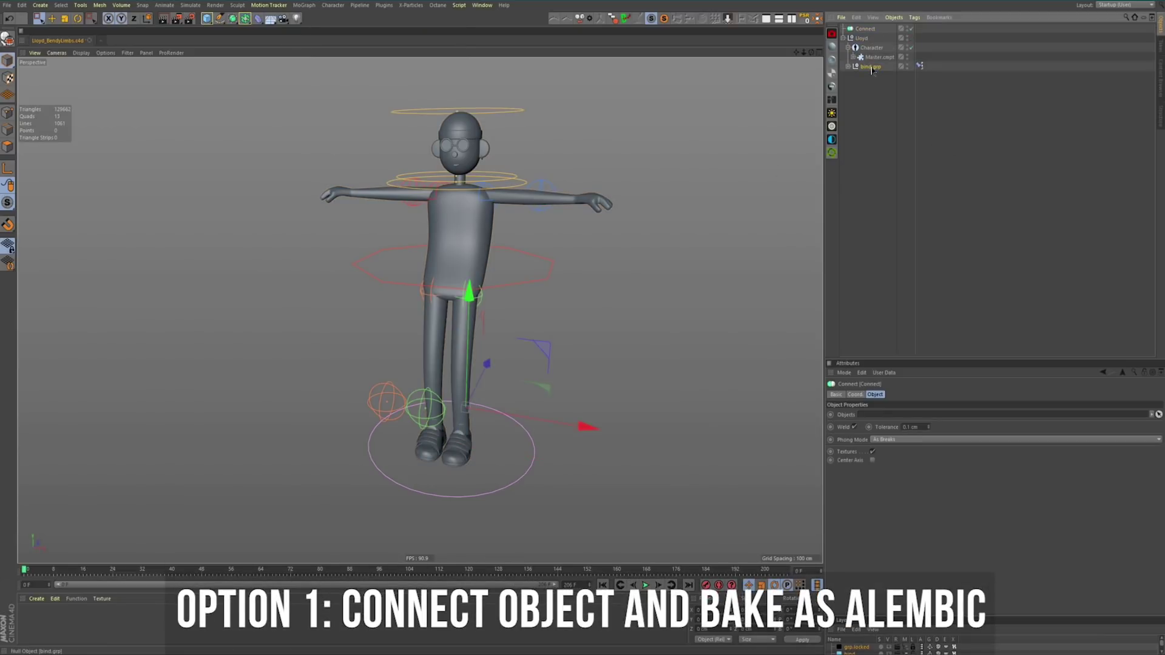
pyautogui.moveTo(868, 31); pyautogui.dragTo(868, 30)
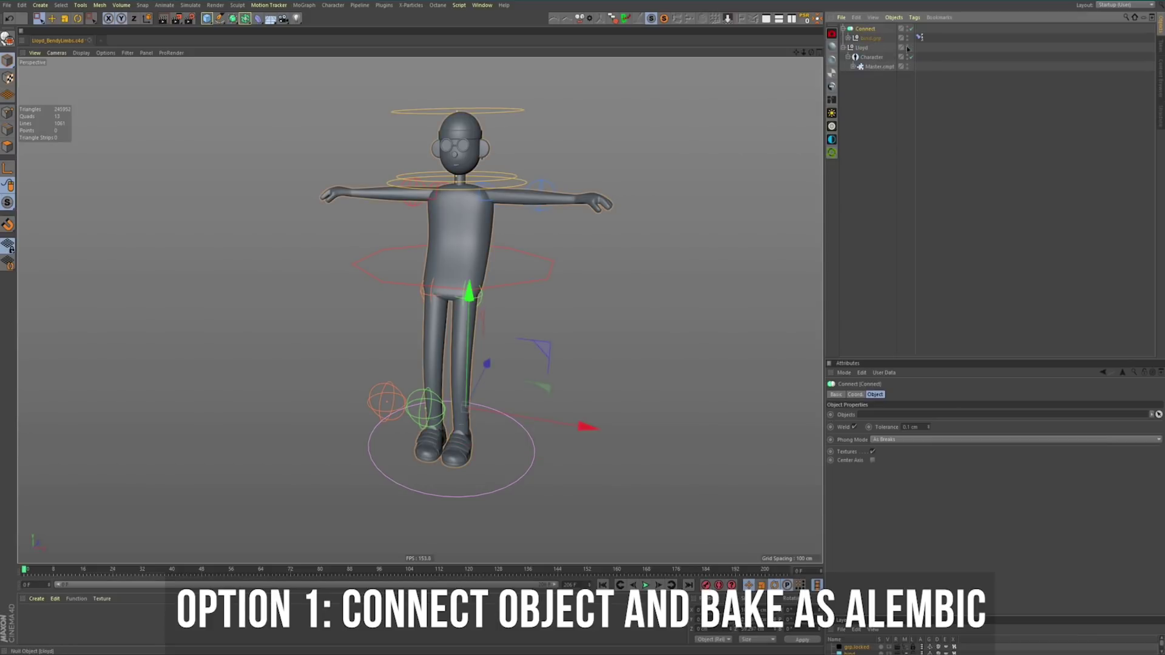
pyautogui.rightClick(870, 30)
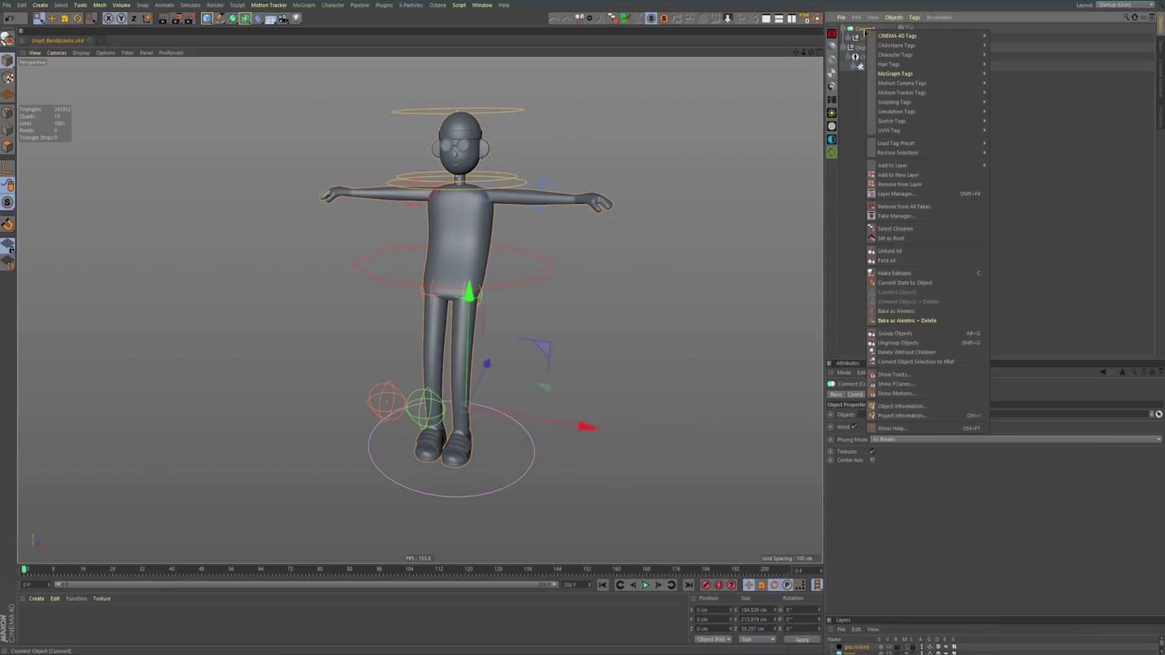
pyautogui.click(939, 311)
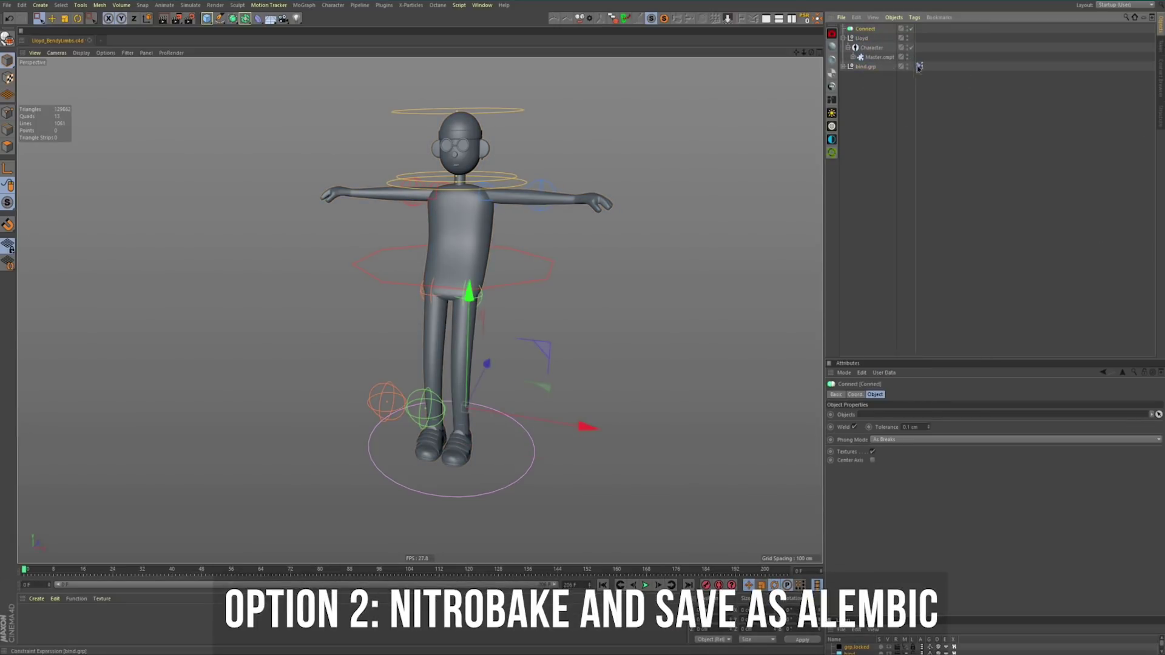
# Step: Bake bind.grp with NitroBake, using the Original mode with Keep Object and Single Object enabled
pyautogui.click(855, 67)
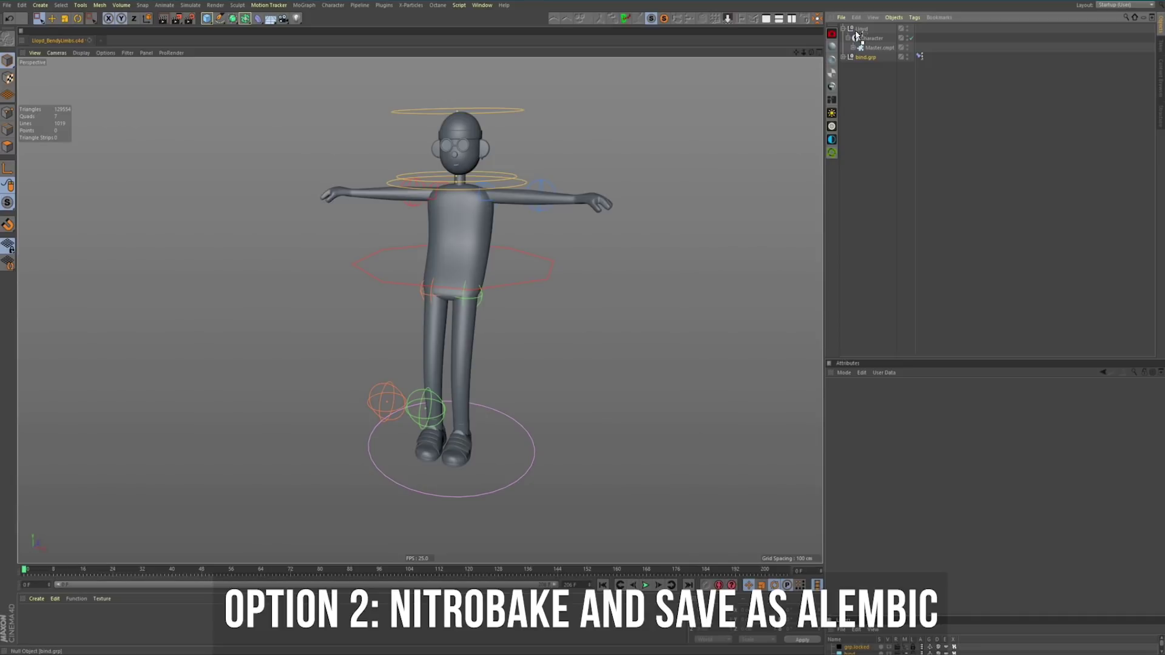
pyautogui.click(869, 59)
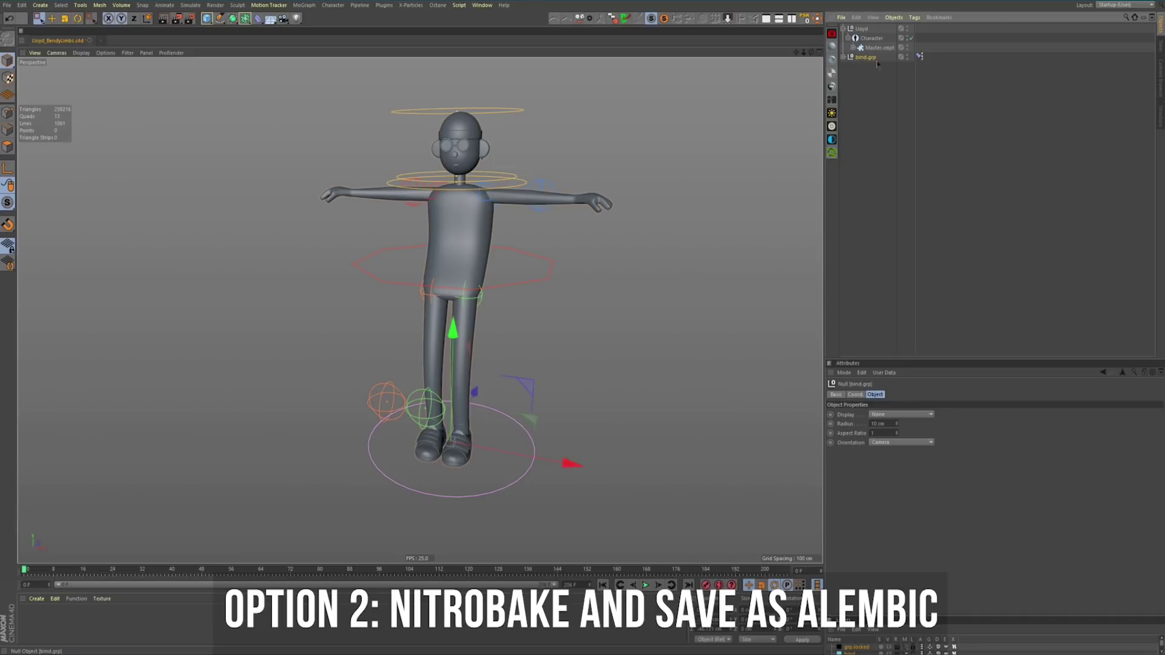
pyautogui.click(844, 57)
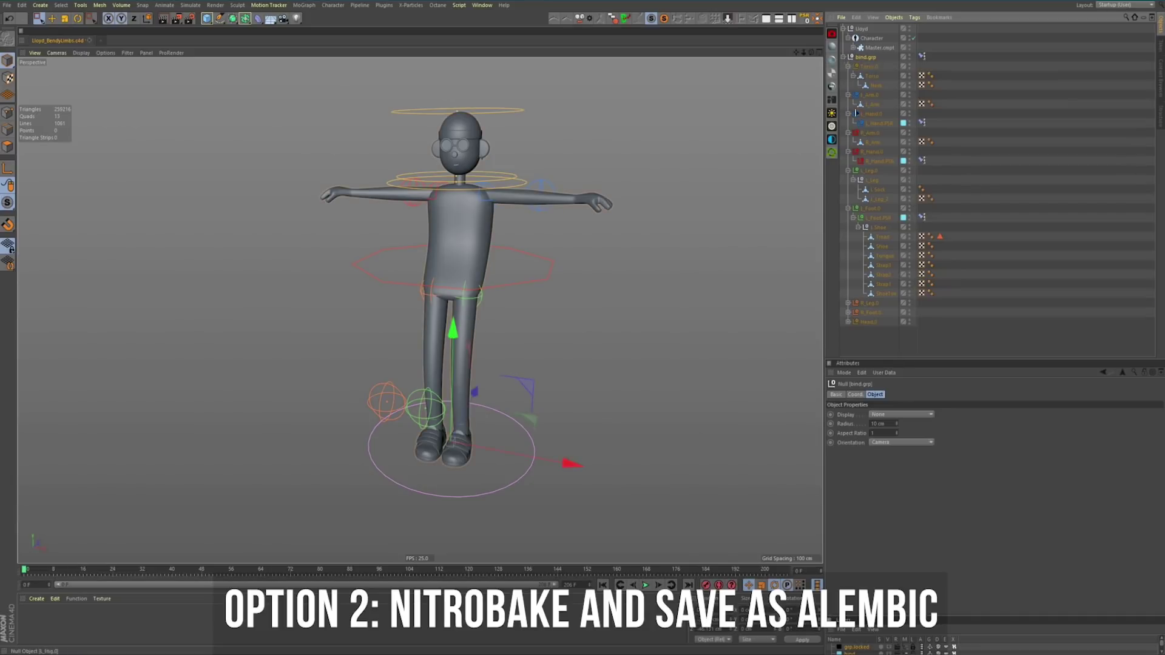
pyautogui.click(843, 57)
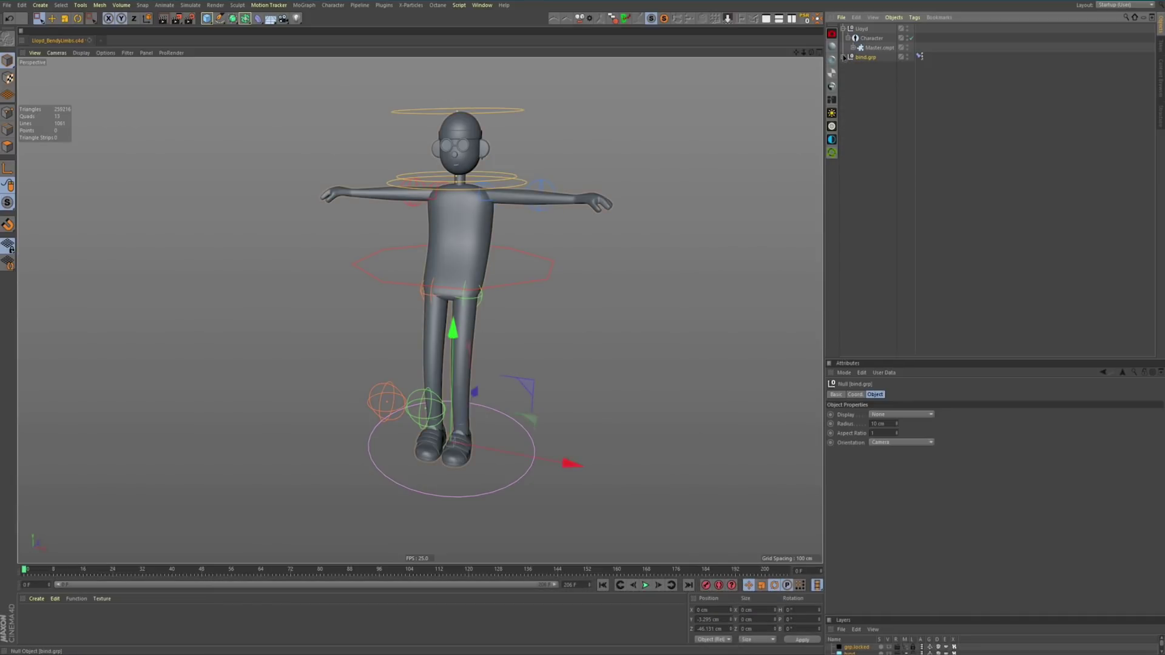
pyautogui.click(628, 19)
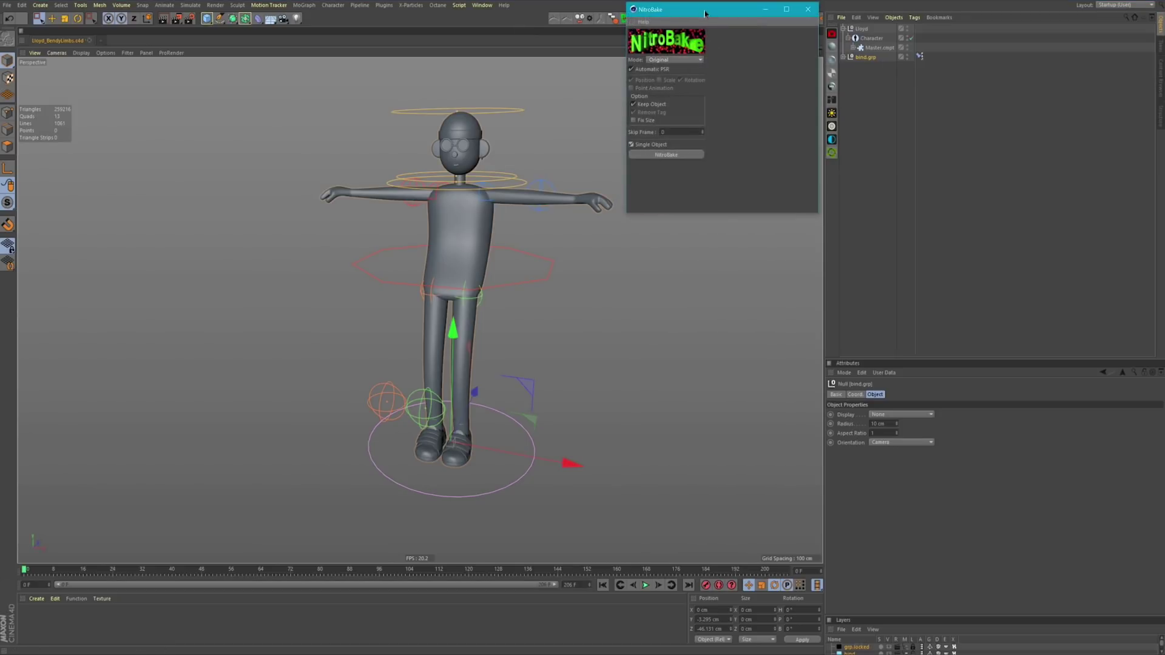
pyautogui.moveTo(706, 14); pyautogui.dragTo(648, 65)
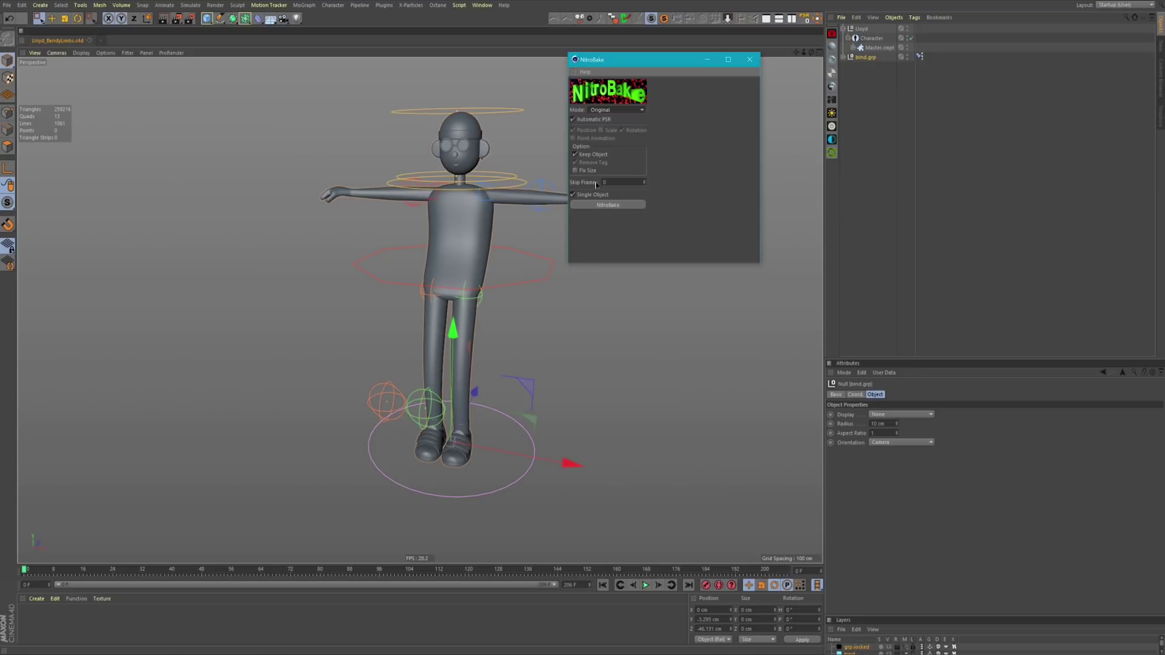
pyautogui.click(607, 205)
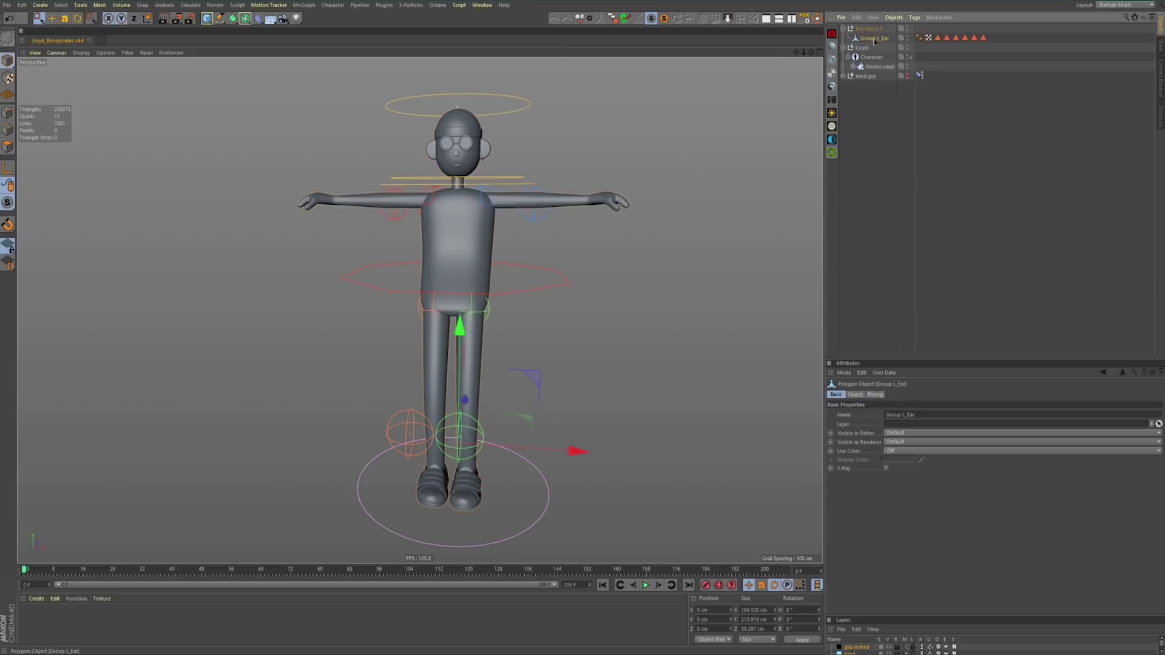
# Step: Move the NitroBake group about 133 cm along X and make the original bind.grp visible again
pyautogui.scroll(-3, 487, 318)
pyautogui.click(869, 29)
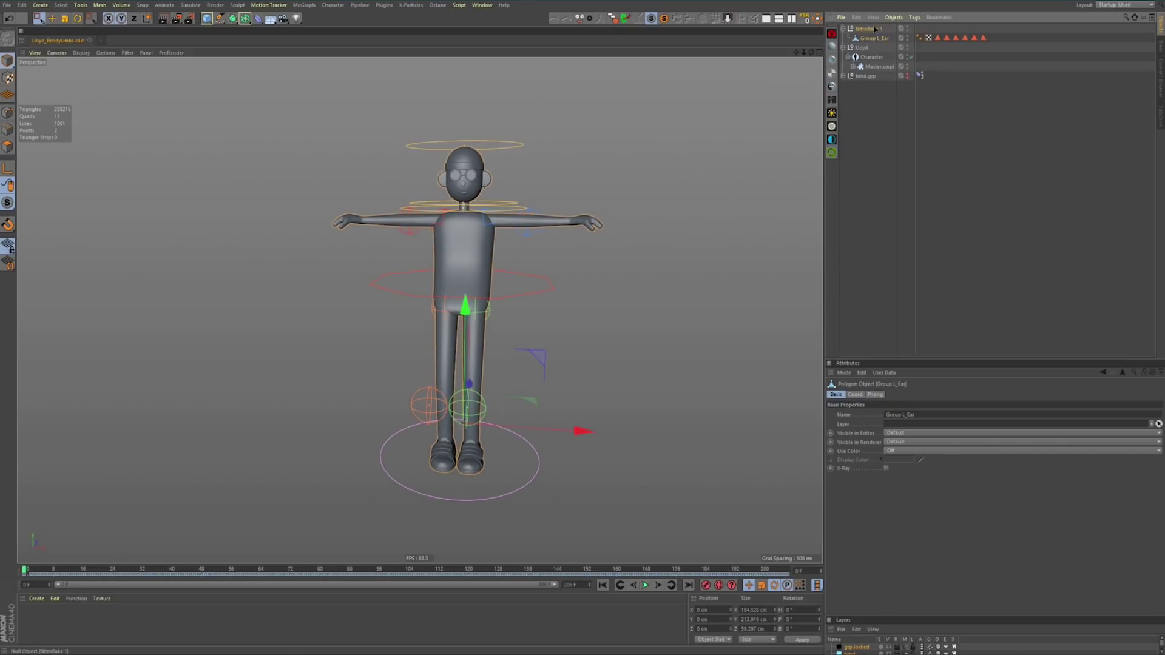
pyautogui.moveTo(584, 431); pyautogui.dragTo(755, 443)
pyautogui.click(908, 77)
pyautogui.scroll(-4, 540, 279)
pyautogui.keyDown('alt'); pyautogui.moveTo(541, 281); pyautogui.dragTo(486, 285); pyautogui.keyUp('alt')
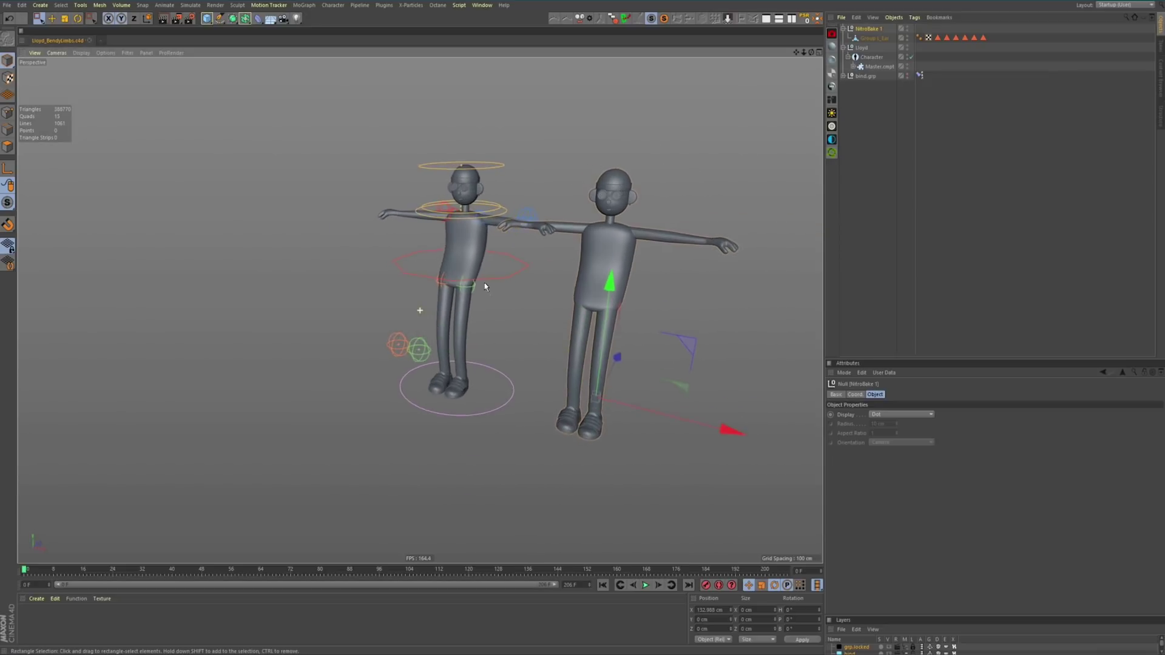
pyautogui.keyDown('alt'); pyautogui.moveTo(682, 338); pyautogui.dragTo(646, 316); pyautogui.keyUp('alt')
# Step: Play the baked copy beside the original, raising the copy about 22 cm, and return to the first frame
pyautogui.click(645, 585)
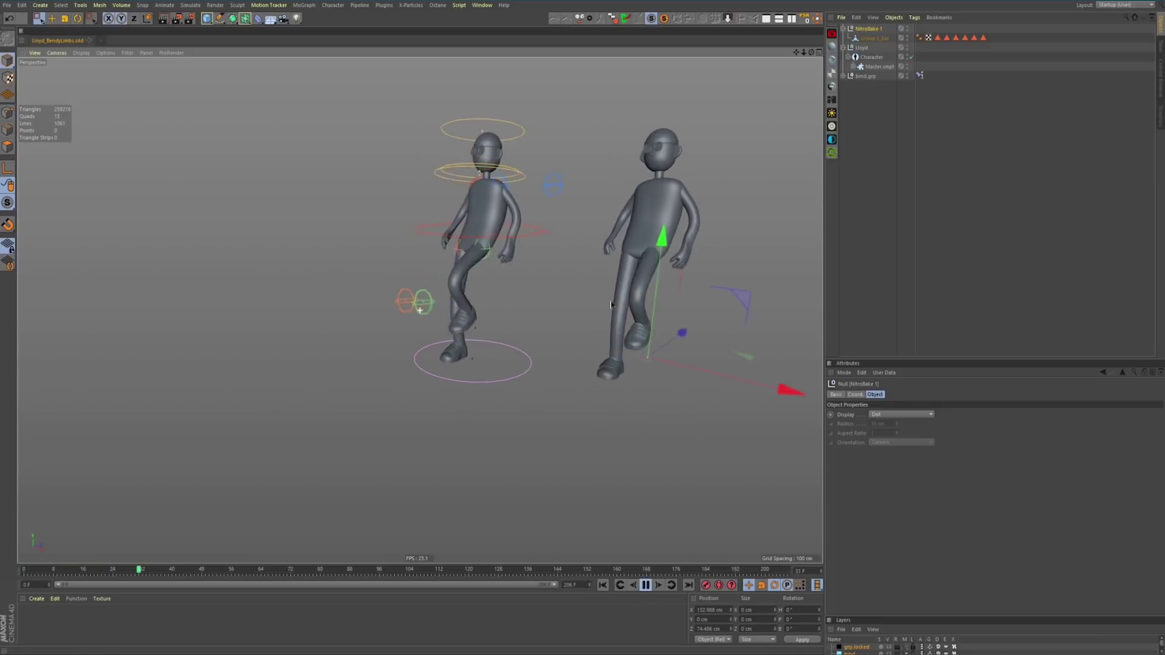
pyautogui.moveTo(678, 247); pyautogui.dragTo(666, 277)
pyautogui.click(645, 585)
pyautogui.click(619, 587)
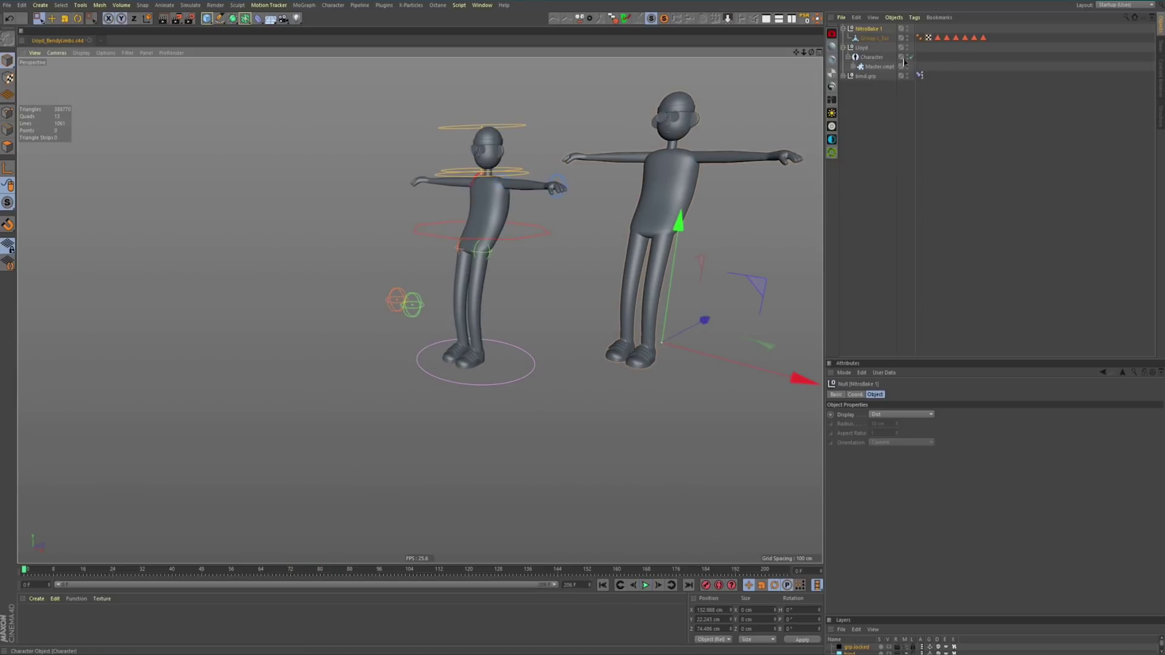
# Step: Hide bind.grp, put it back inside the Lloyd group, and hide the whole Lloyd group
pyautogui.keyDown('alt'); pyautogui.moveTo(596, 212); pyautogui.dragTo(658, 223); pyautogui.keyUp('alt')
pyautogui.click(907, 75)
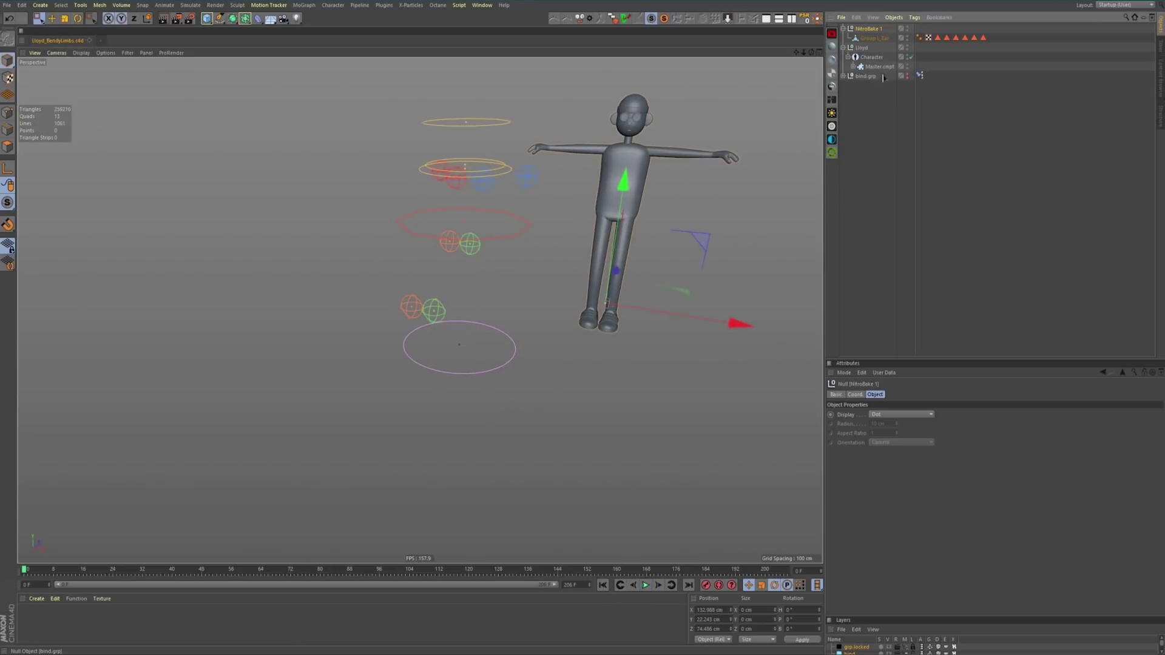
pyautogui.click(859, 48)
pyautogui.click(843, 47)
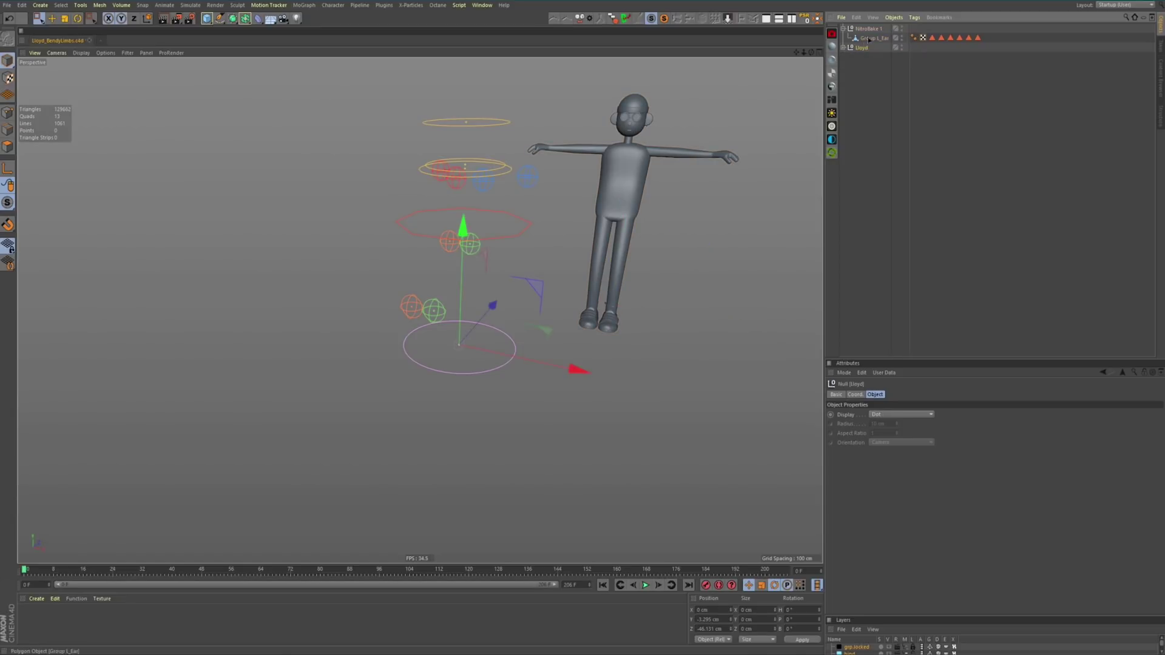
pyautogui.click(863, 47)
pyautogui.click(900, 48)
pyautogui.click(902, 48)
# Step: Rename the baked single mesh as LloydWalk
pyautogui.click(874, 37)
pyautogui.doubleClick(884, 38)
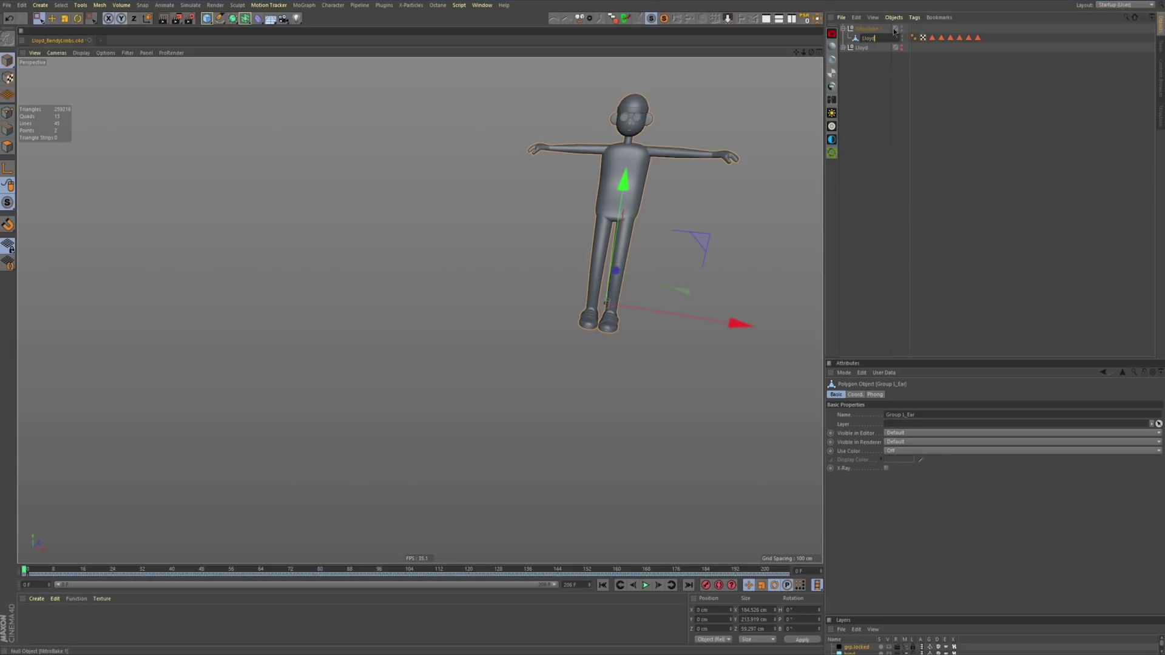
pyautogui.press('Return')
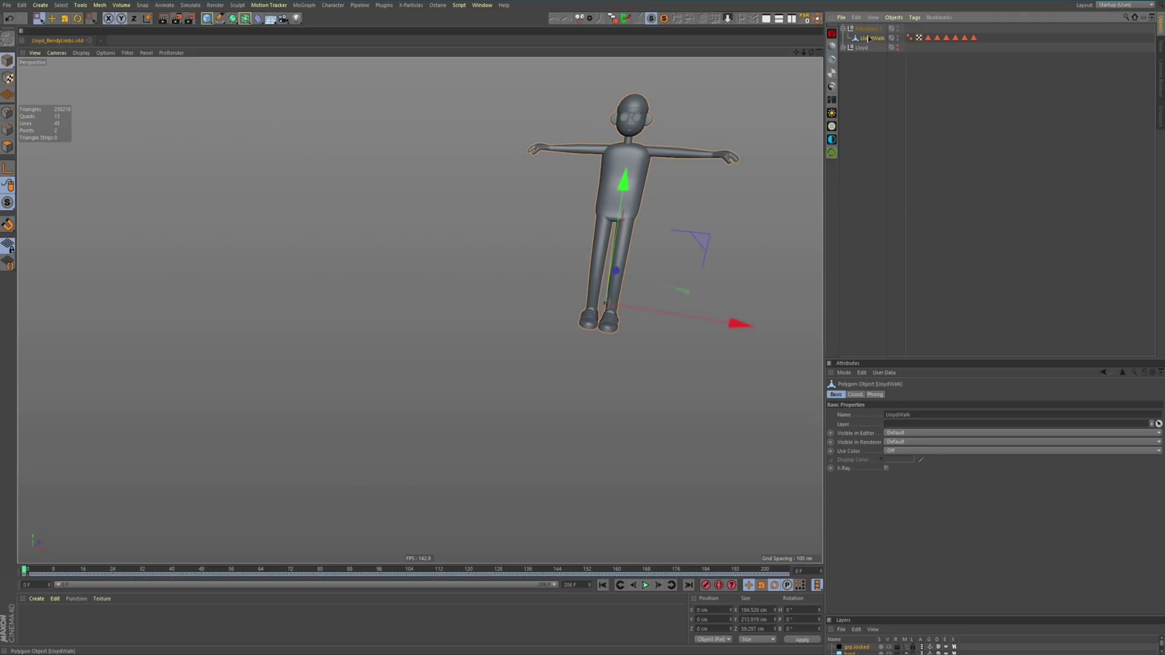
# Step: Take LloydWalk out of the NitroBake group, delete the empty group and select the mesh
pyautogui.click(866, 28)
pyautogui.press('Delete')
pyautogui.click(868, 38)
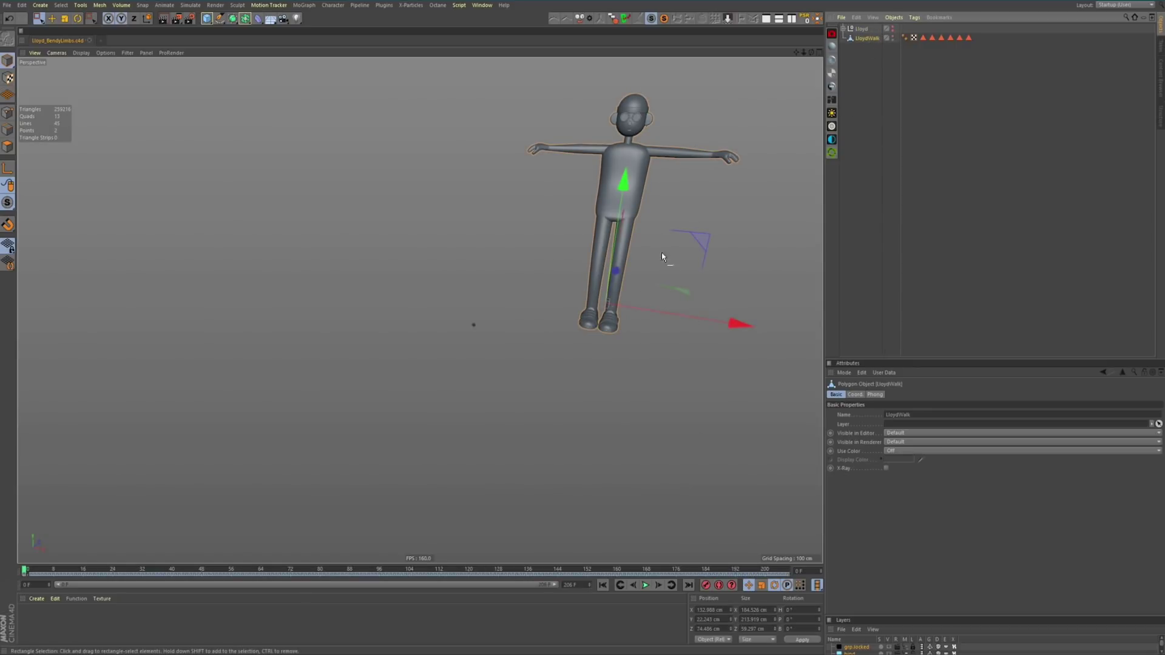
# Step: Reset LloydWalk's position to the world origin, play the walk to check it, and return to the first frame
pyautogui.click(808, 20)
pyautogui.keyDown('alt'); pyautogui.moveTo(507, 274); pyautogui.dragTo(399, 297); pyautogui.keyUp('alt')
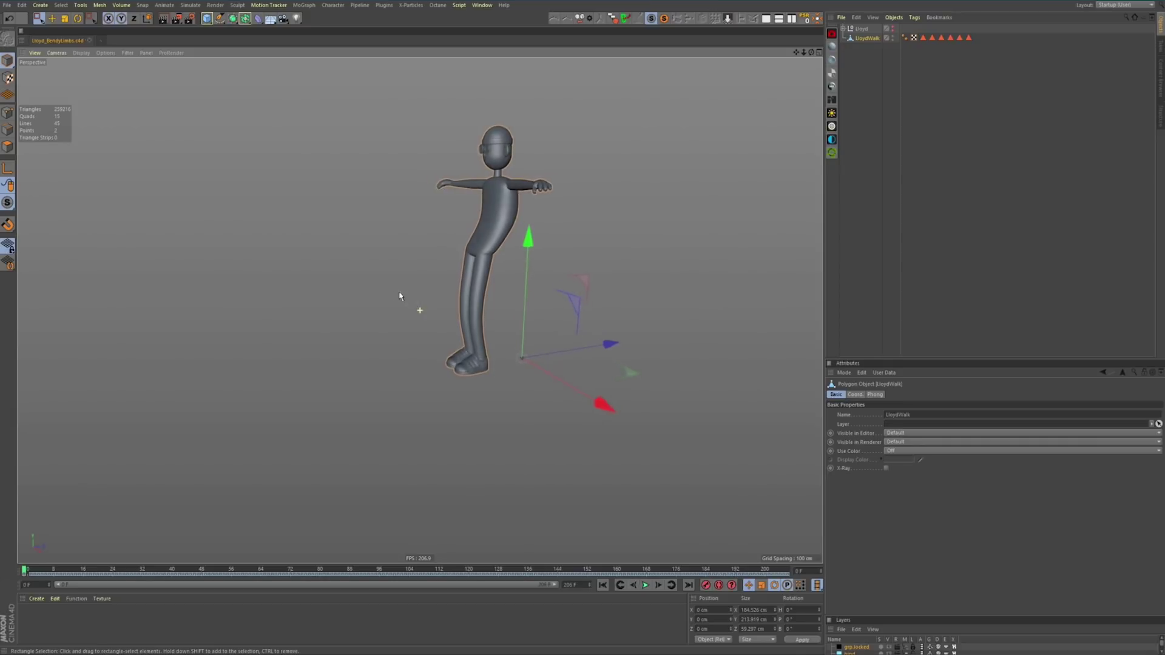
pyautogui.click(646, 586)
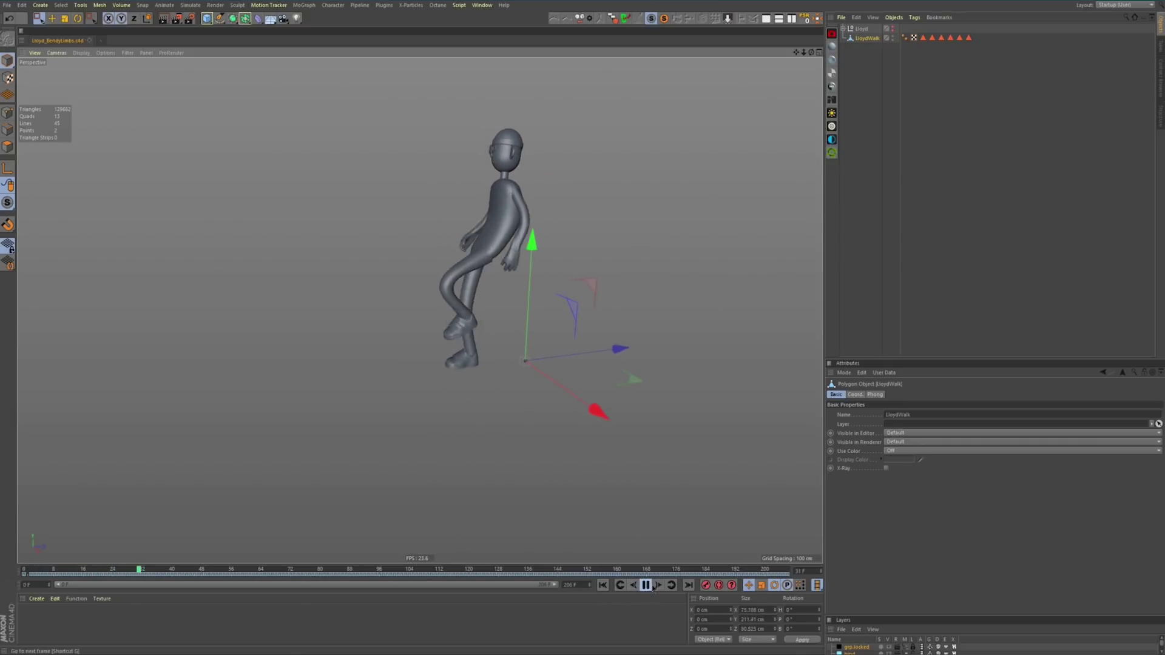
pyautogui.click(644, 586)
pyautogui.hotkey('shift', 'f')
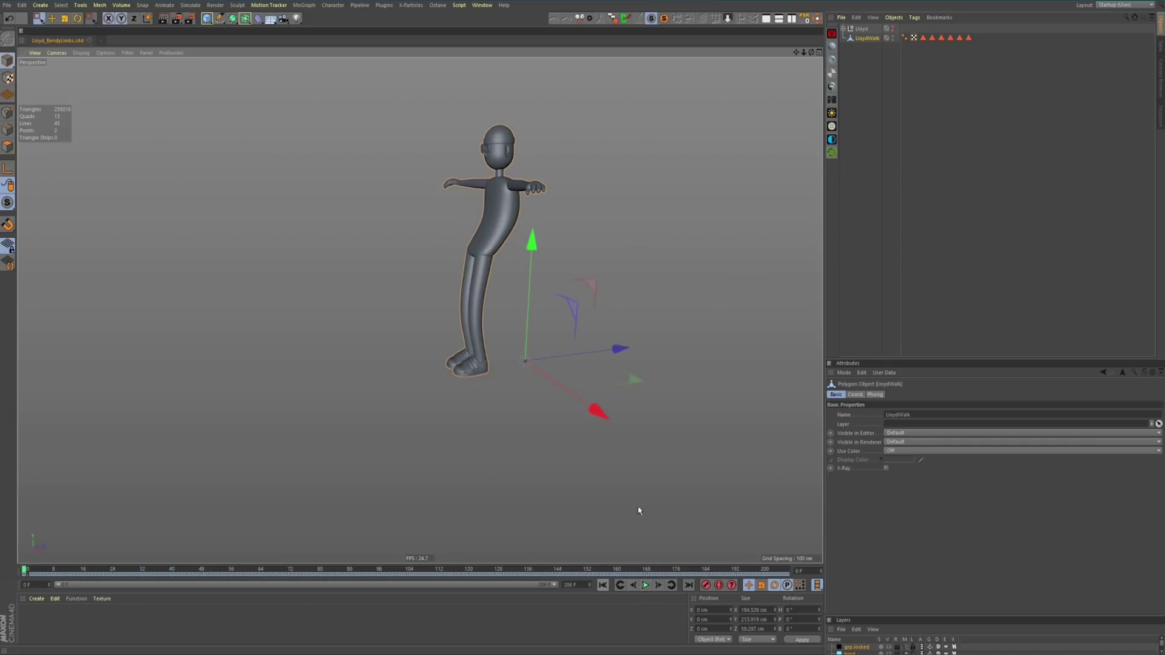
# Step: Export the selected mesh in Alembic format as LloydWalk in the alembic folder of Lloyd_Demo
pyautogui.click(7, 5)
pyautogui.moveTo(84, 179)
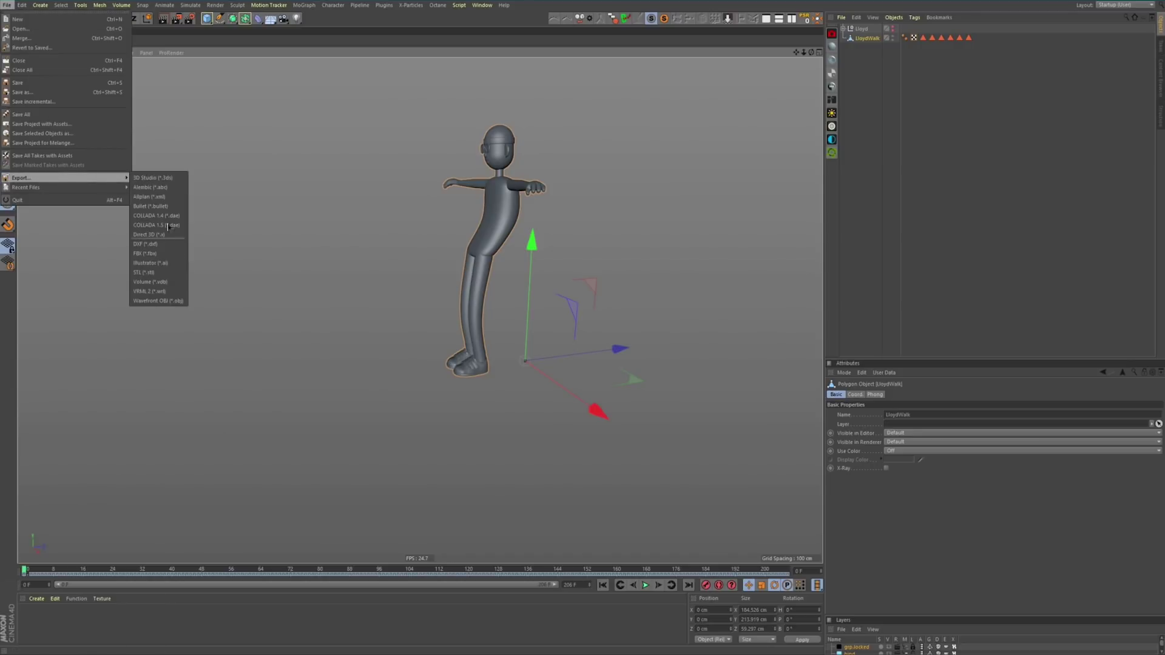
pyautogui.click(160, 197)
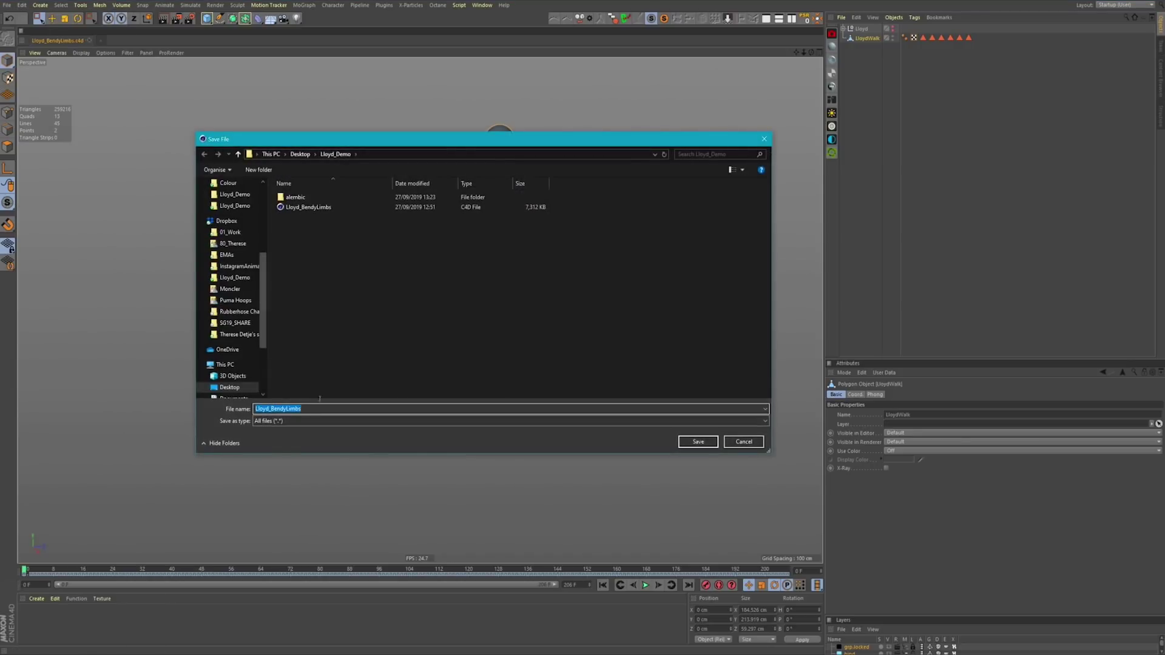
pyautogui.doubleClick(308, 197)
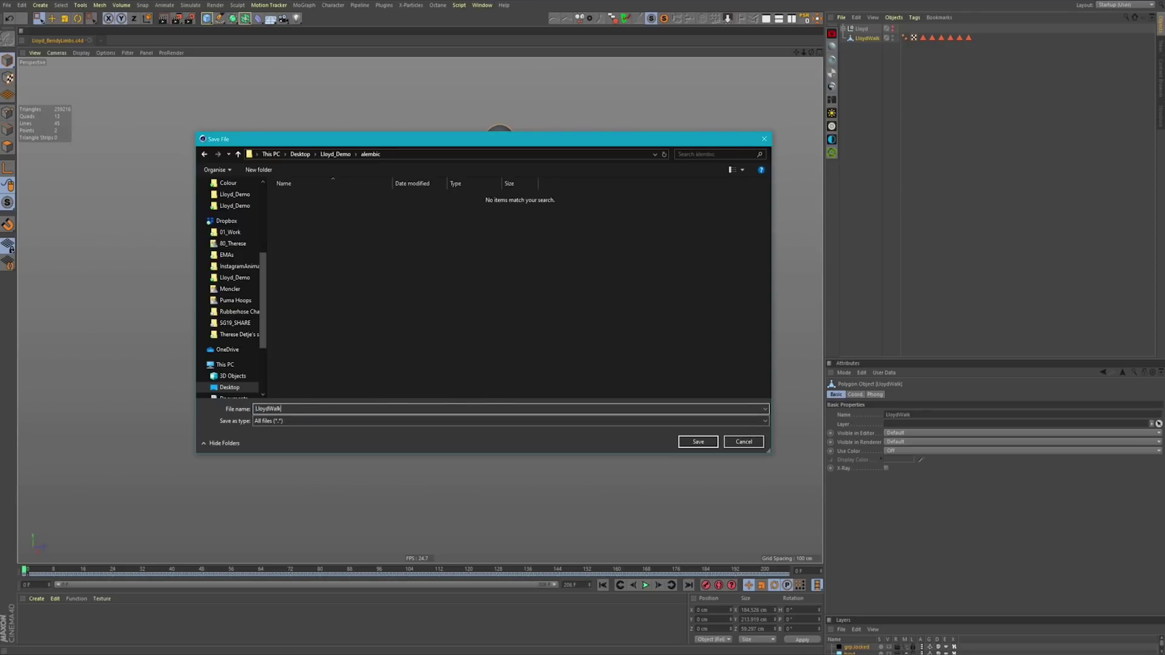
pyautogui.press('Return')
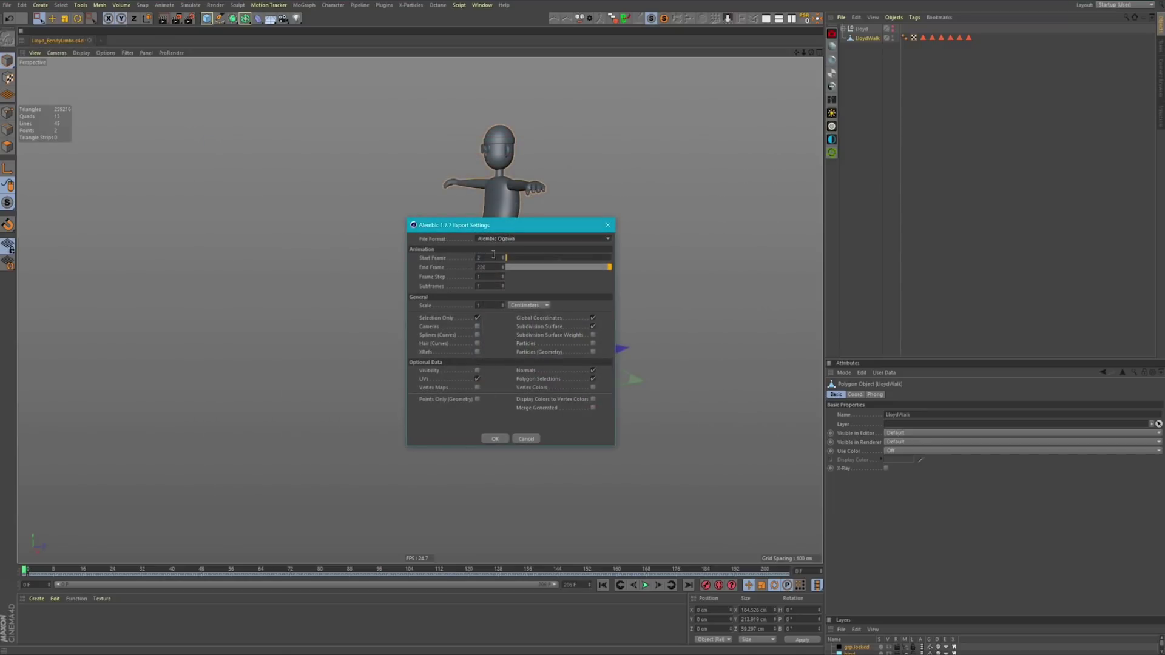
# Step: Set the Alembic export's start frame to 1 and run the export
pyautogui.doubleClick(493, 256)
pyautogui.write('1')
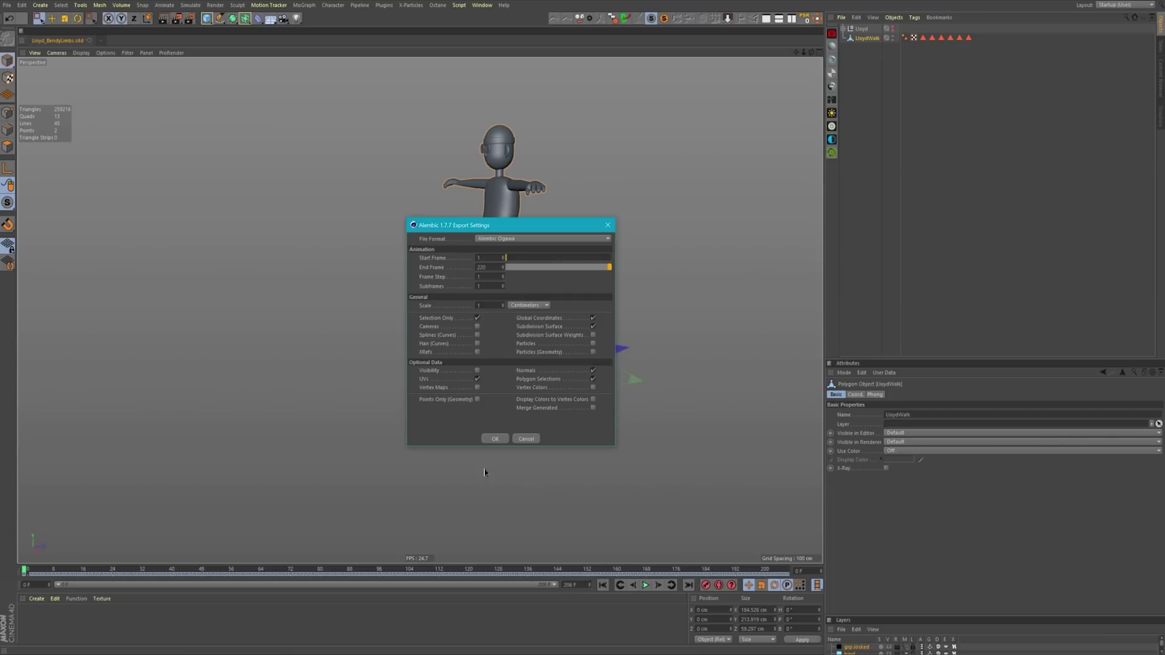
pyautogui.click(495, 439)
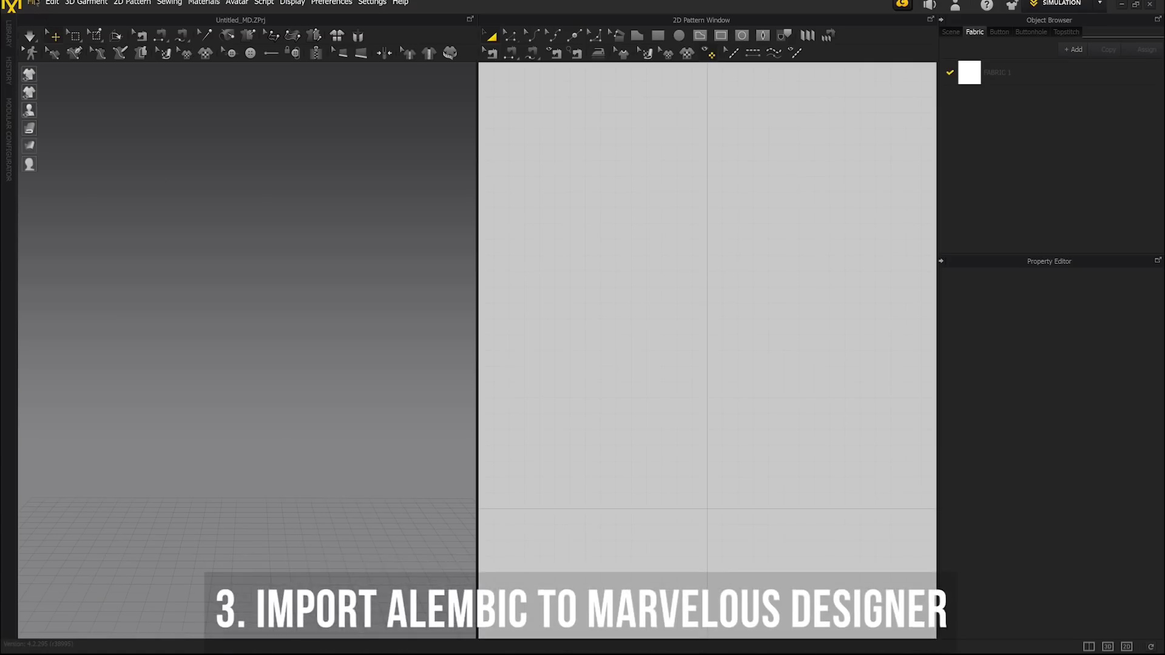
# Step: Switch to Marvelous Designer and import LloydWalk.abc as Alembic at 24 FPS with the cm (DAZ Studio) scale
pyautogui.click(34, 3)
pyautogui.moveTo(54, 120)
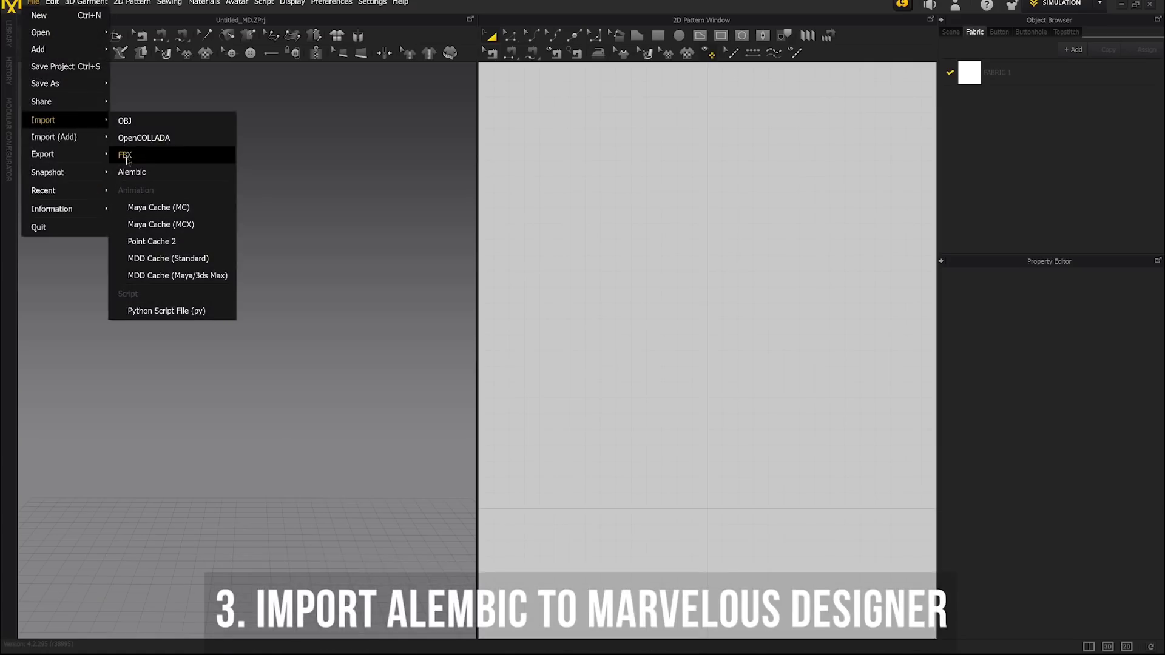
pyautogui.click(134, 173)
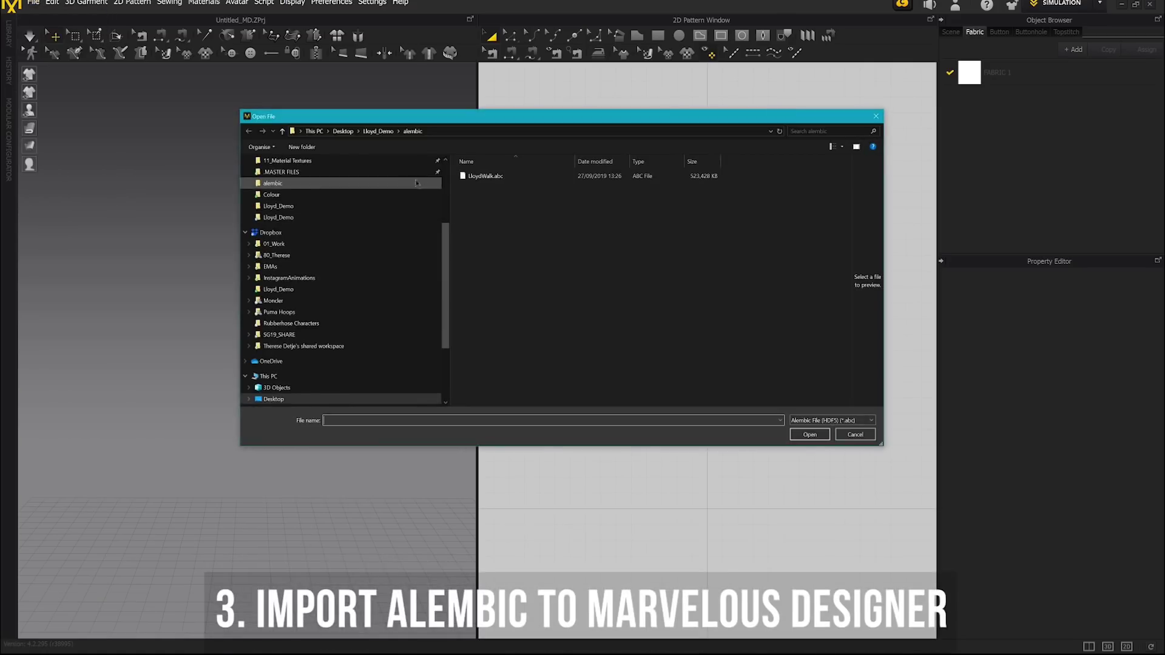
pyautogui.click(485, 176)
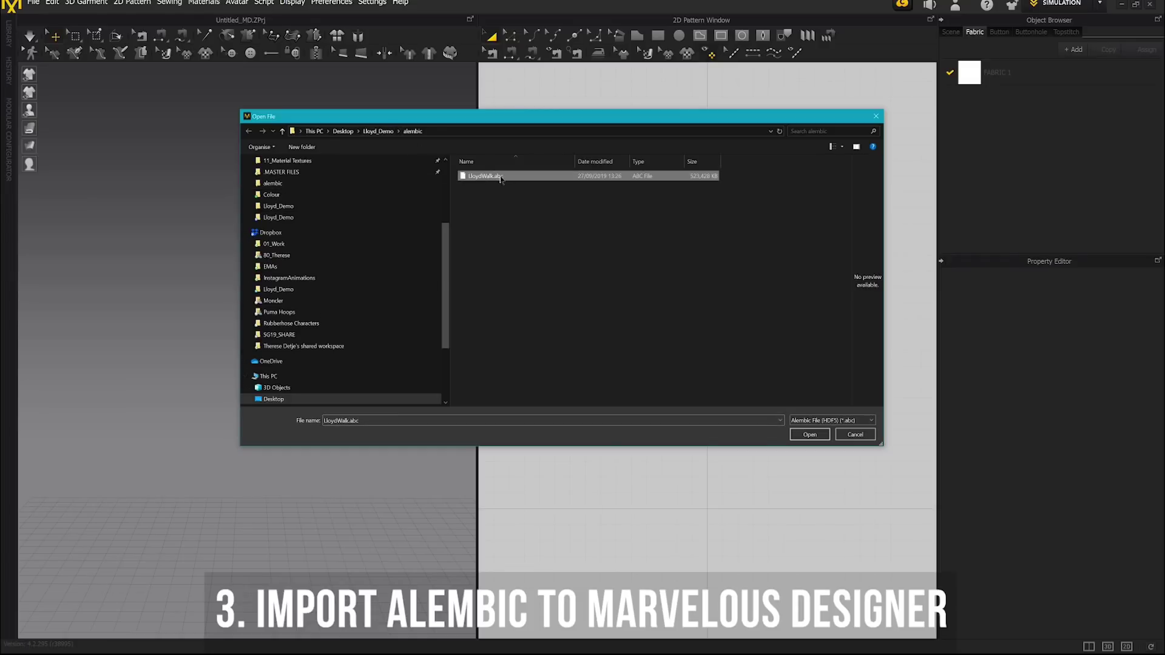
pyautogui.click(813, 435)
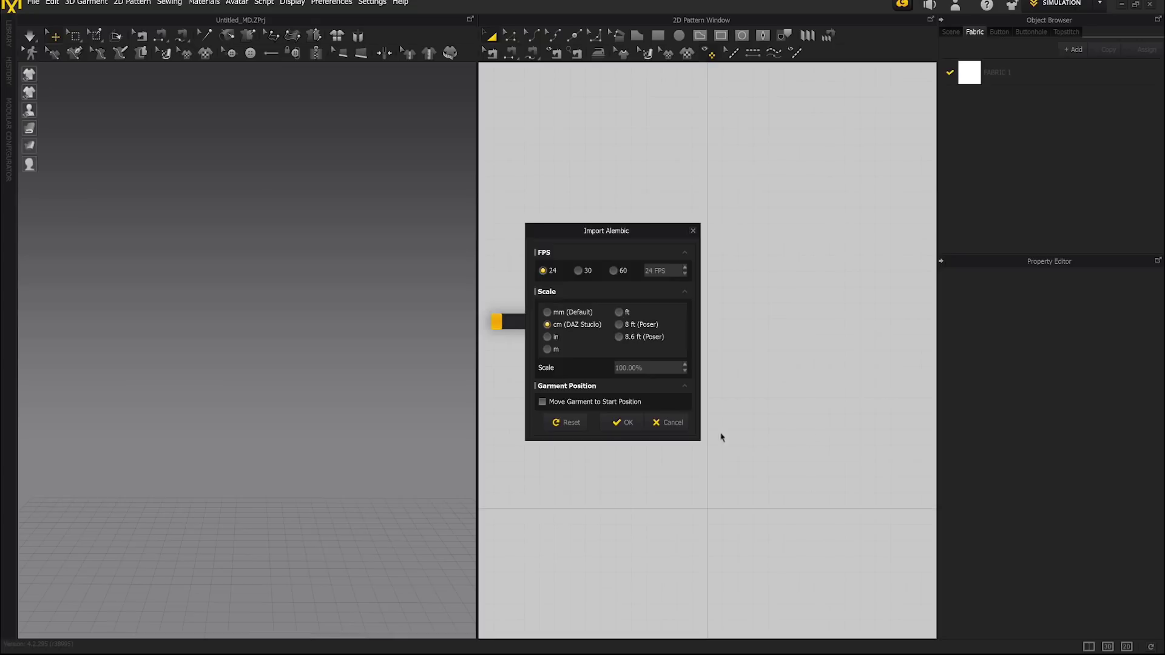
pyautogui.click(626, 424)
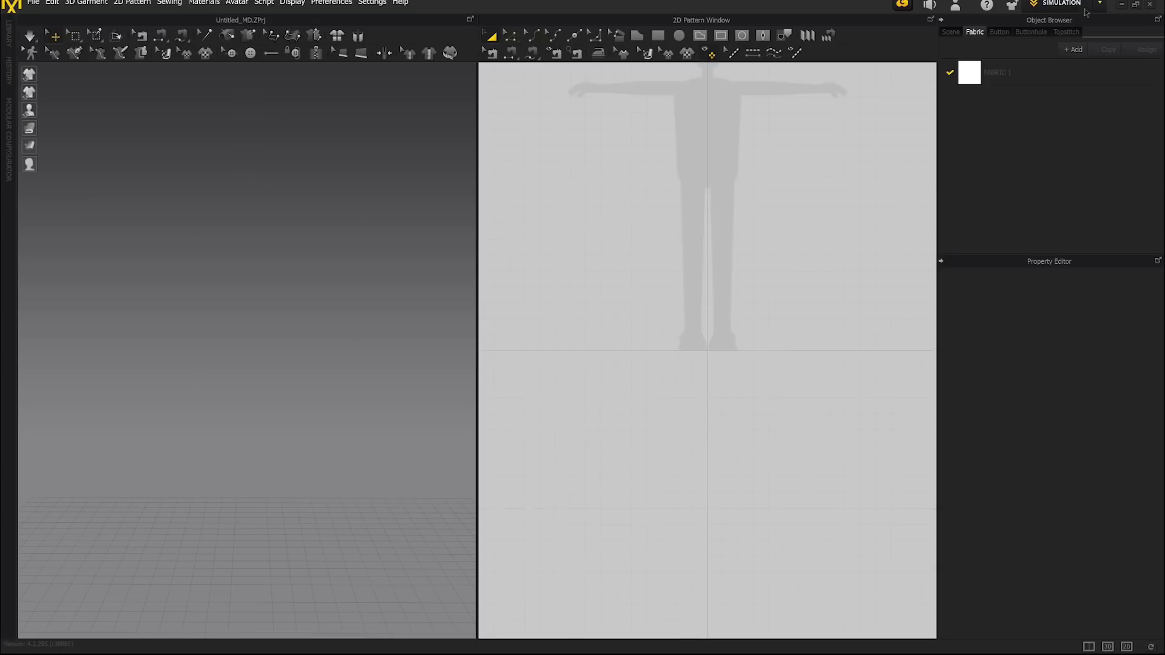
# Step: Switch the workspace to Animation mode and accept the simulation quality notice
pyautogui.click(1100, 7)
pyautogui.click(1057, 50)
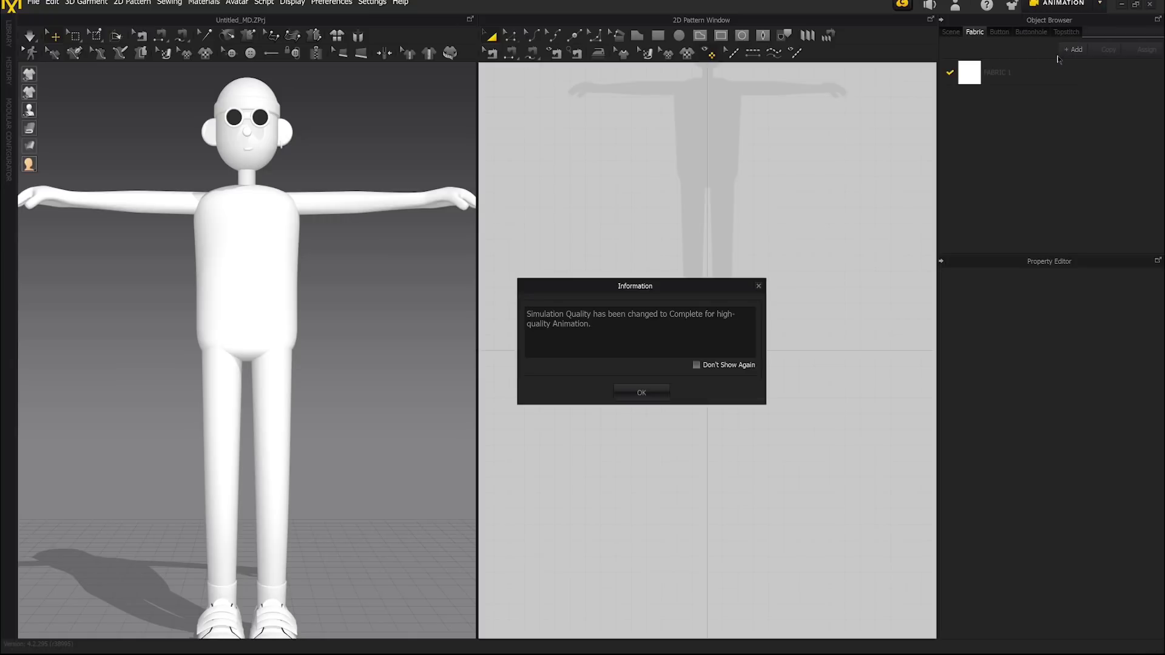
pyautogui.click(642, 393)
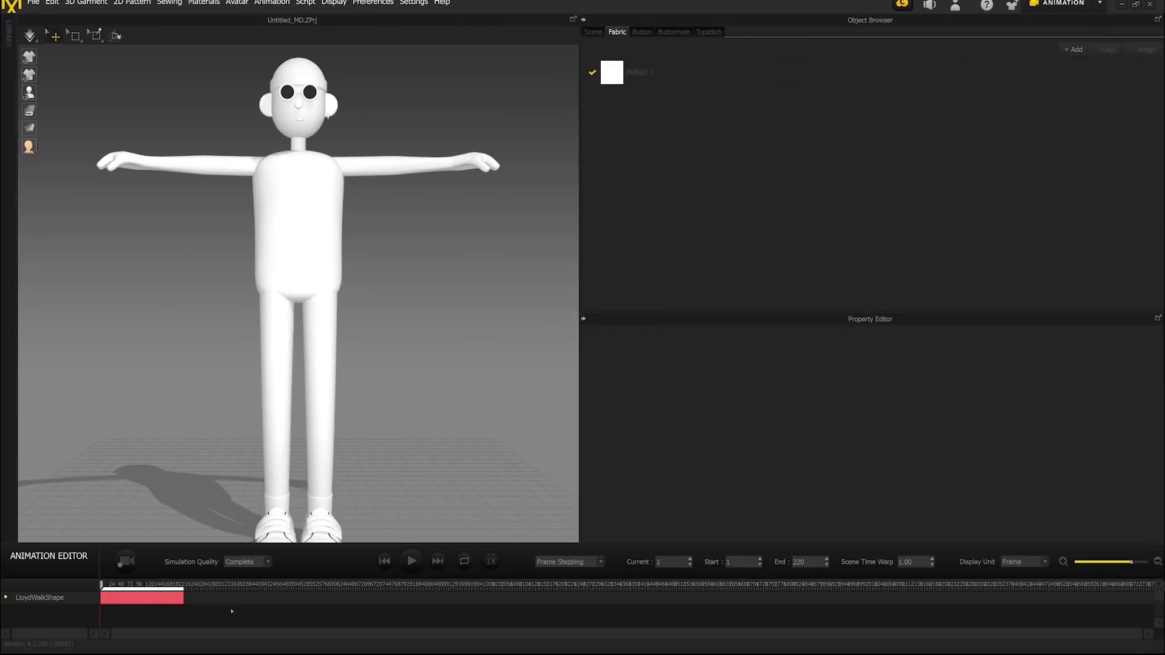
# Step: Scrub through the imported walk on an enlarged timeline to check the avatar's animation
pyautogui.moveTo(106, 586); pyautogui.dragTo(129, 587)
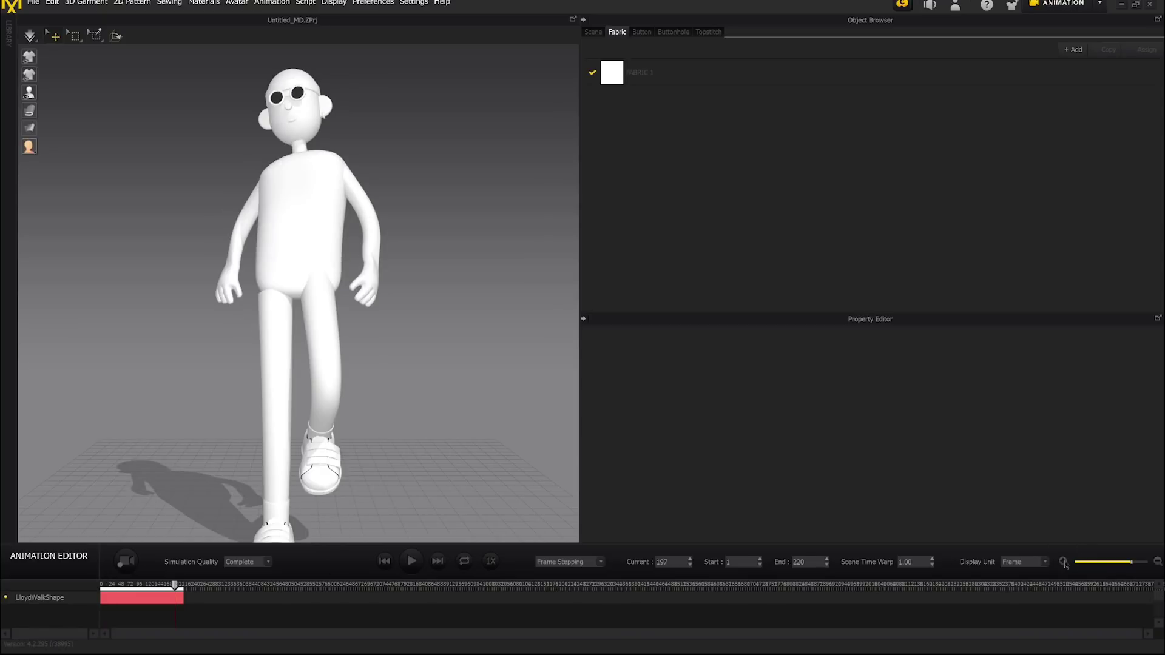
pyautogui.moveTo(1133, 562); pyautogui.dragTo(1114, 570)
pyautogui.click(690, 584)
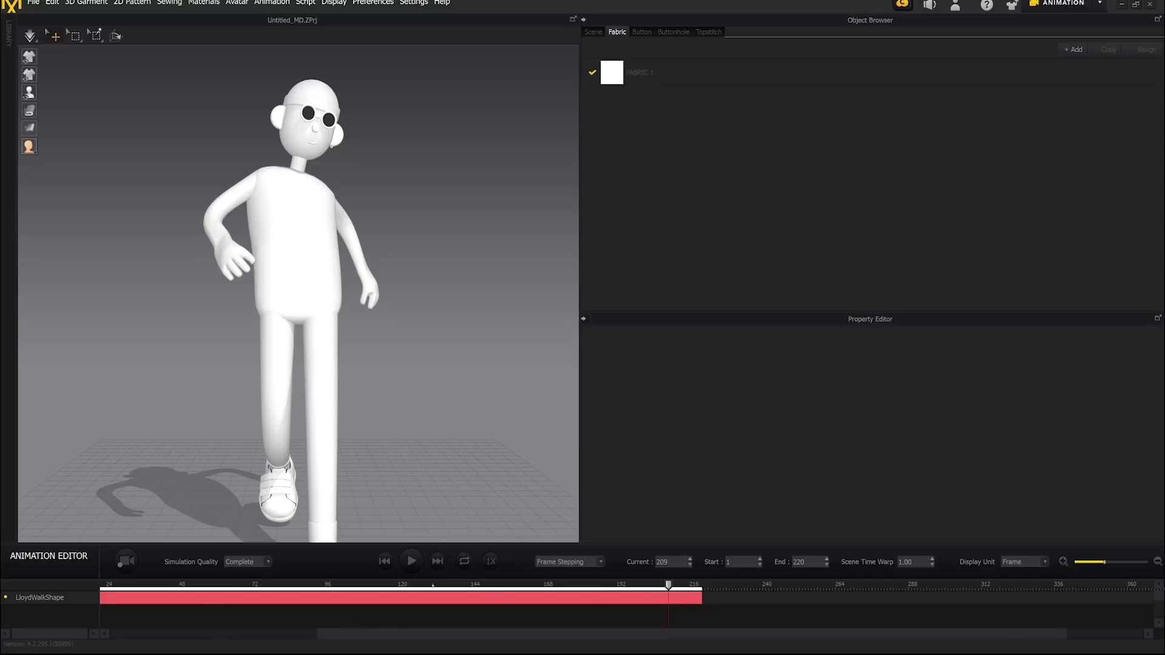
pyautogui.click(103, 584)
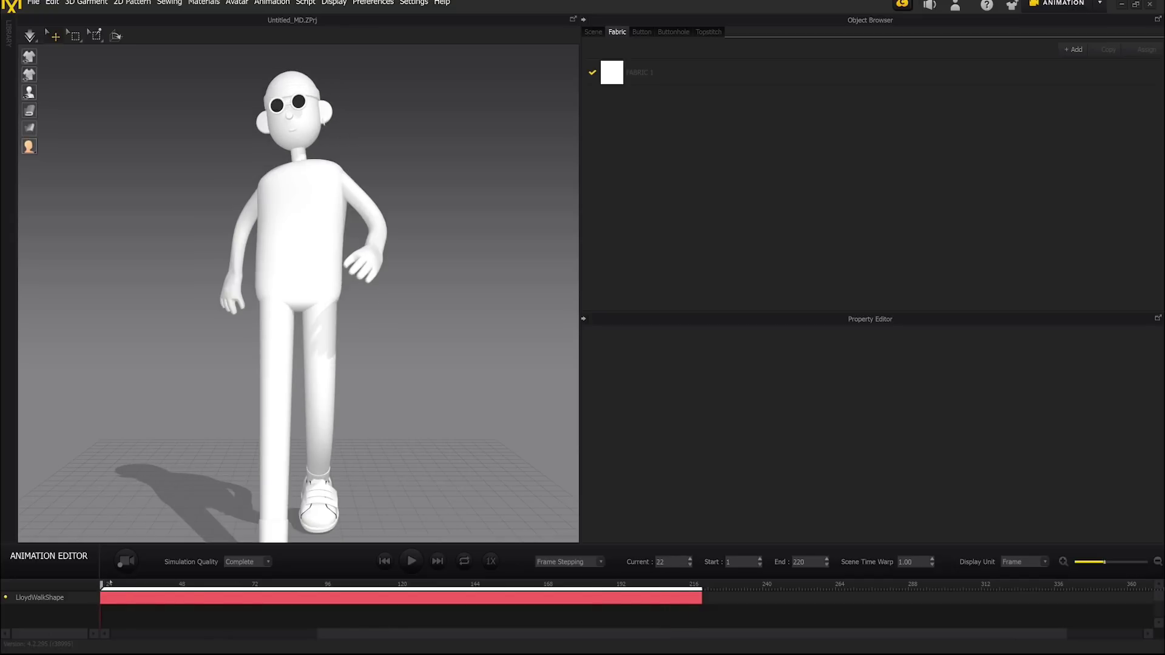
# Step: Switch to Simulation mode and inspect the avatar together with its silhouette in the 2D pattern window
pyautogui.click(1090, 5)
pyautogui.click(1062, 25)
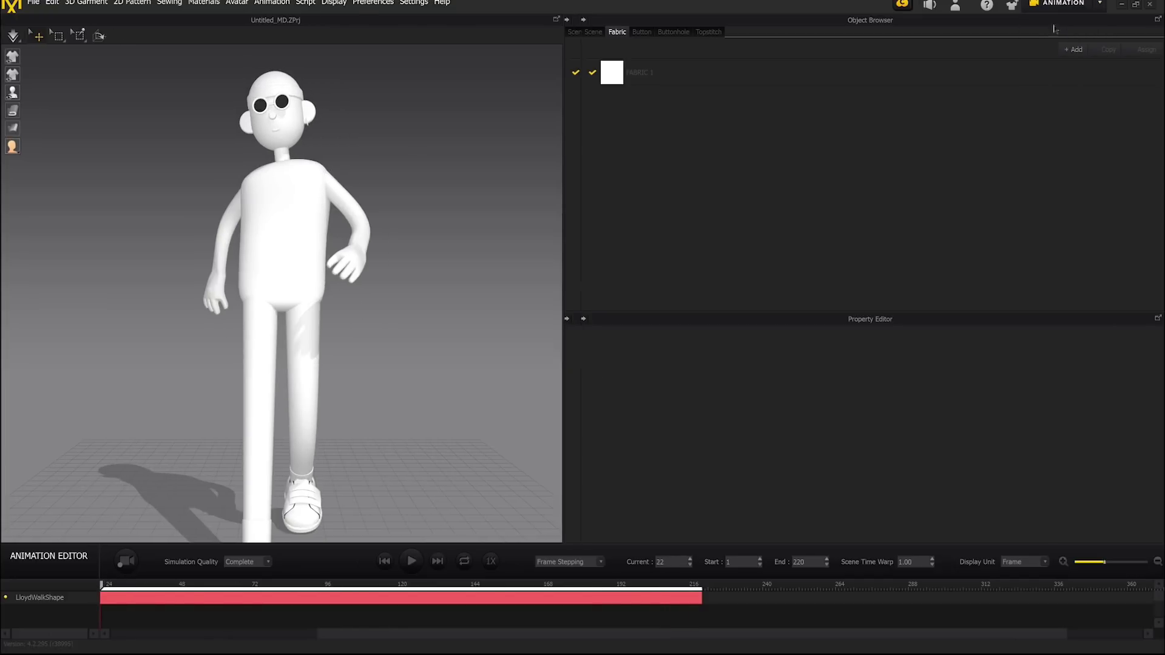
pyautogui.scroll(-3, 337, 284)
pyautogui.scroll(6, 333, 282)
pyautogui.scroll(-8, 291, 273)
pyautogui.scroll(4, 324, 275)
pyautogui.scroll(3, 324, 275)
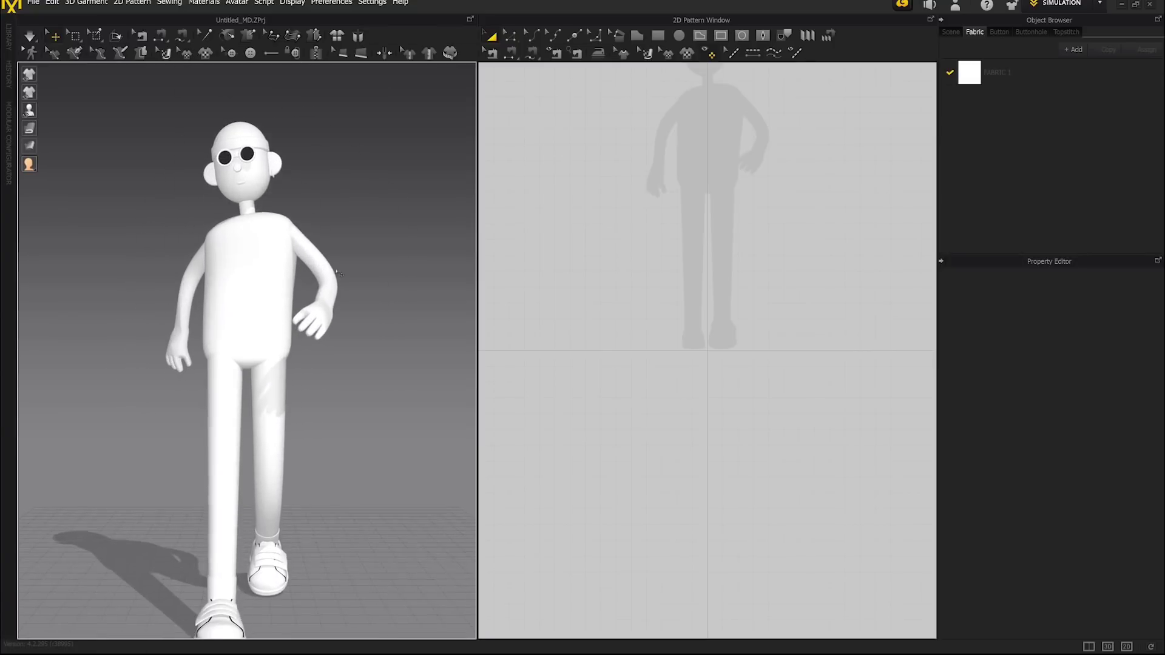
pyautogui.scroll(3, 718, 315)
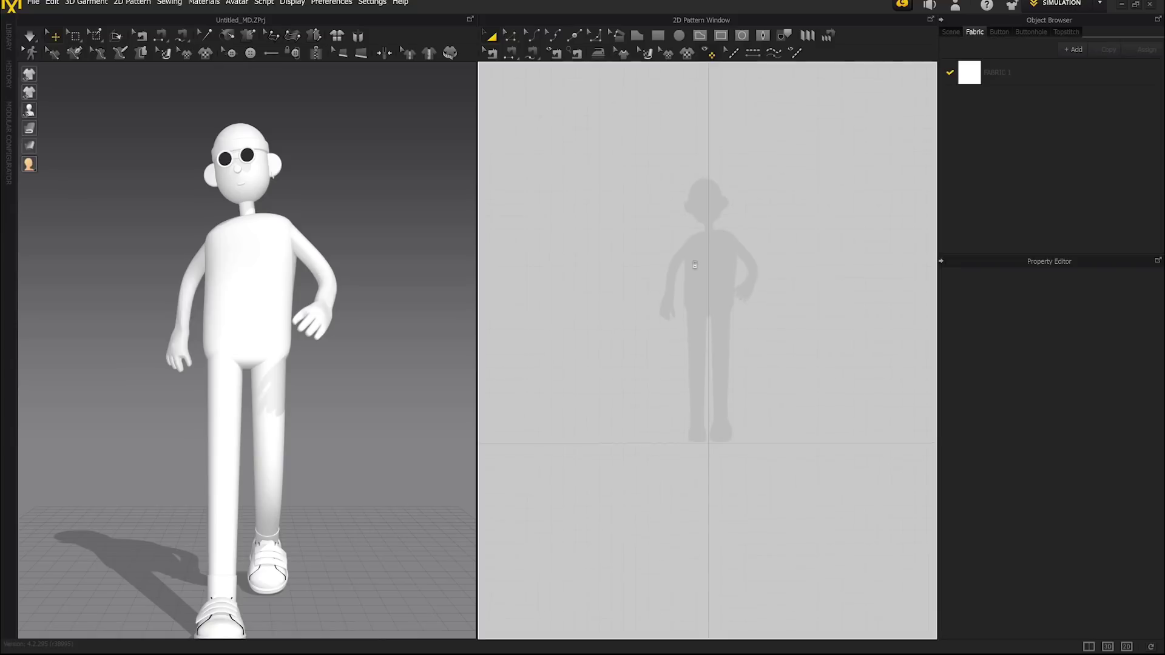
pyautogui.scroll(3, 719, 315)
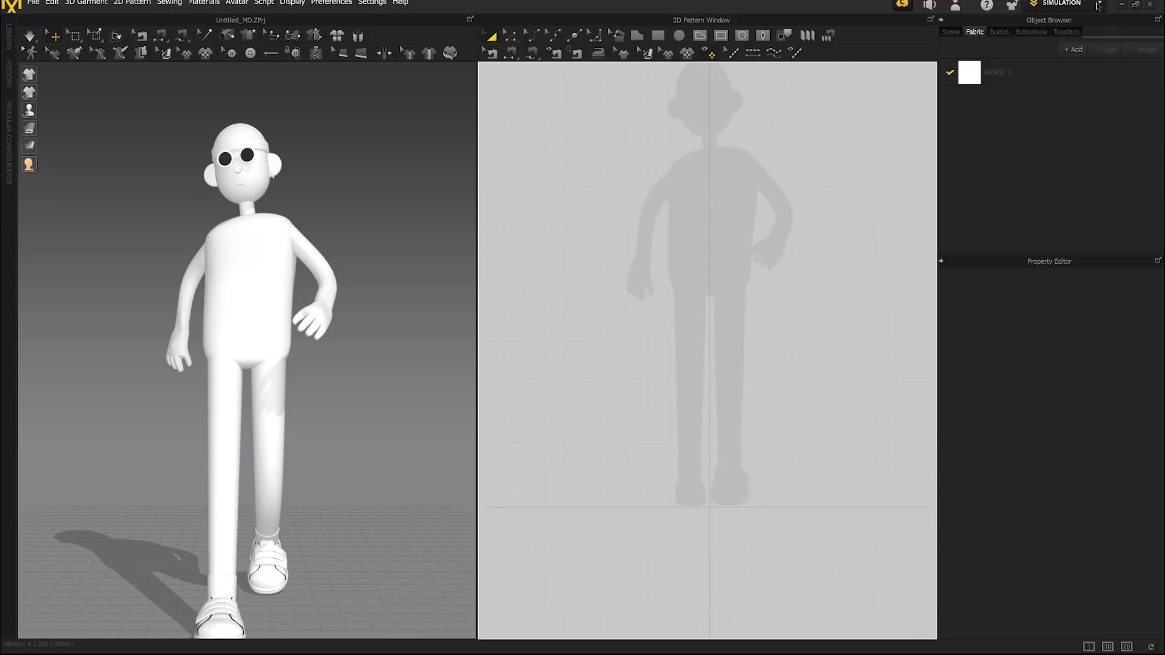
# Step: Return the avatar's animation to frame 1 in Animation mode and go back to Simulation mode with the T-pose
pyautogui.click(1098, 4)
pyautogui.click(1068, 49)
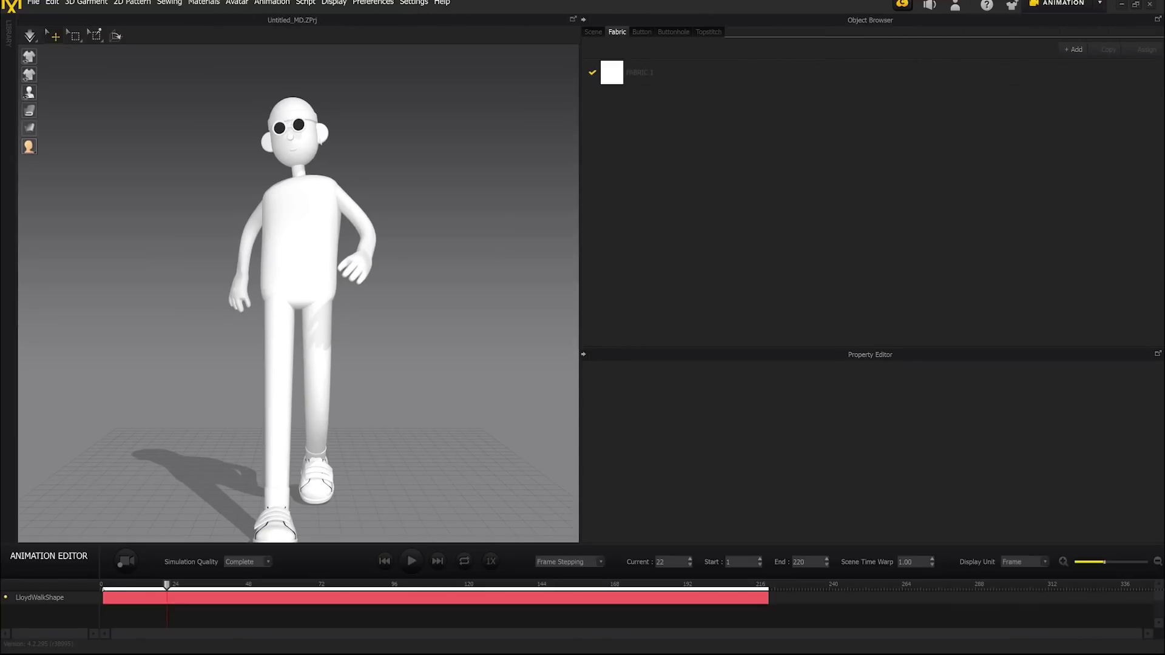
pyautogui.moveTo(167, 585); pyautogui.dragTo(103, 586)
pyautogui.click(1098, 4)
pyautogui.click(1058, 52)
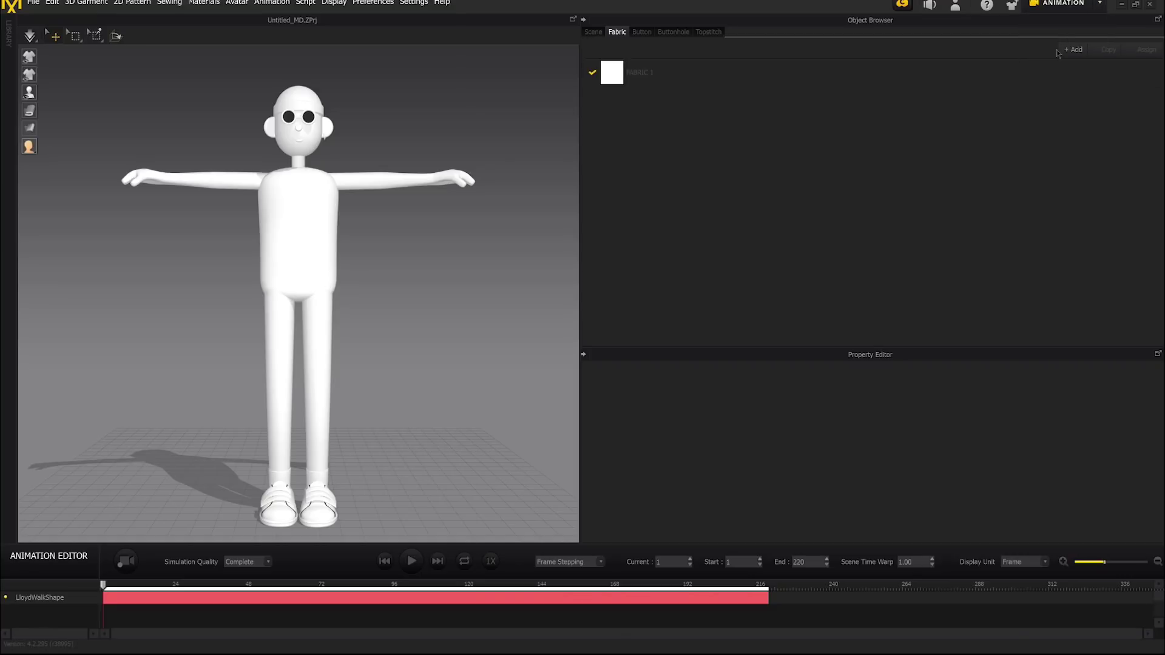
pyautogui.click(1100, 4)
pyautogui.click(1062, 27)
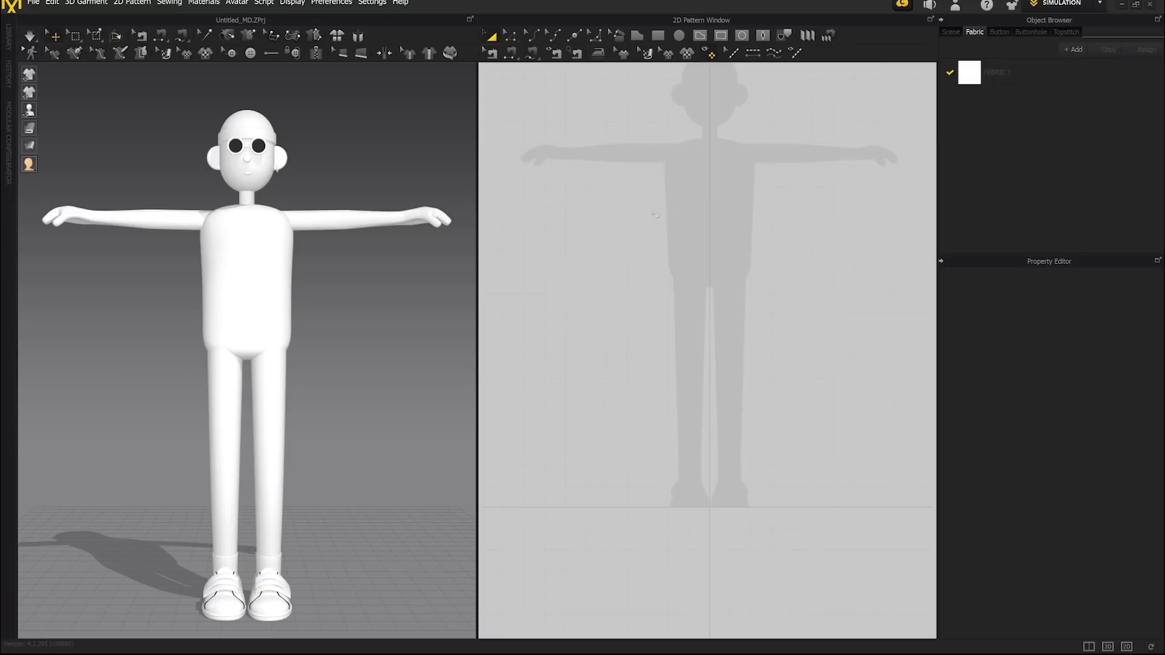
# Step: Draw a rectangular pattern piece about 631 by 933 mm over the torso of the avatar's silhouette
pyautogui.moveTo(684, 247); pyautogui.dragTo(675, 311, button='middle')
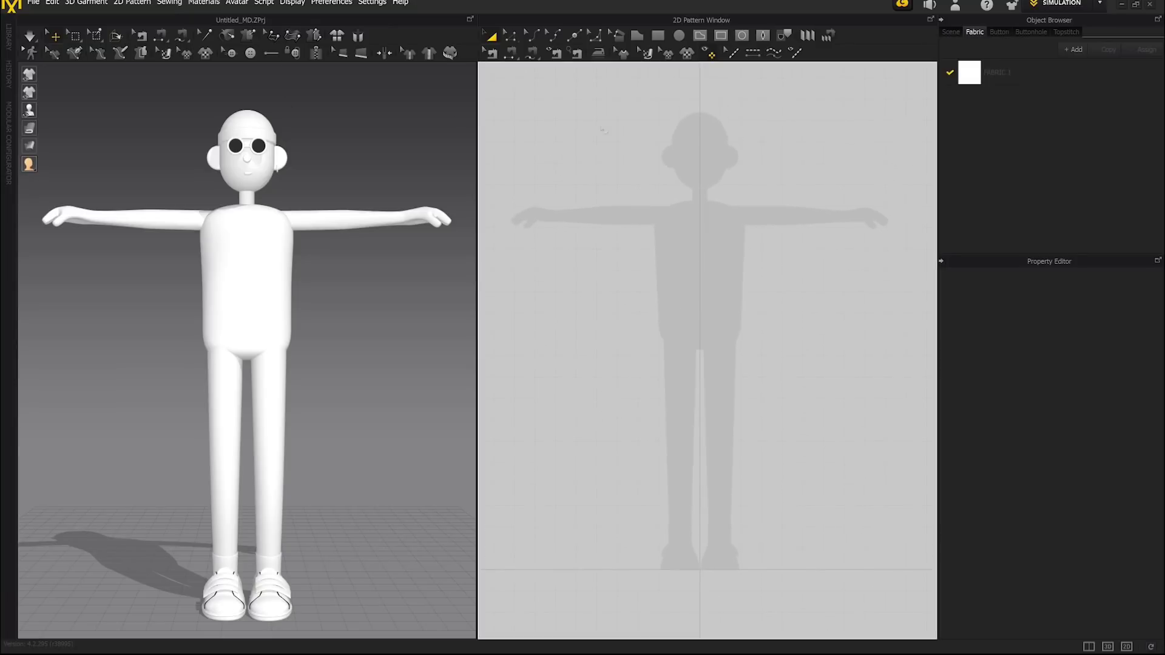
pyautogui.click(658, 36)
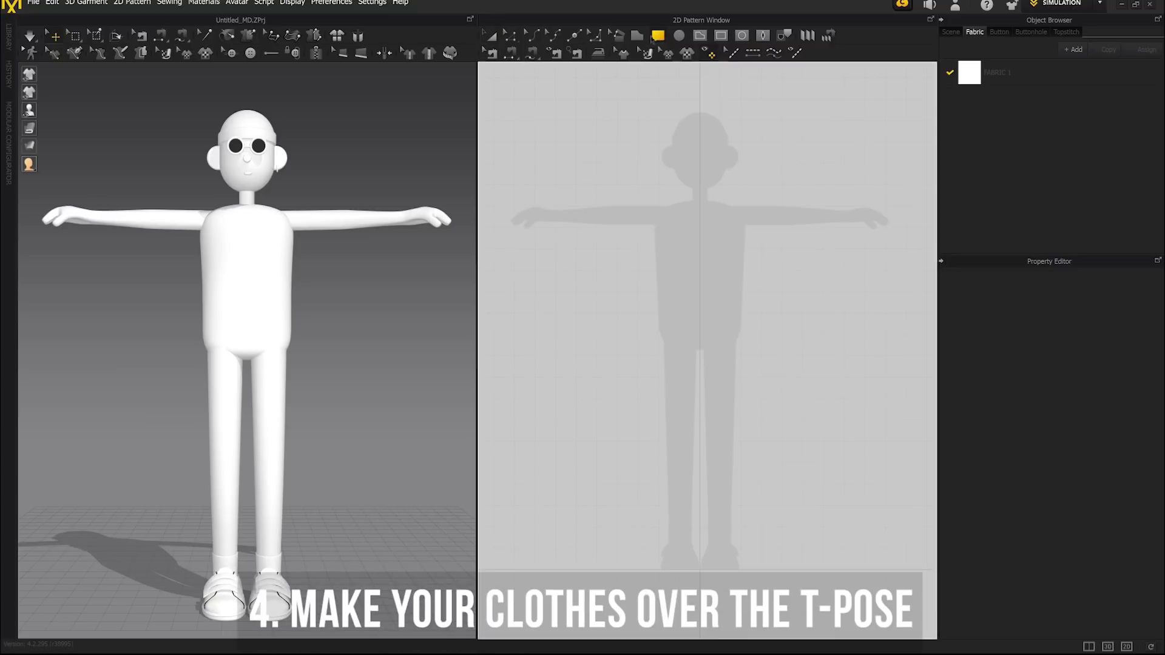
pyautogui.moveTo(651, 201); pyautogui.dragTo(784, 385)
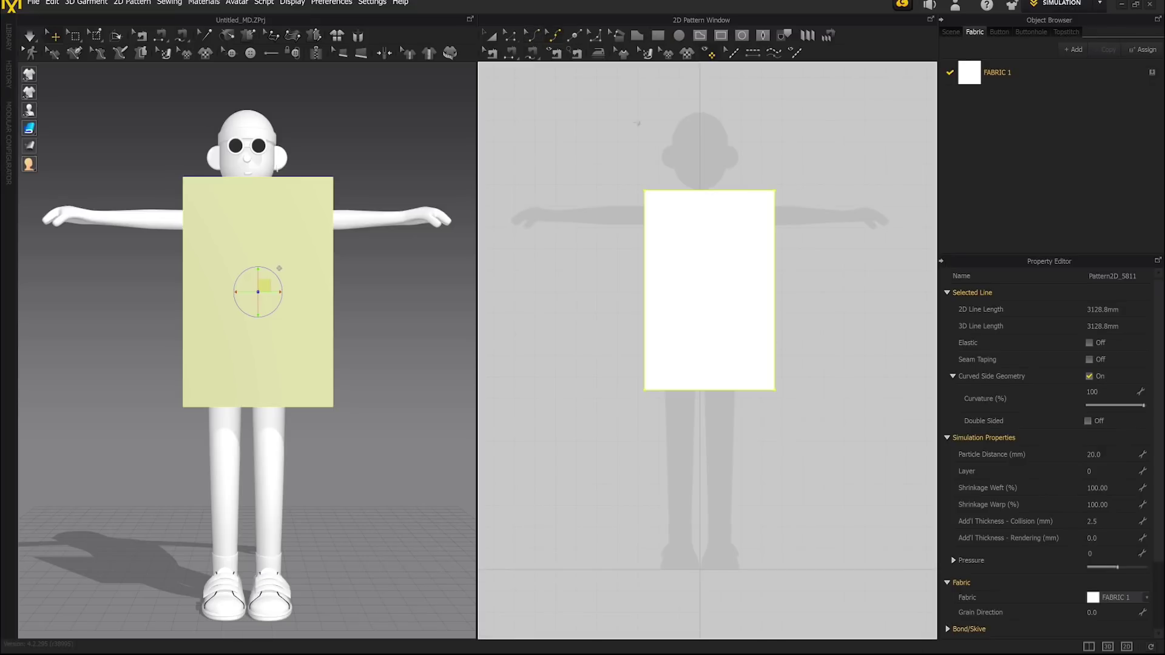
# Step: Add two points about 314 mm apart on the pattern's top edge and curve the segment between them down into a neckline
pyautogui.click(672, 192)
pyautogui.click(532, 35)
pyautogui.moveTo(703, 191); pyautogui.dragTo(702, 206)
pyautogui.hotkey('ctrl', 'z')
pyautogui.click(739, 191)
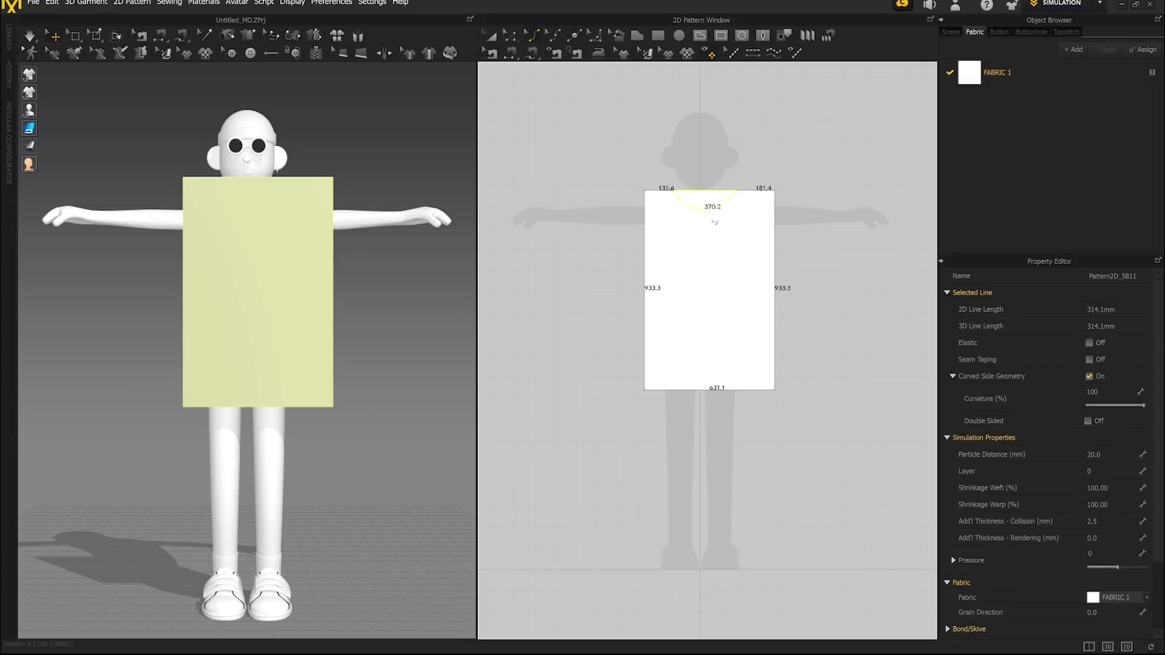
pyautogui.moveTo(708, 195); pyautogui.dragTo(708, 208)
# Step: Move the front pattern piece closer to the avatar's chest in the 3D view and deselect it
pyautogui.moveTo(223, 289); pyautogui.dragTo(256, 287, button='right')
pyautogui.click(203, 263)
pyautogui.moveTo(167, 255); pyautogui.dragTo(189, 252, button='right')
pyautogui.moveTo(190, 252); pyautogui.dragTo(200, 249)
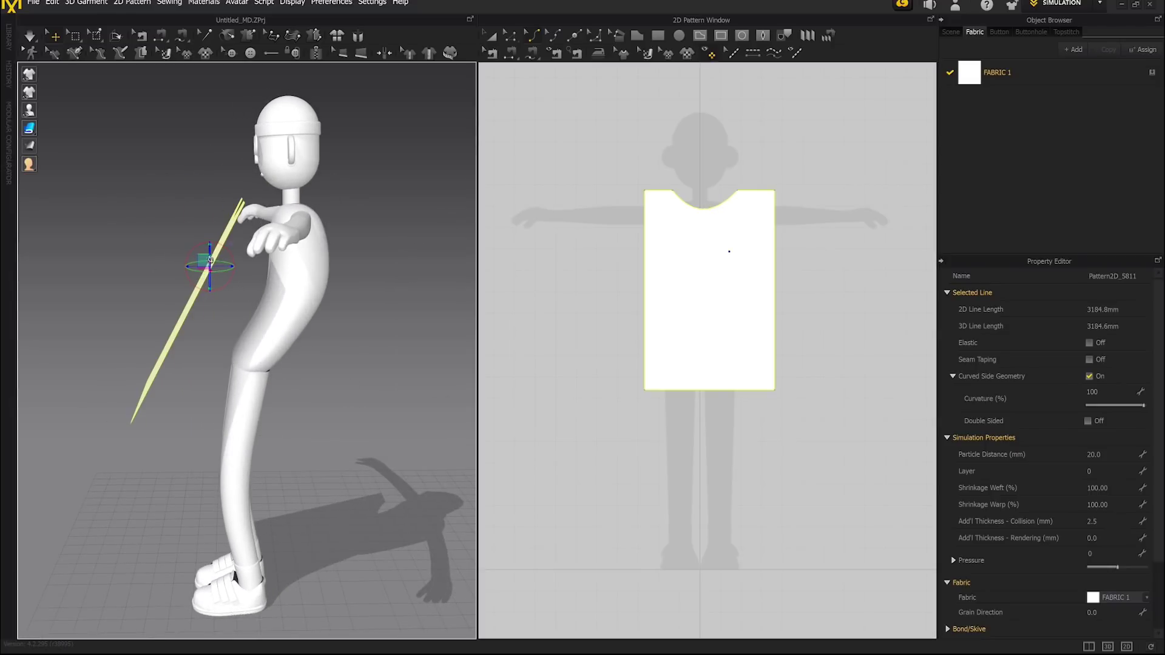
pyautogui.moveTo(210, 249); pyautogui.dragTo(233, 262, button='right')
pyautogui.click(753, 252)
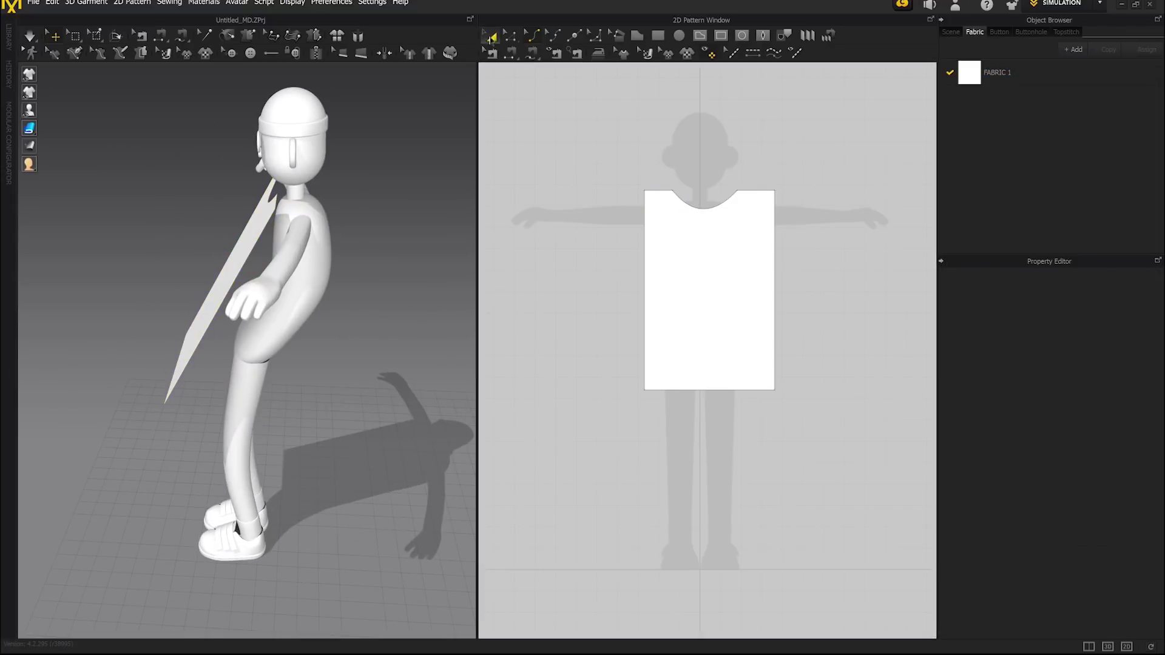
# Step: Make a symmetrically linked copy of the front pattern and place it about 737 mm to the right of the original
pyautogui.rightClick(668, 285)
pyautogui.click(755, 139)
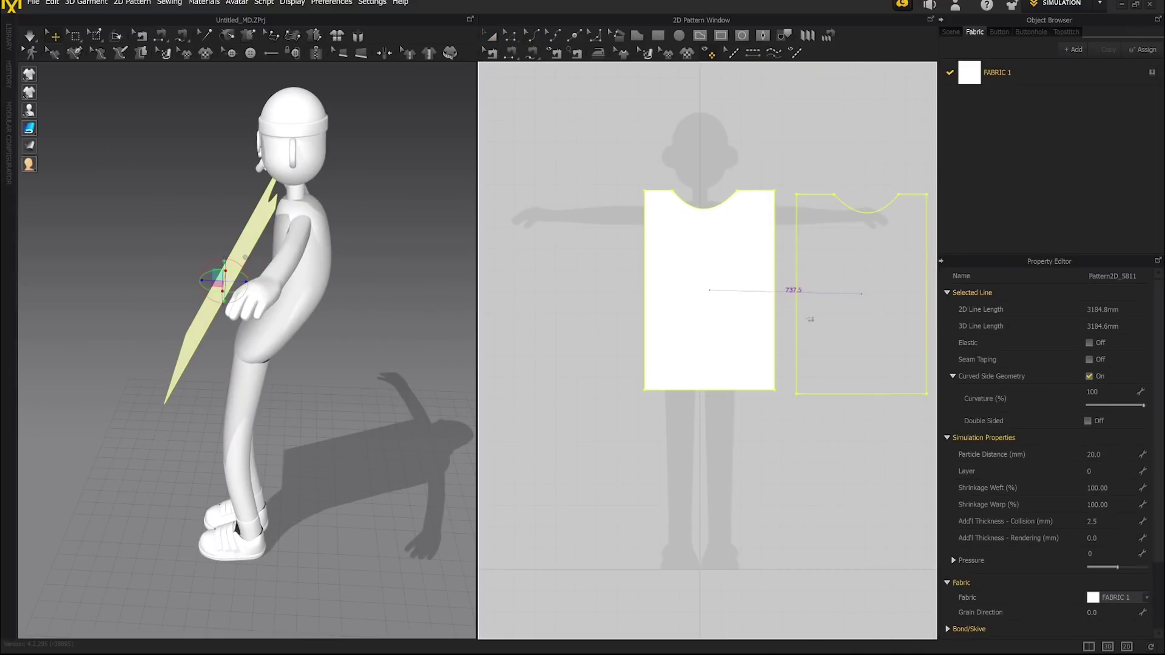
pyautogui.click(872, 267)
# Step: Move the copied pattern piece behind the avatar's back in the 3D view and check its placement from several angles
pyautogui.click(225, 350)
pyautogui.moveTo(233, 357); pyautogui.dragTo(418, 203)
pyautogui.moveTo(388, 212); pyautogui.dragTo(364, 198, button='right')
pyautogui.moveTo(212, 344); pyautogui.dragTo(367, 273)
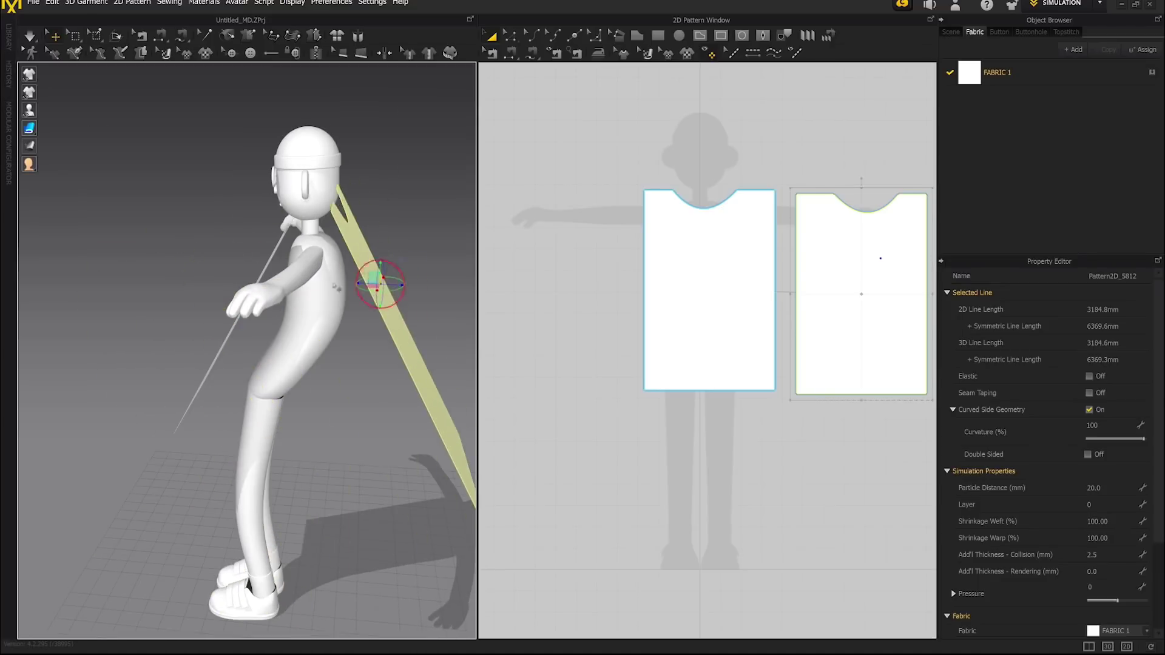
pyautogui.moveTo(367, 273); pyautogui.dragTo(255, 284, button='right')
pyautogui.scroll(-5, 200, 297)
pyautogui.moveTo(115, 280); pyautogui.dragTo(208, 281, button='right')
pyautogui.scroll(3, 261, 279)
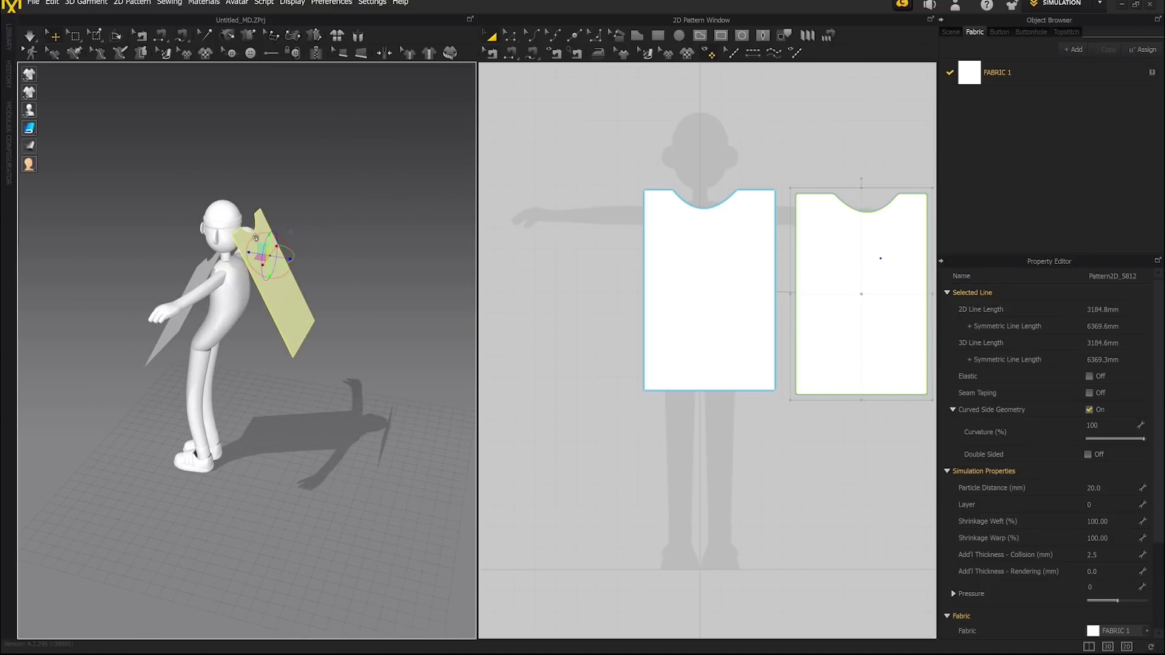
# Step: Adjust the back piece's position behind the avatar and sew both shoulder edges of the front and back patterns together
pyautogui.moveTo(279, 281); pyautogui.dragTo(276, 281)
pyautogui.moveTo(261, 259); pyautogui.dragTo(262, 266)
pyautogui.click(493, 53)
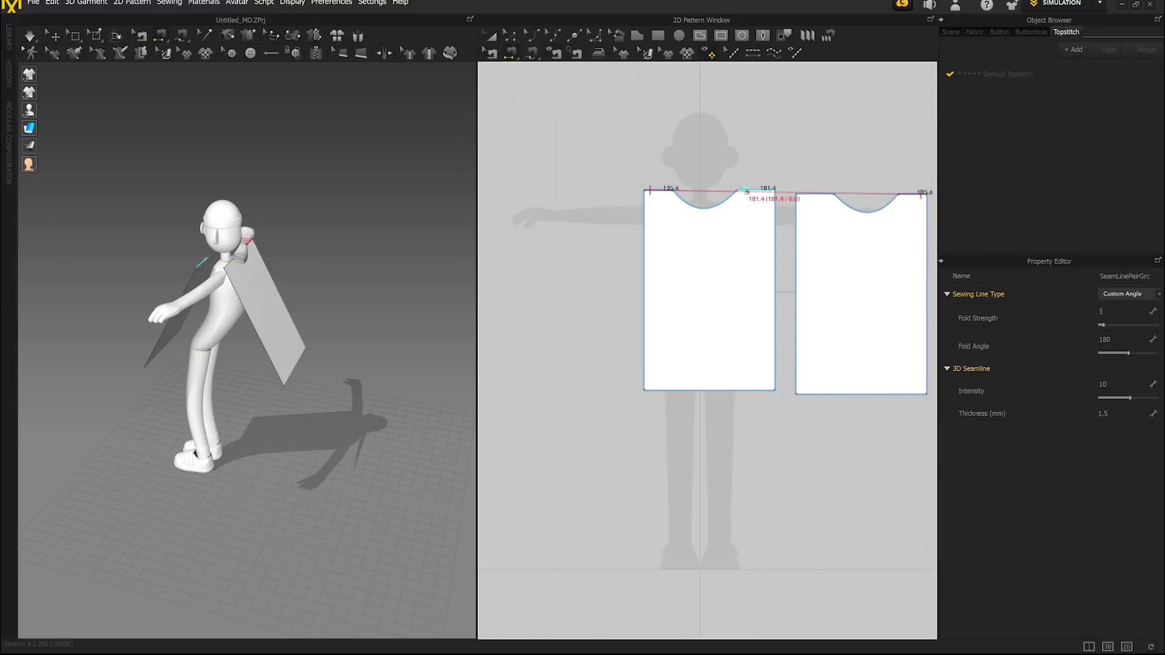
pyautogui.click(827, 194)
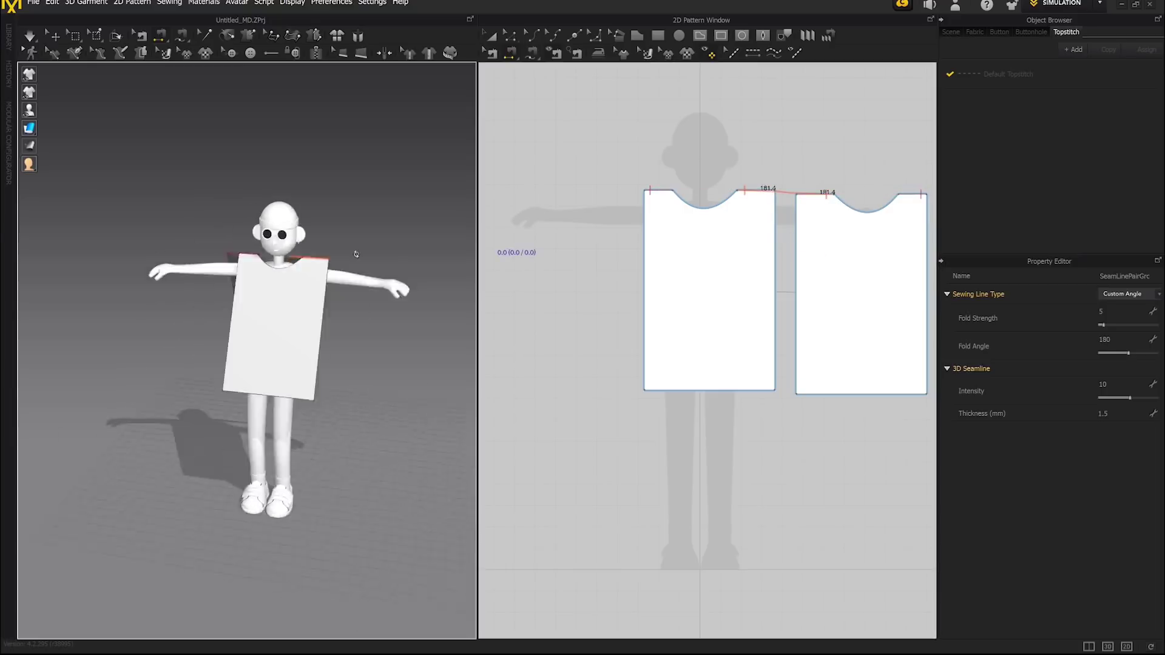
# Step: Shift the back piece slightly in the 3D view and run the simulation to drape the shoulder-sewn garment over the avatar
pyautogui.moveTo(356, 255); pyautogui.dragTo(320, 253, button='right')
pyautogui.click(496, 37)
pyautogui.click(253, 275)
pyautogui.moveTo(265, 272); pyautogui.dragTo(260, 274)
pyautogui.click(33, 37)
pyautogui.moveTo(289, 273); pyautogui.dragTo(289, 343, button='right')
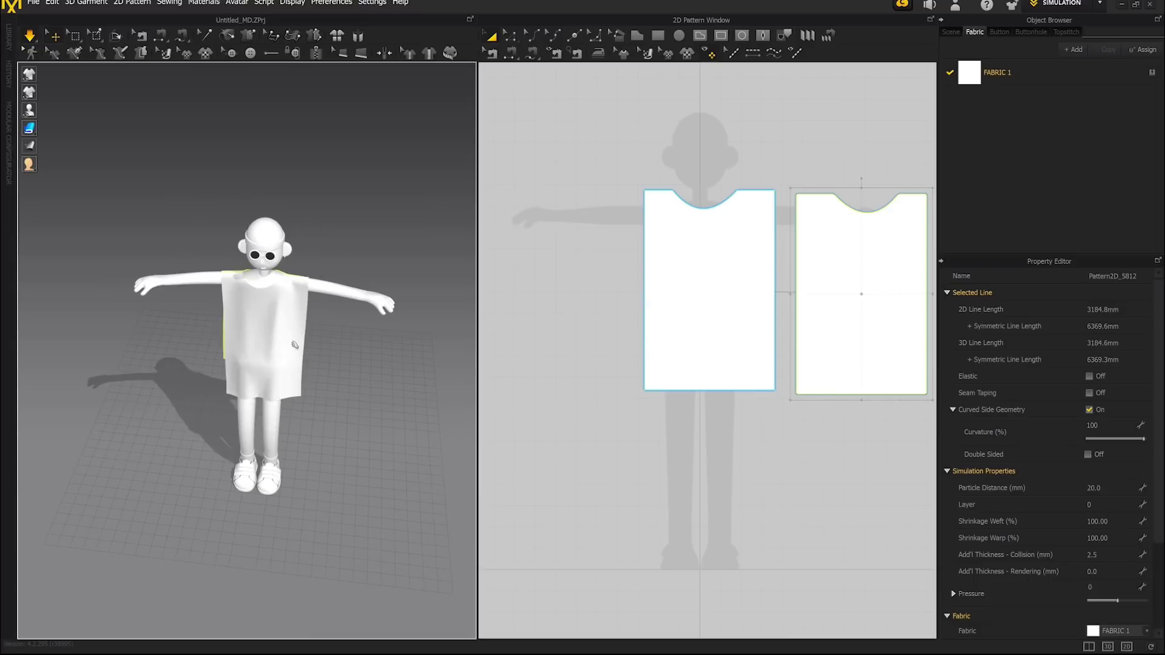
# Step: Add an armhole point on each side edge of the front pattern, about 680 mm and 665 mm above the hem
pyautogui.moveTo(701, 230); pyautogui.dragTo(645, 232, button='middle')
pyautogui.press('l')
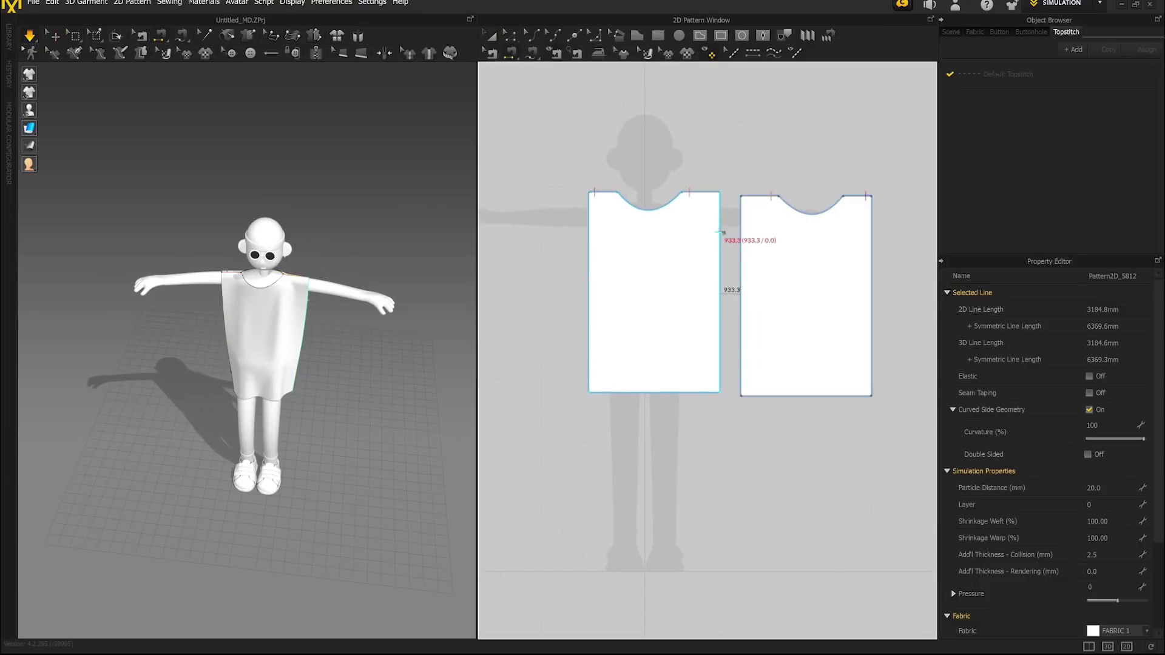
pyautogui.press('x')
pyautogui.click(590, 246)
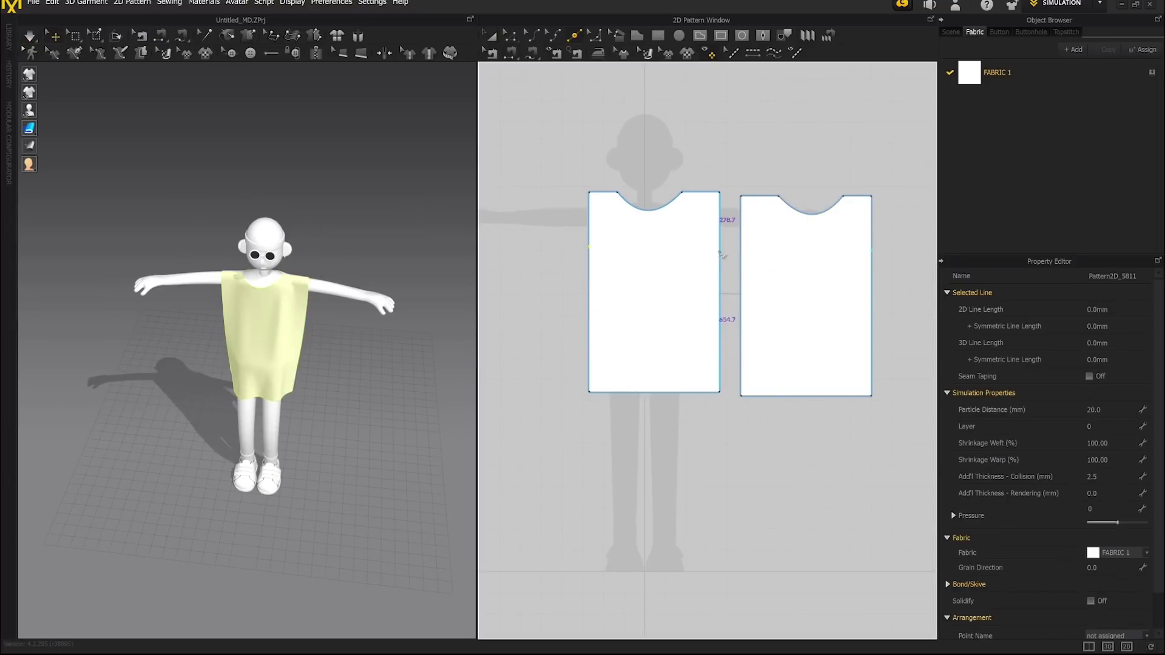
# Step: Sew the side edges below the armhole points of the front and back patterns together on both sides and simulate the drape
pyautogui.click(510, 53)
pyautogui.click(719, 281)
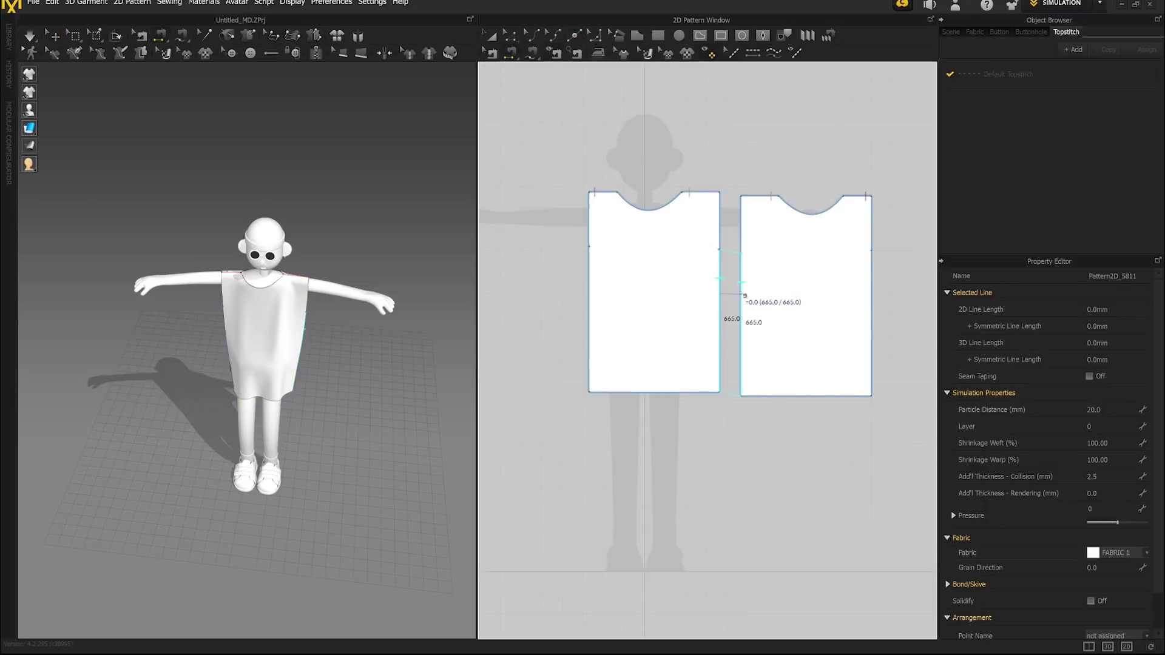
pyautogui.click(740, 291)
pyautogui.click(589, 303)
pyautogui.click(872, 274)
pyautogui.moveTo(384, 337); pyautogui.dragTo(366, 312, button='right')
pyautogui.press('space')
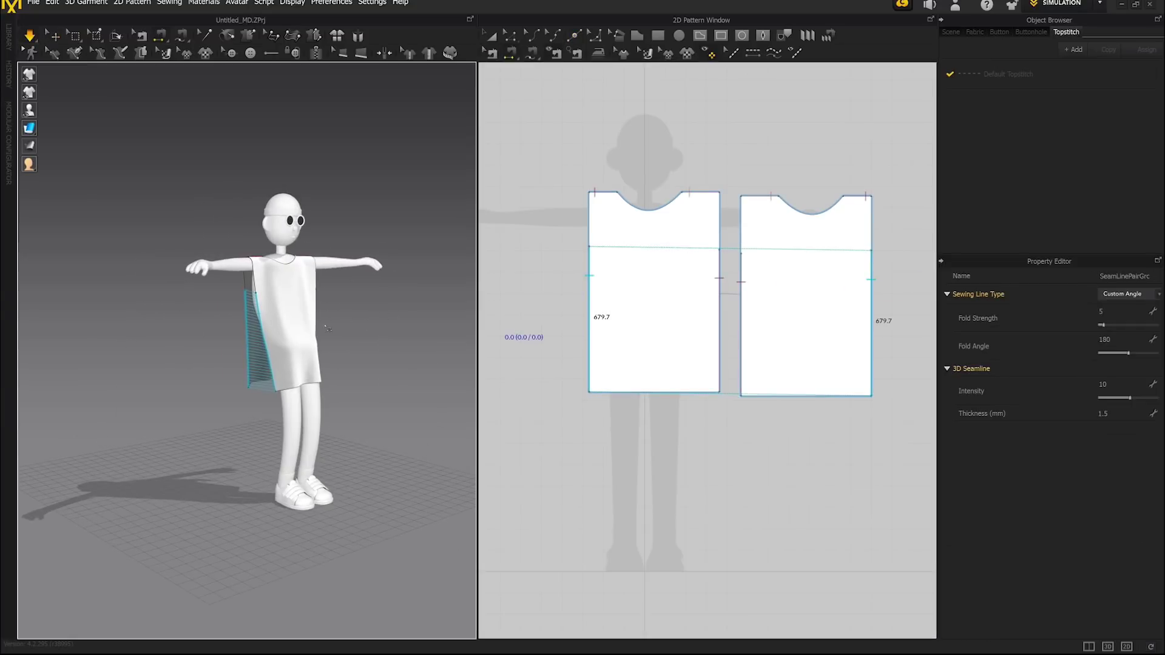
pyautogui.moveTo(328, 333); pyautogui.dragTo(314, 311, button='right')
# Step: Widen the shoulders by moving both outer top corner points of the front pattern outward
pyautogui.click(510, 35)
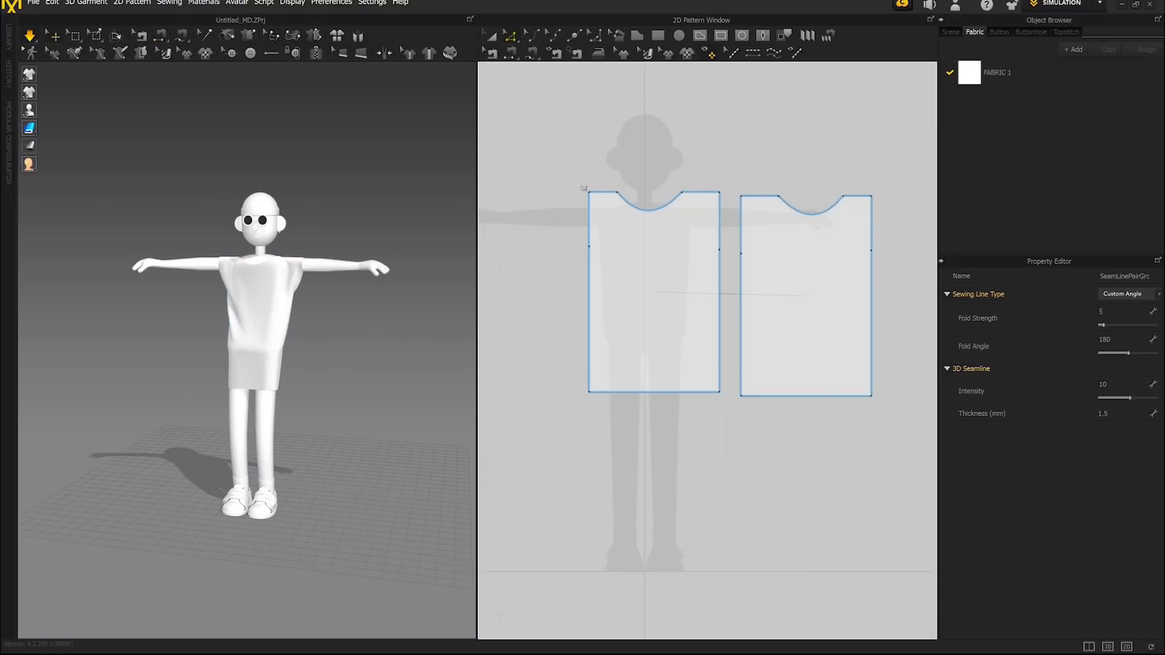
pyautogui.click(589, 193)
pyautogui.moveTo(589, 194); pyautogui.dragTo(568, 193)
pyautogui.moveTo(720, 193); pyautogui.dragTo(729, 193)
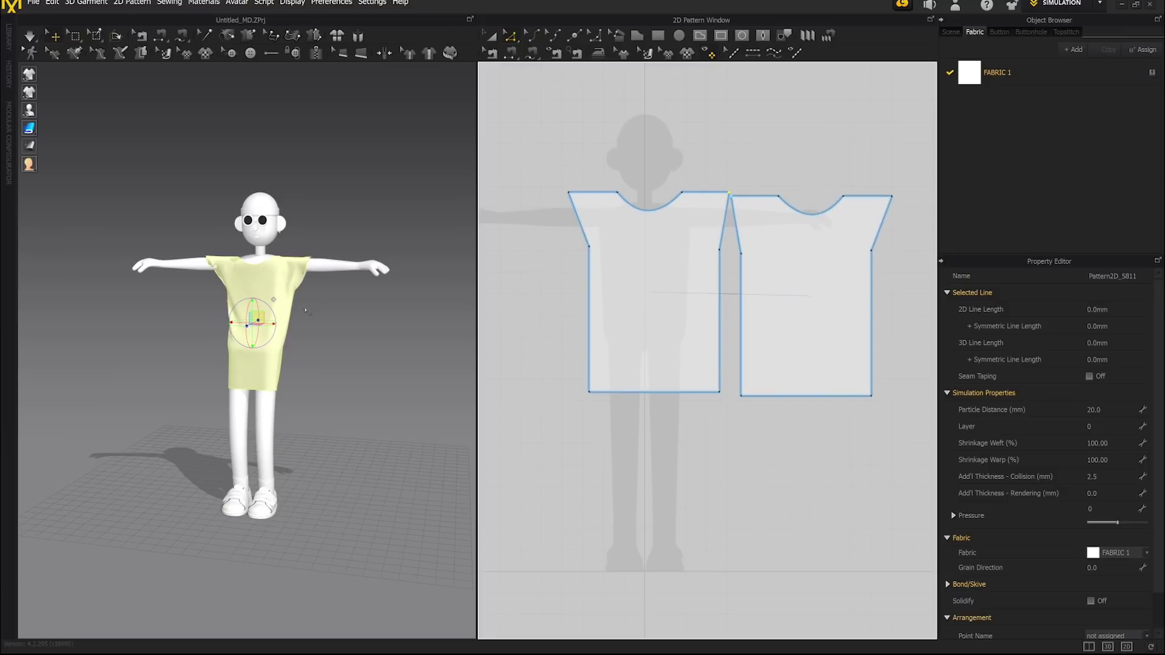
# Step: Move the front pattern's side edges below the armholes outward to a body width of about 730 mm and re-simulate
pyautogui.moveTo(589, 250); pyautogui.dragTo(576, 249)
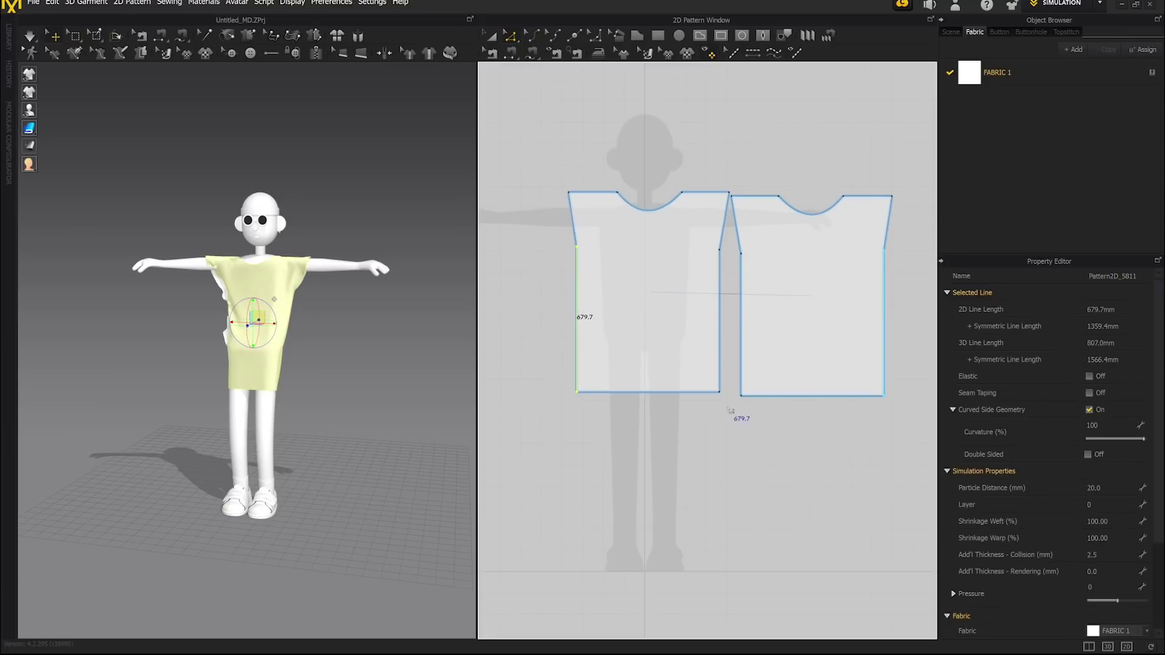
pyautogui.moveTo(720, 251); pyautogui.dragTo(727, 251)
pyautogui.click(729, 419)
pyautogui.press('space')
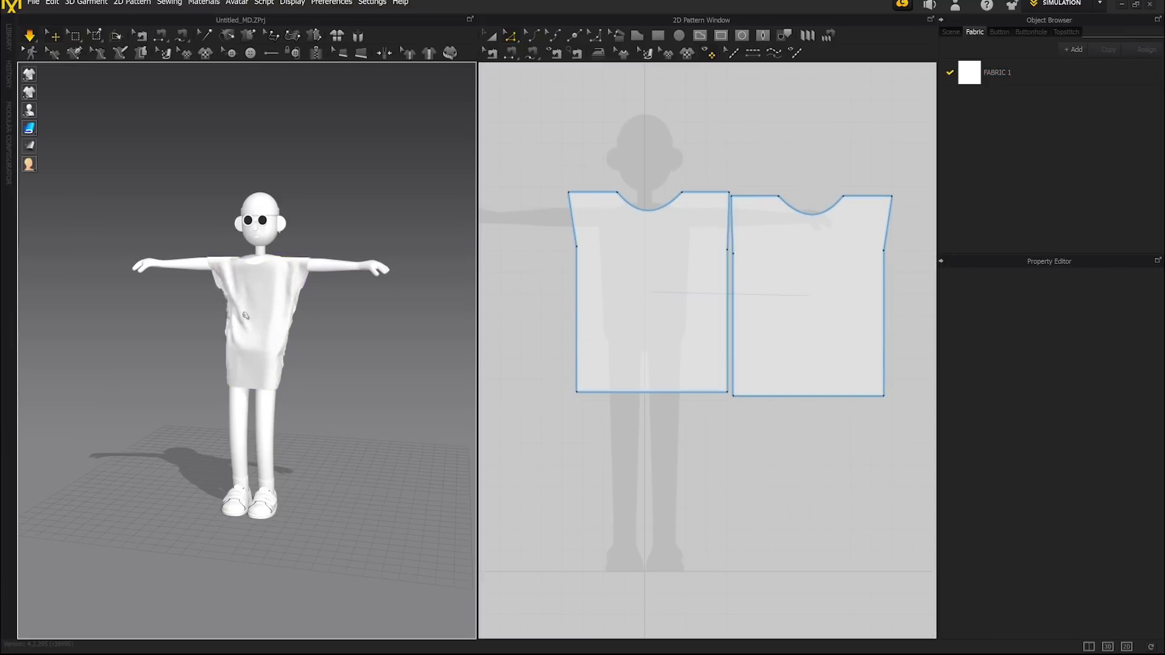
# Step: Pull the draped garment into place on the avatar's torso and shoulders while the simulation runs
pyautogui.moveTo(207, 290); pyautogui.dragTo(257, 289, button='right')
pyautogui.moveTo(264, 334); pyautogui.dragTo(276, 312)
pyautogui.moveTo(267, 292); pyautogui.dragTo(424, 288, button='right')
pyautogui.moveTo(235, 288); pyautogui.dragTo(305, 231)
pyautogui.moveTo(305, 231); pyautogui.dragTo(224, 230, button='right')
# Step: Narrow the neckline by moving its end point inward, and re-simulate while pulling the cloth into place around the shoulders
pyautogui.click(544, 87)
pyautogui.moveTo(618, 193); pyautogui.dragTo(641, 207)
pyautogui.press('space')
pyautogui.scroll(5, 299, 280)
pyautogui.moveTo(297, 270); pyautogui.dragTo(227, 255, button='right')
pyautogui.moveTo(231, 258); pyautogui.dragTo(401, 279)
pyautogui.moveTo(372, 282); pyautogui.dragTo(325, 227, button='right')
pyautogui.scroll(-4, 362, 257)
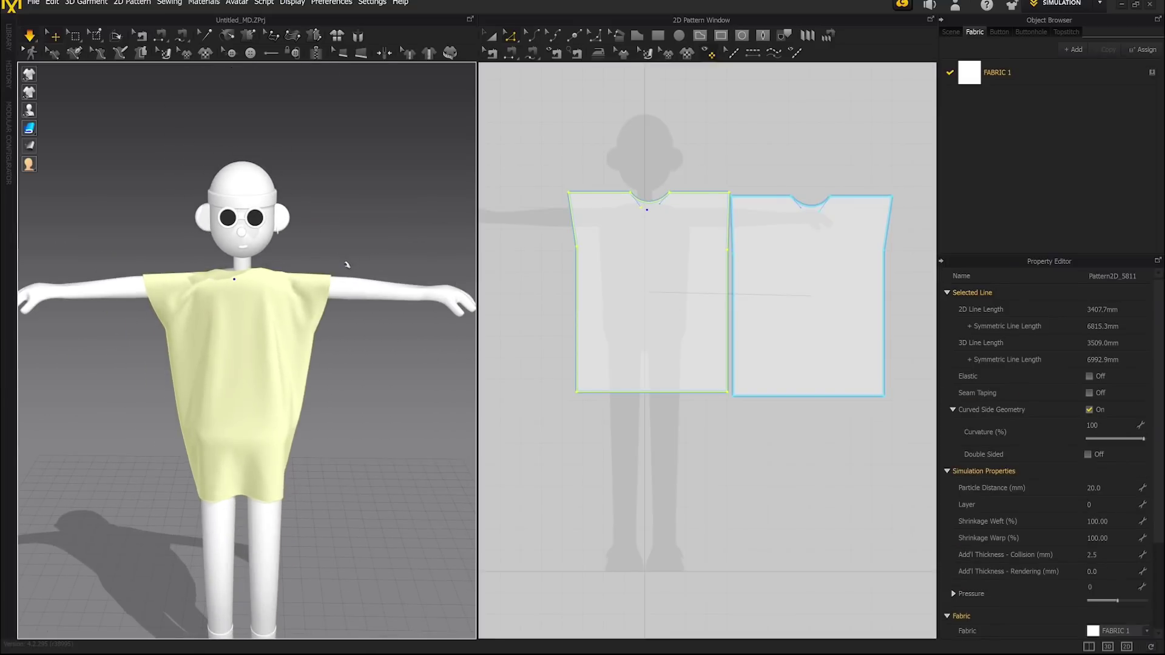
# Step: Stop the simulation and set the garment's particle distance to 15 mm
pyautogui.click(1098, 5)
pyautogui.click(1063, 25)
pyautogui.click(491, 37)
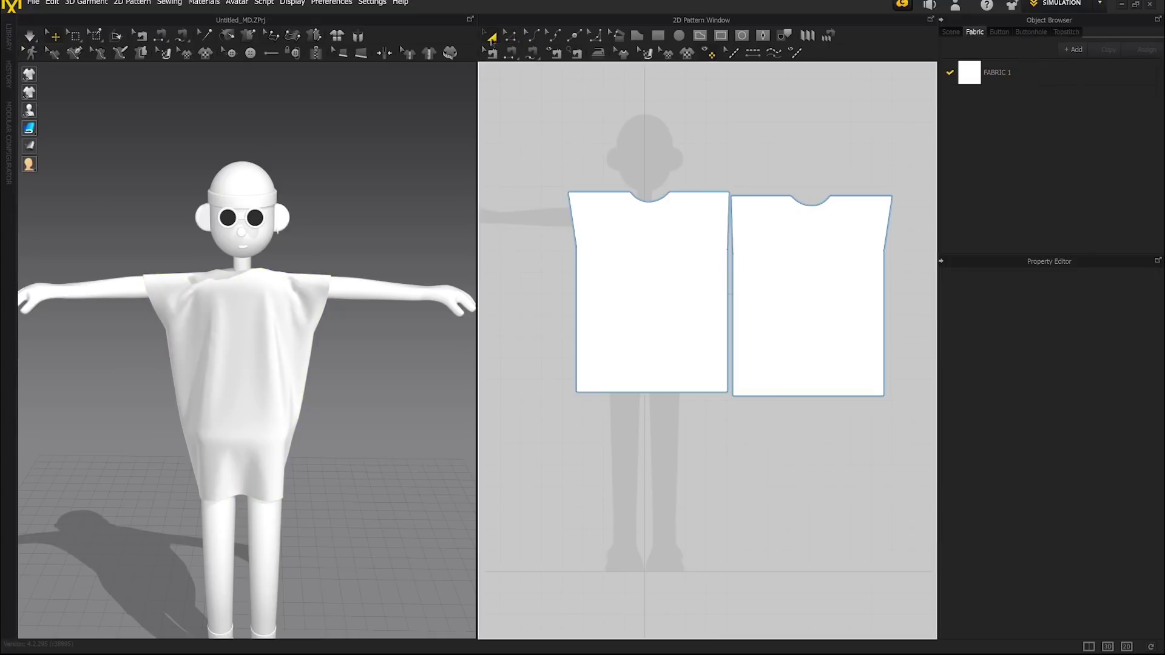
# Step: Select the front pattern piece in the 3D view and apply Quadrangulate to its mesh
pyautogui.click(269, 311)
pyautogui.rightClick(281, 344)
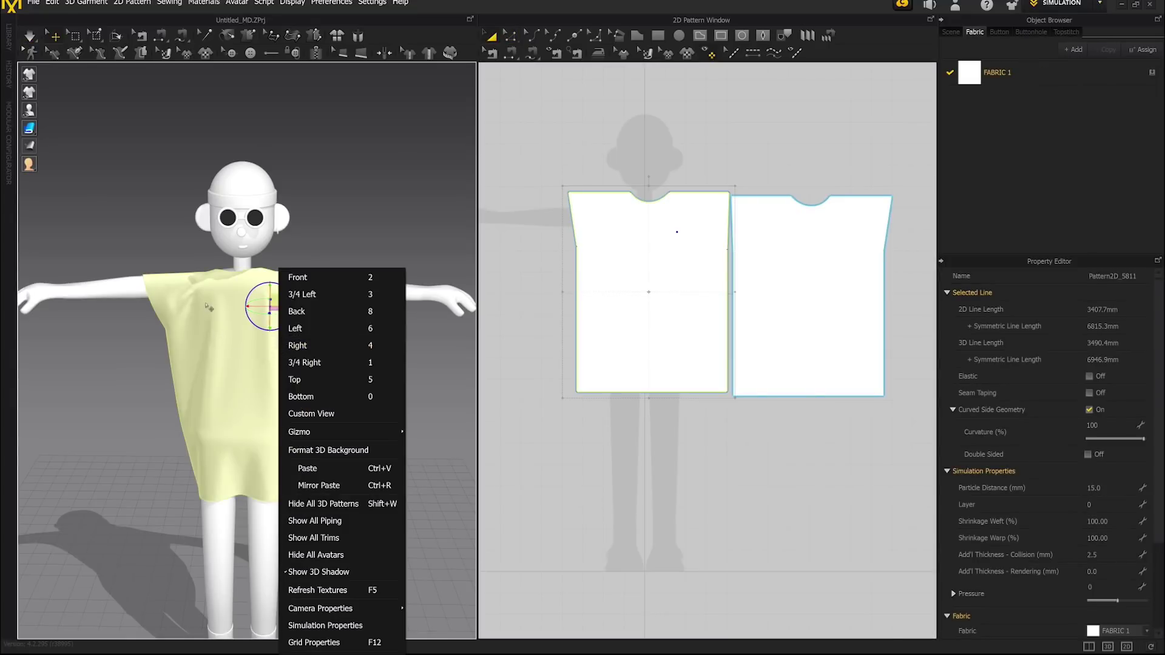
pyautogui.rightClick(208, 307)
pyautogui.rightClick(208, 309)
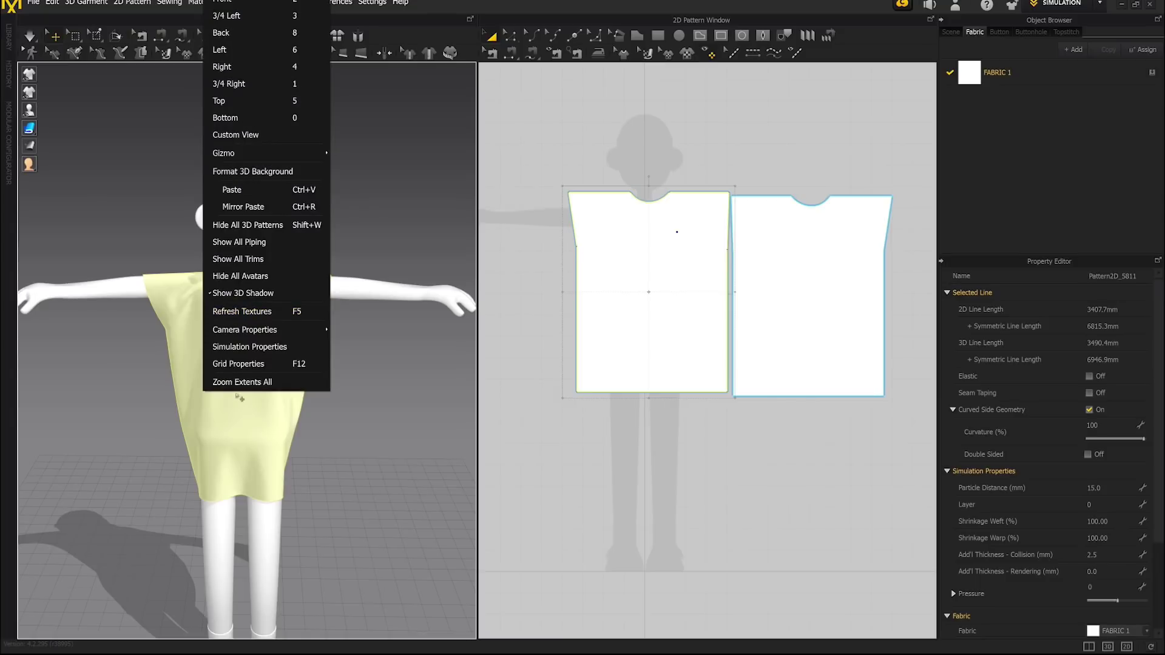
pyautogui.rightClick(243, 415)
pyautogui.rightClick(235, 399)
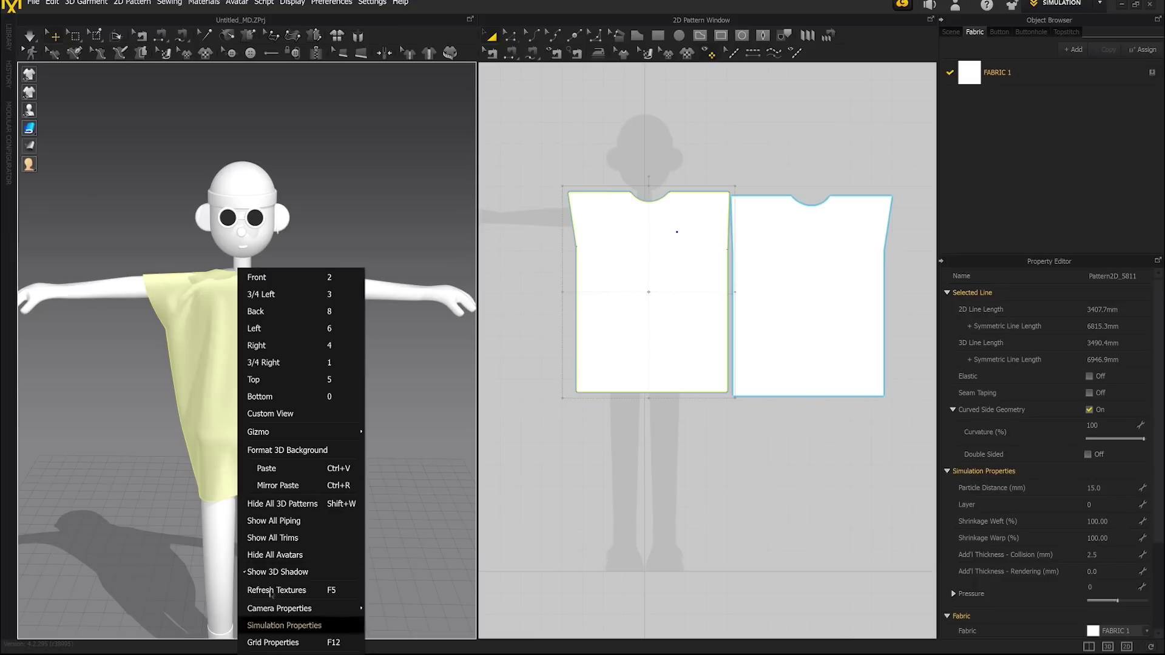
pyautogui.rightClick(211, 285)
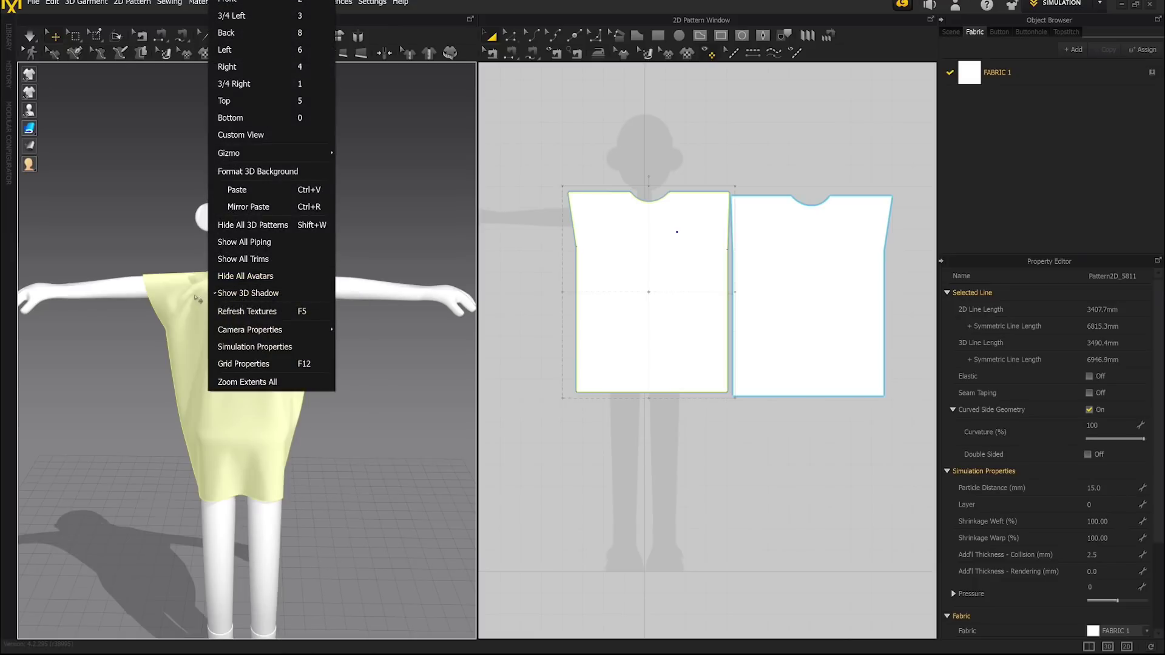
pyautogui.click(197, 295)
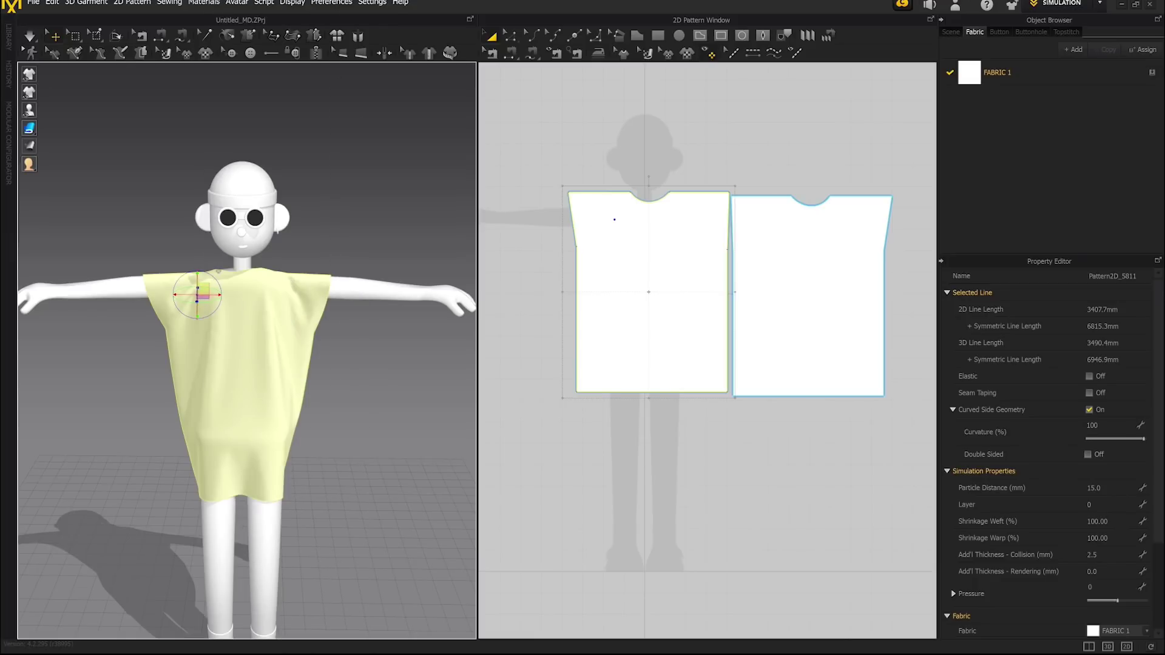
pyautogui.click(224, 338)
pyautogui.click(291, 305)
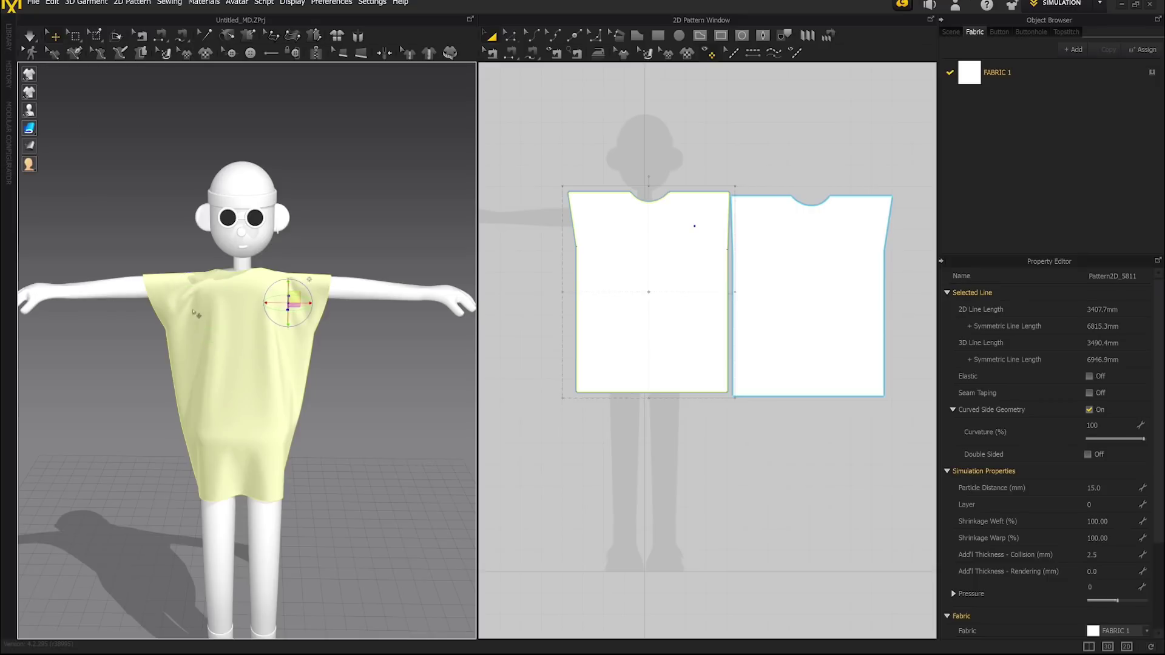
pyautogui.rightClick(245, 314)
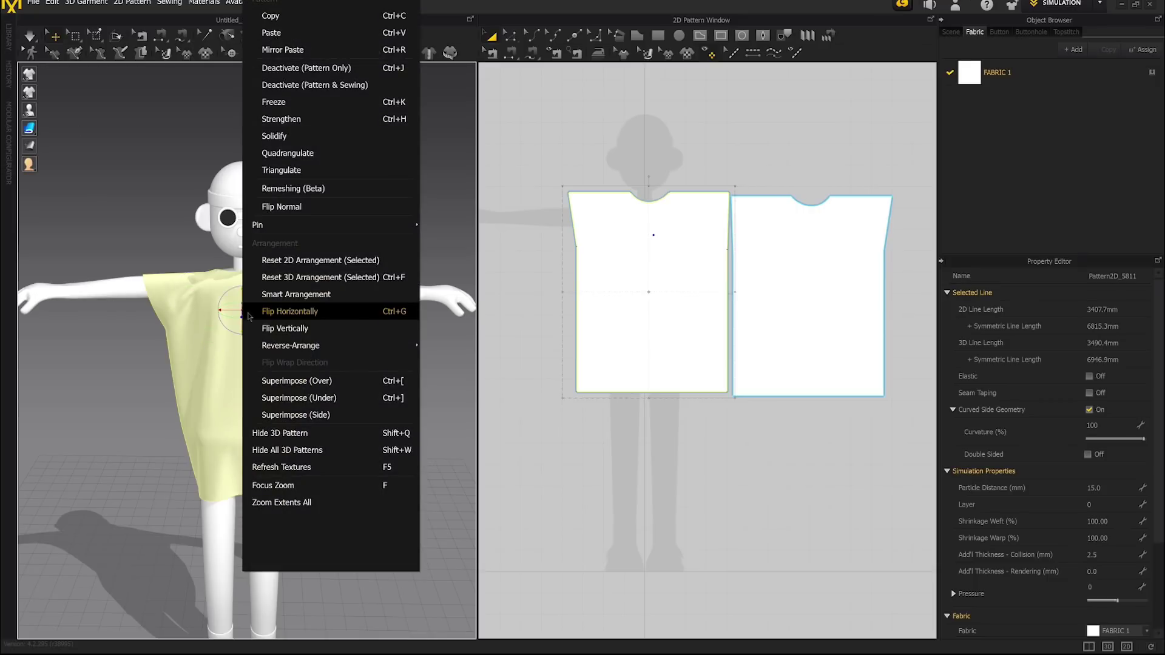
pyautogui.click(294, 155)
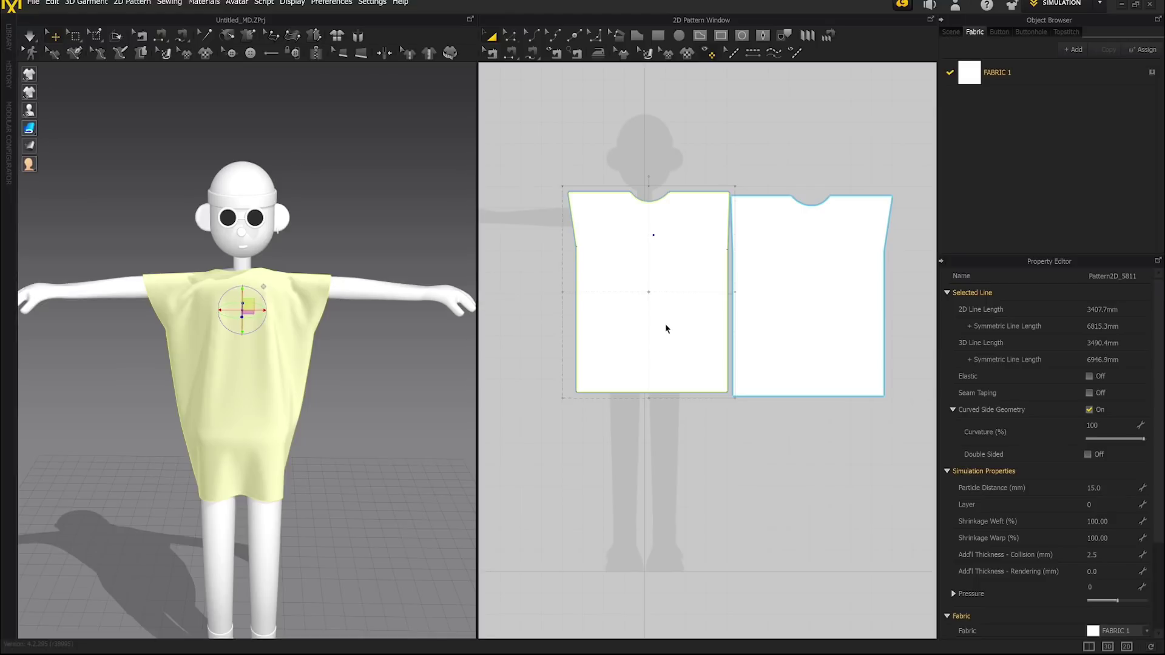
# Step: Simulate the quadrangulated garment to settle it on the avatar and deselect the front piece
pyautogui.click(313, 350)
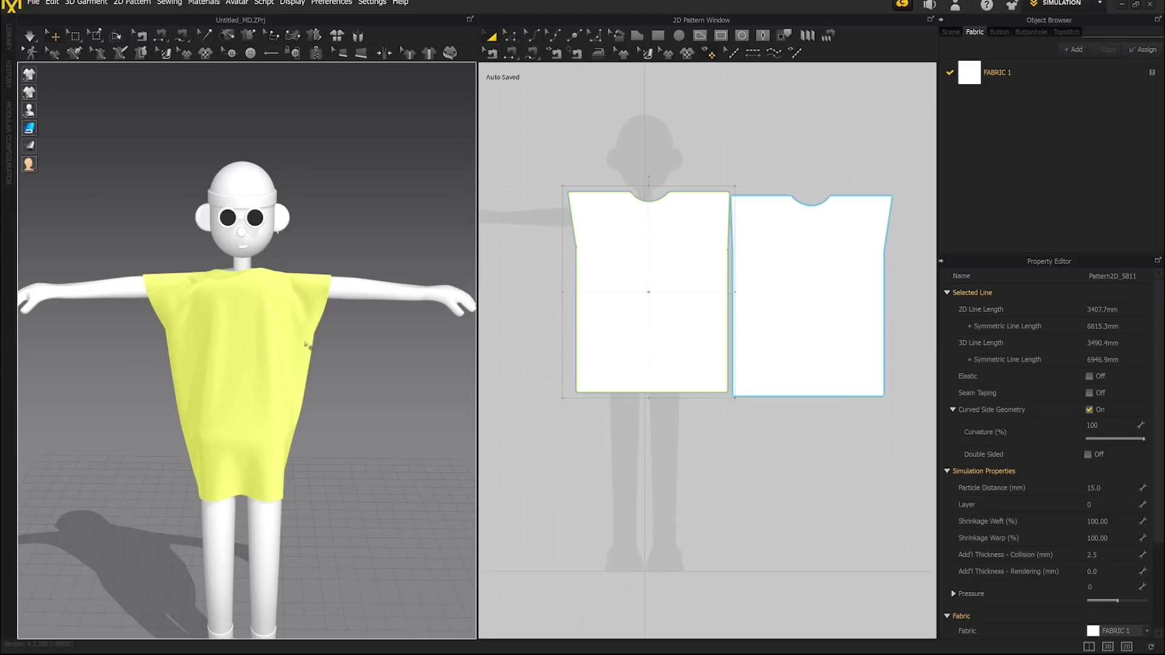
pyautogui.moveTo(307, 347); pyautogui.dragTo(274, 346, button='right')
pyautogui.scroll(4, 269, 316)
pyautogui.moveTo(328, 315); pyautogui.dragTo(270, 309, button='right')
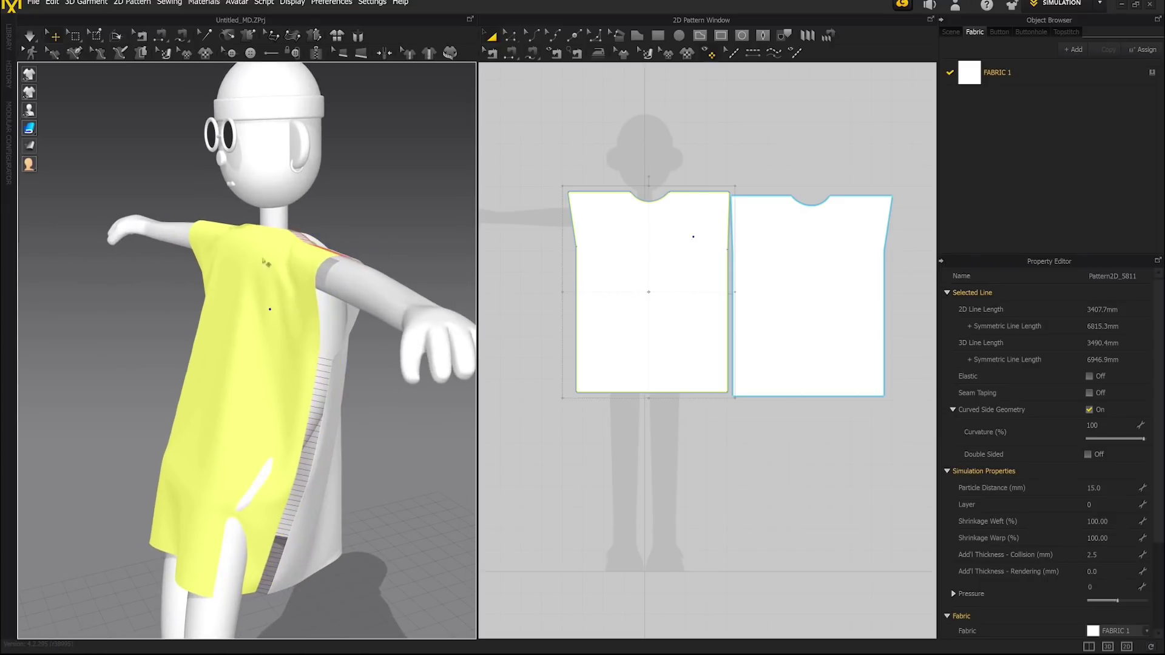
pyautogui.click(32, 37)
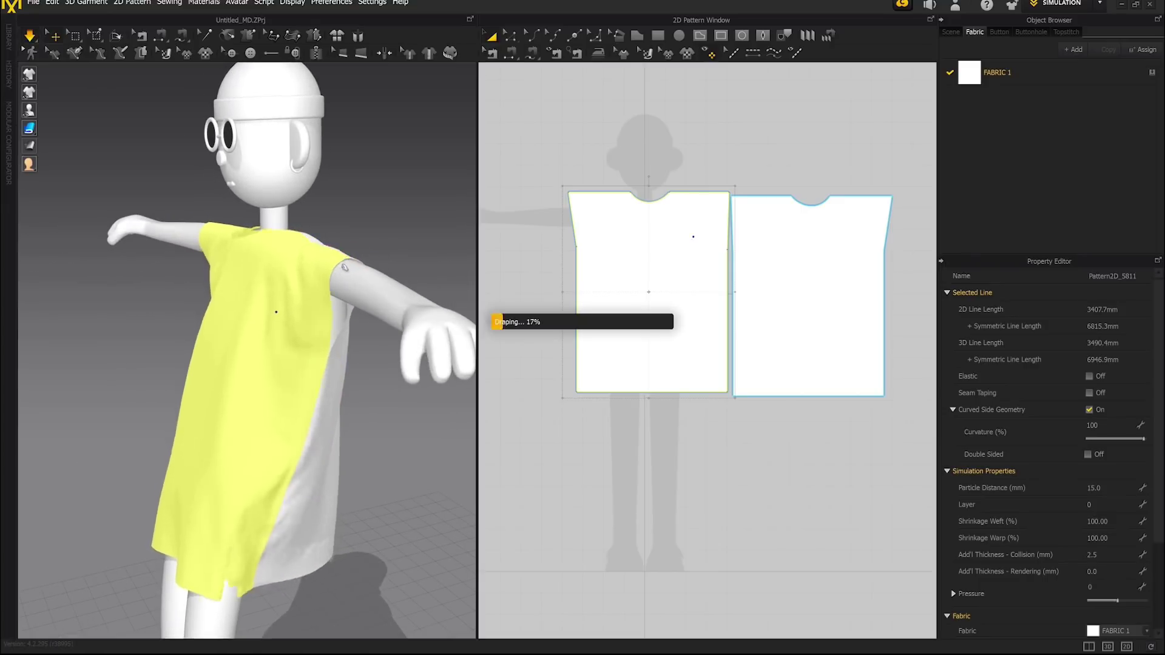
pyautogui.moveTo(332, 241); pyautogui.dragTo(312, 275, button='right')
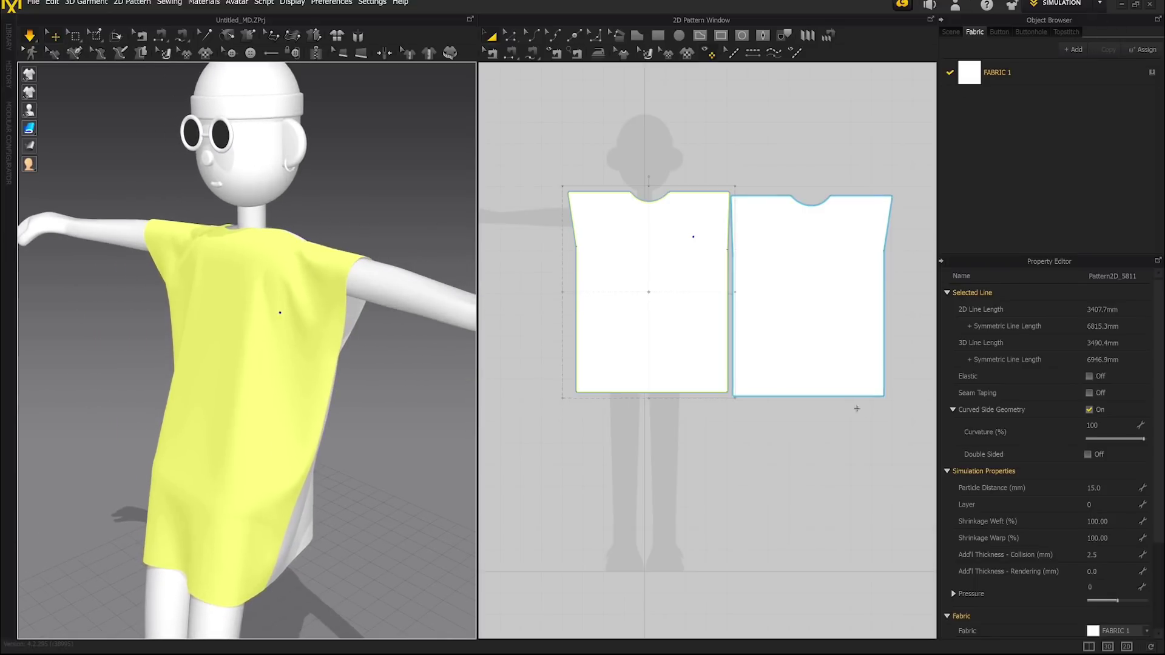
pyautogui.click(905, 416)
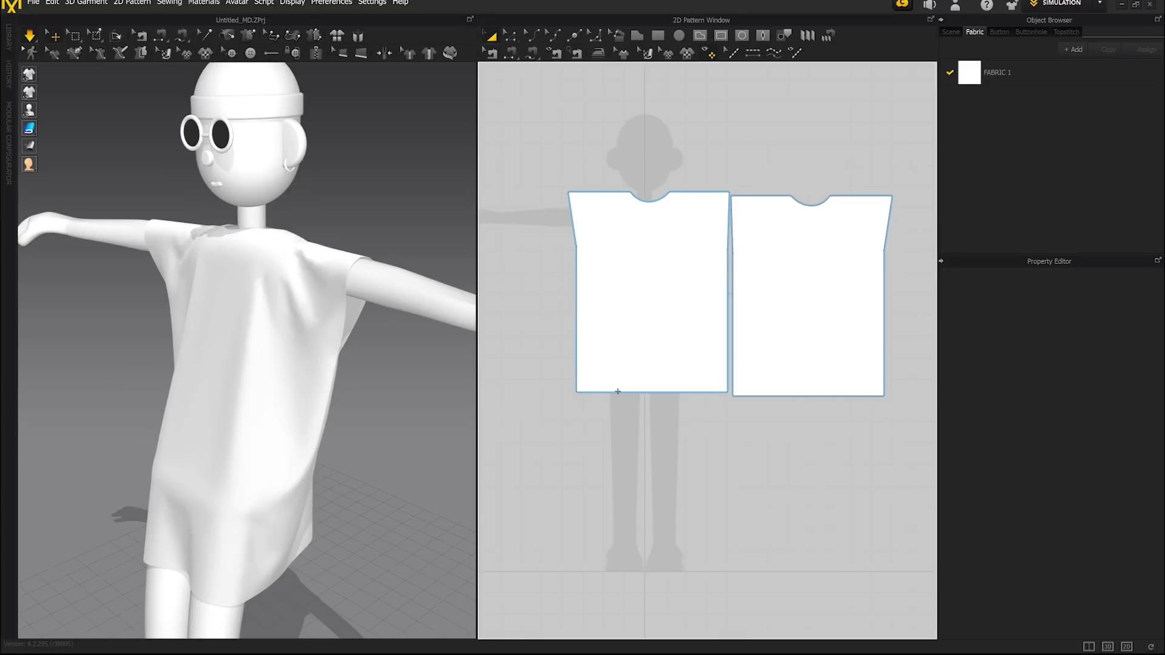
# Step: Lengthen the linked patterns by moving the front hem edge down about 91 mm and start the simulation
pyautogui.click(512, 35)
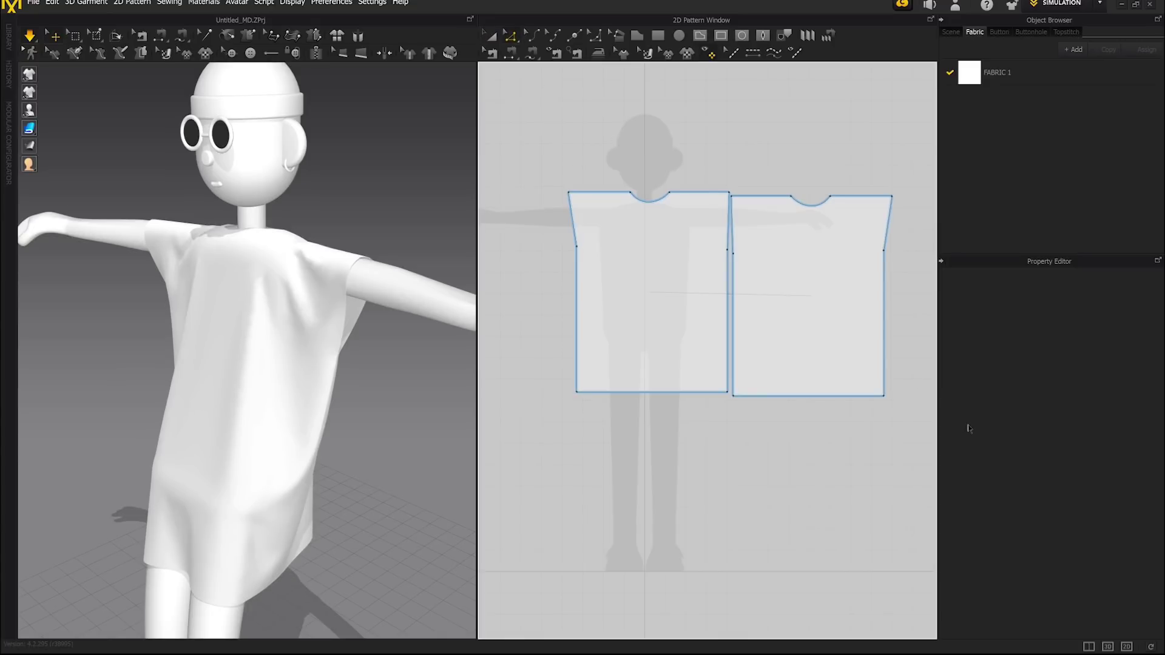
pyautogui.moveTo(545, 370); pyautogui.dragTo(546, 371)
pyautogui.moveTo(610, 394); pyautogui.dragTo(613, 417)
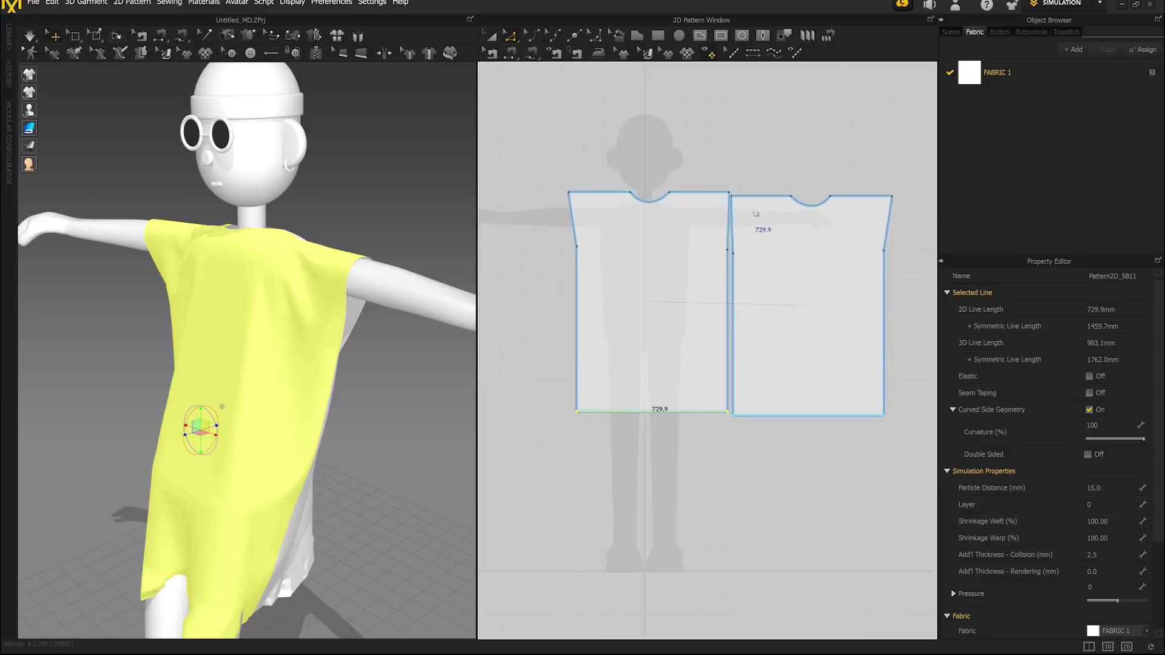
pyautogui.click(29, 36)
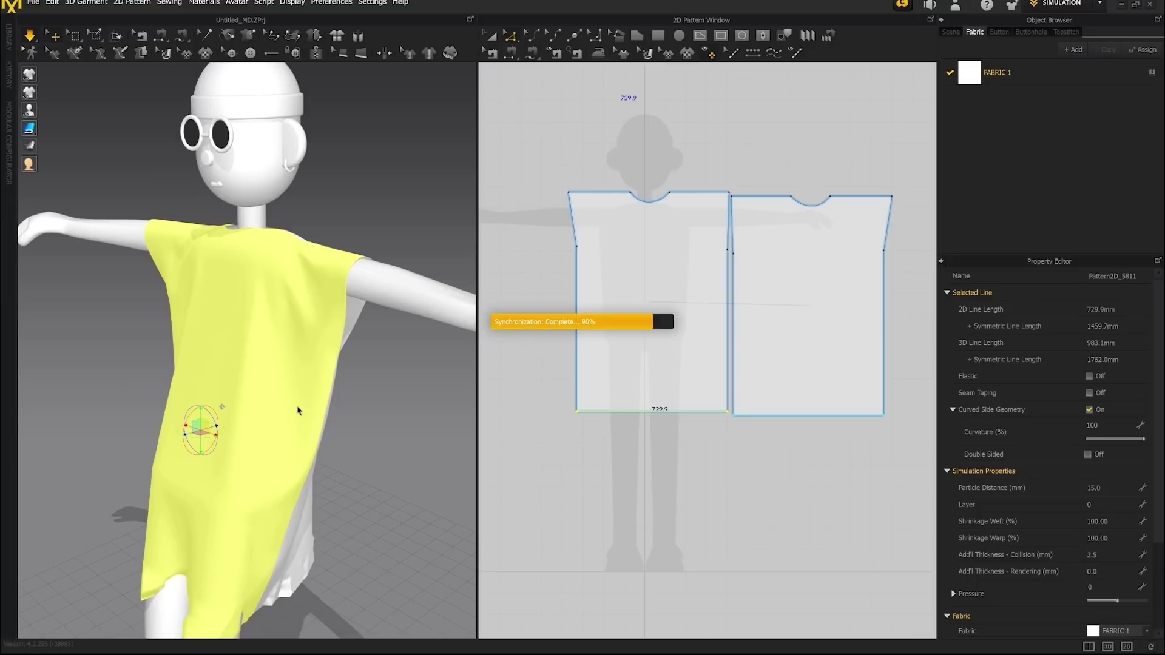
# Step: Pull the lengthened garment's front hem outward from the avatar's legs during the simulation
pyautogui.moveTo(299, 408); pyautogui.dragTo(294, 462, button='right')
pyautogui.moveTo(366, 480); pyautogui.dragTo(197, 91, button='middle')
pyautogui.moveTo(276, 322); pyautogui.dragTo(369, 457, button='right')
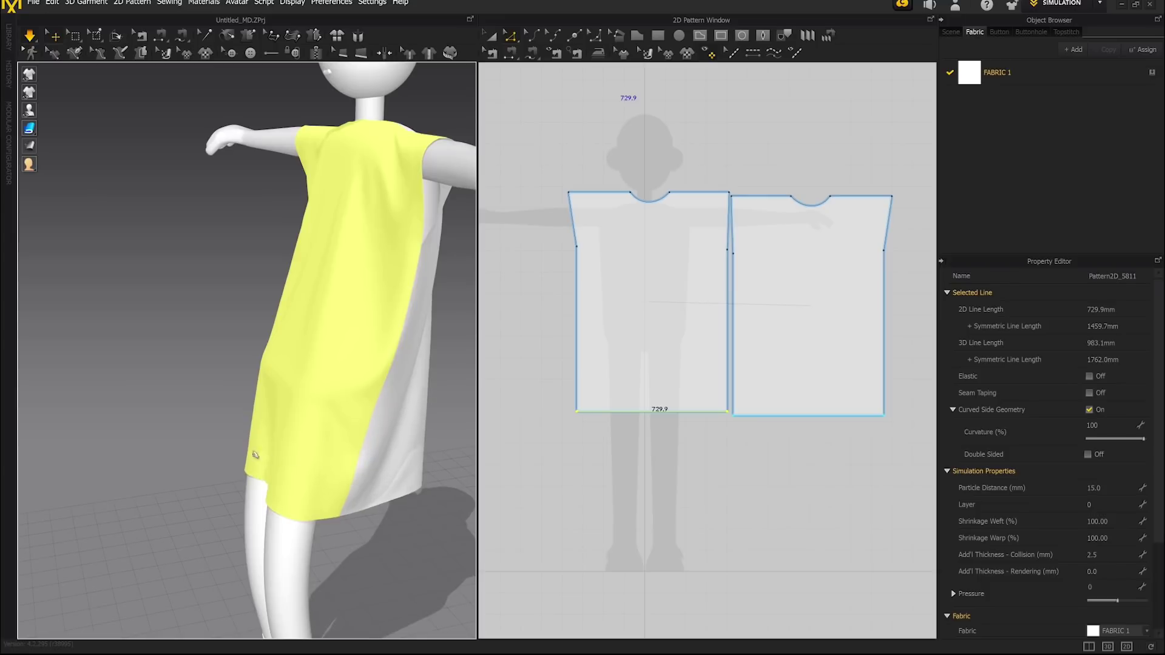
pyautogui.moveTo(252, 460); pyautogui.dragTo(159, 504)
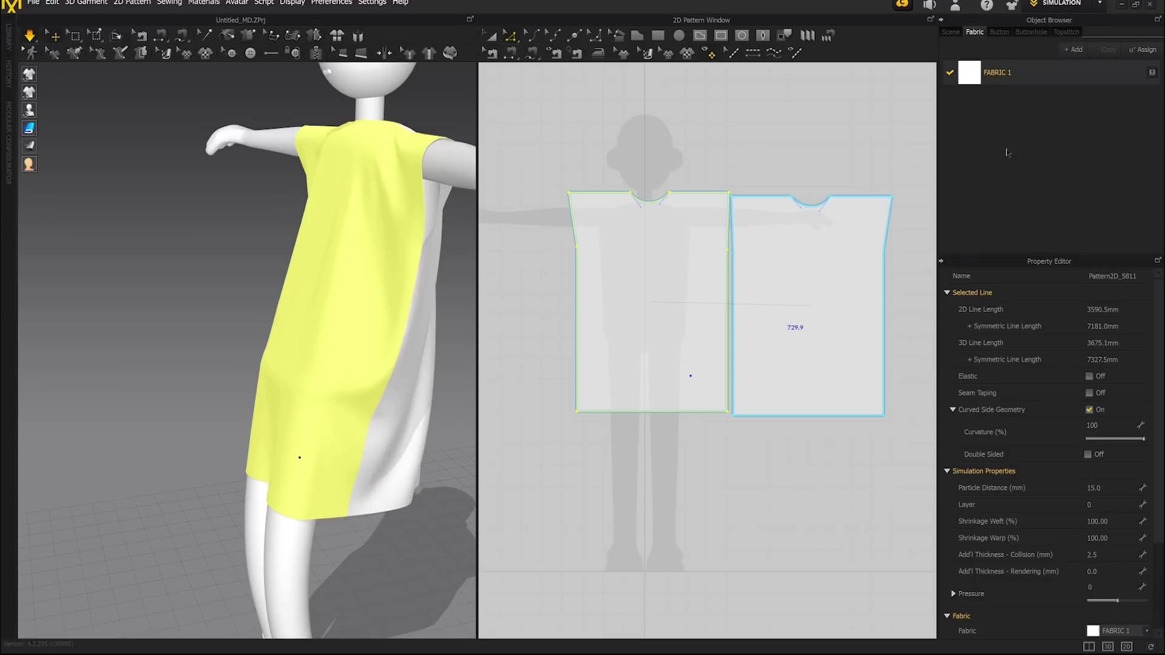
# Step: Review the material types available for FABRIC 1 and choose Fabric_Matte
pyautogui.click(1001, 73)
pyautogui.click(1157, 358)
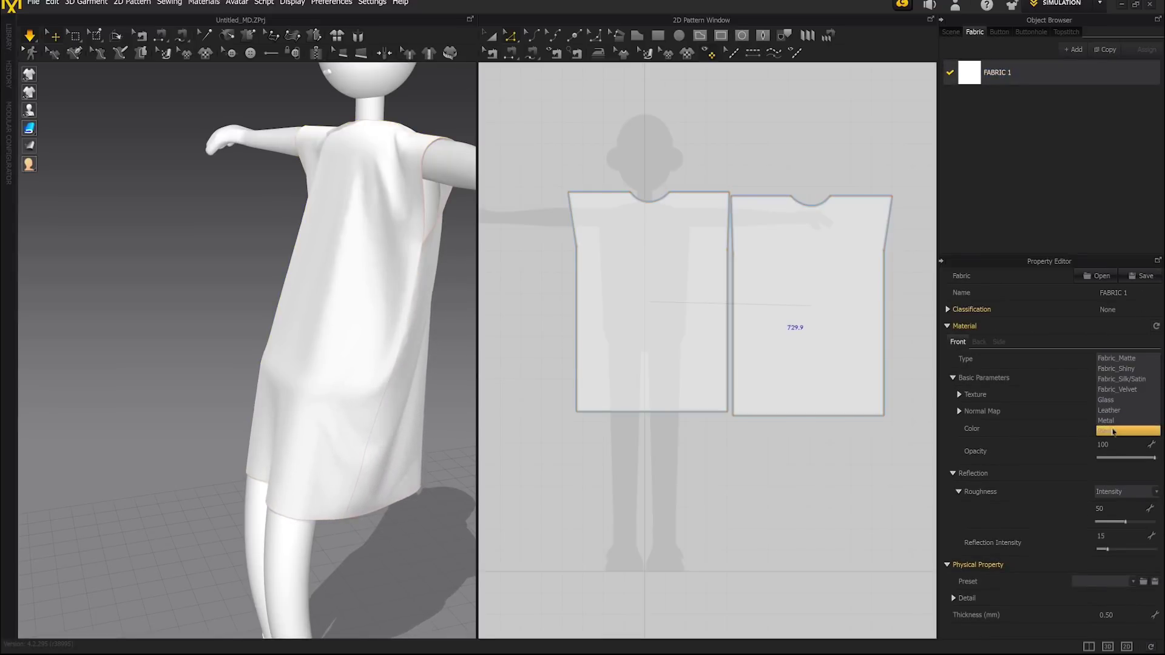
pyautogui.press('Up')
pyautogui.press('Up')
pyautogui.press('Up')
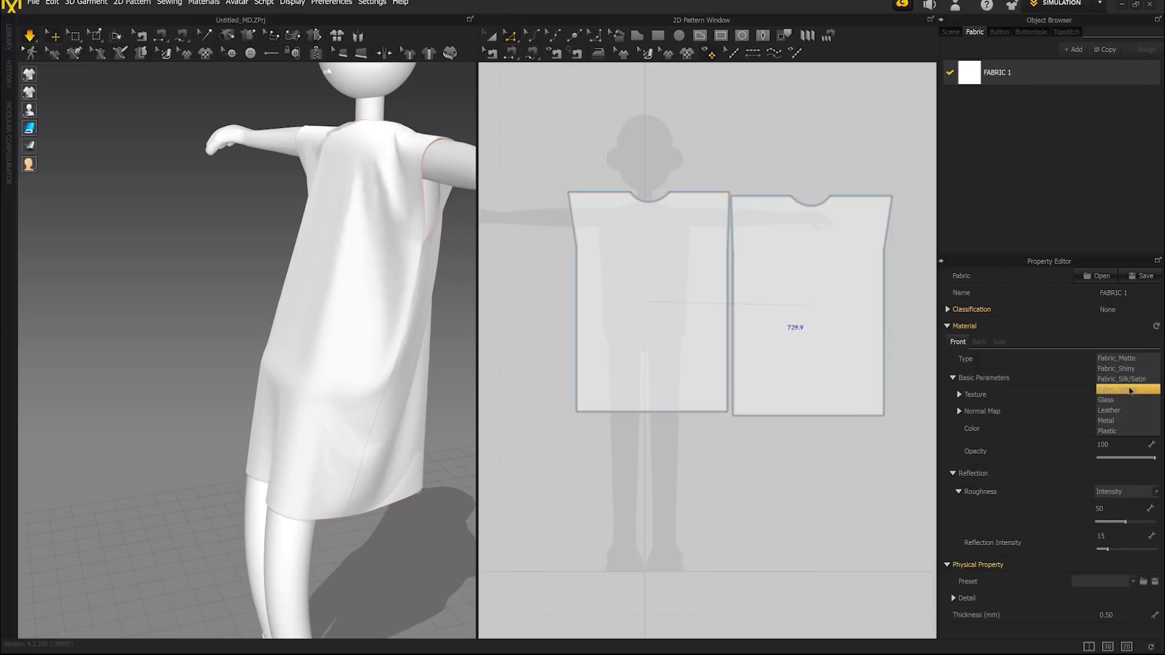
pyautogui.click(1101, 357)
# Step: Expand FABRIC 1's physical property details and set its Shear to 19 and Stretch-Weft to 37
pyautogui.click(960, 395)
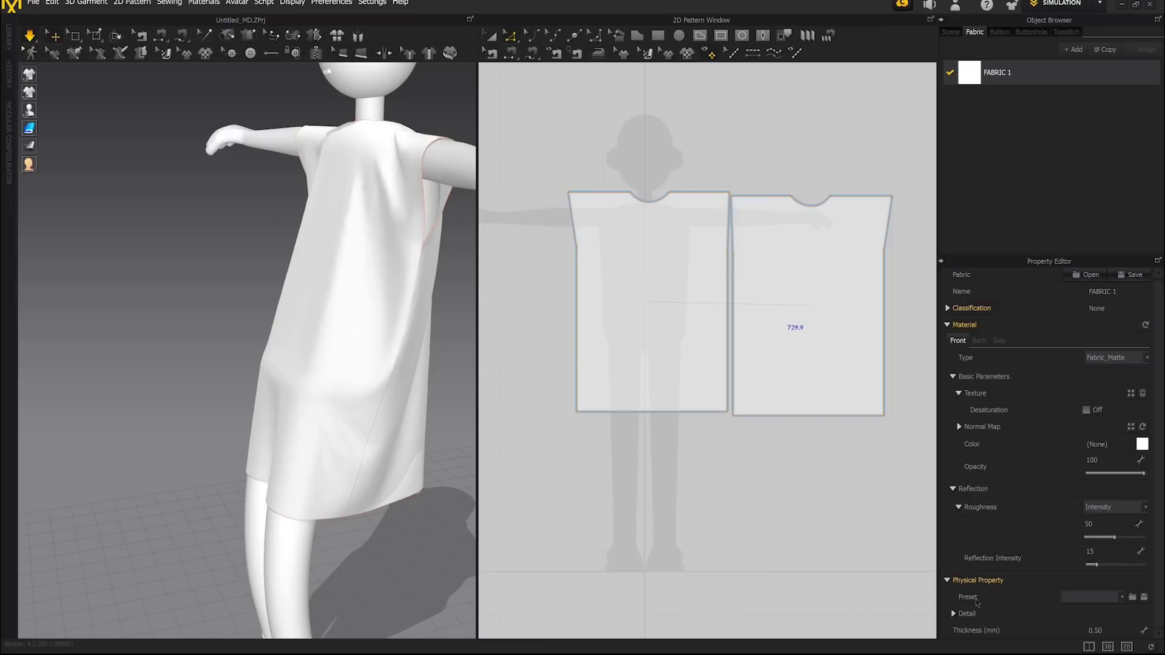
pyautogui.click(953, 614)
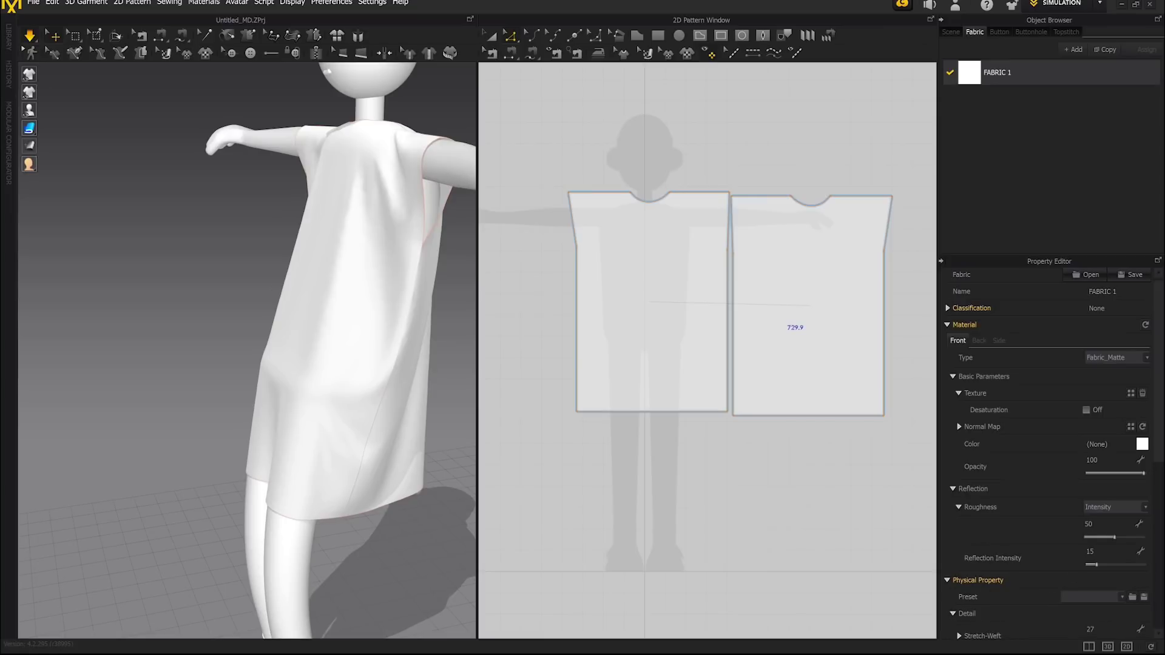
pyautogui.click(1156, 539)
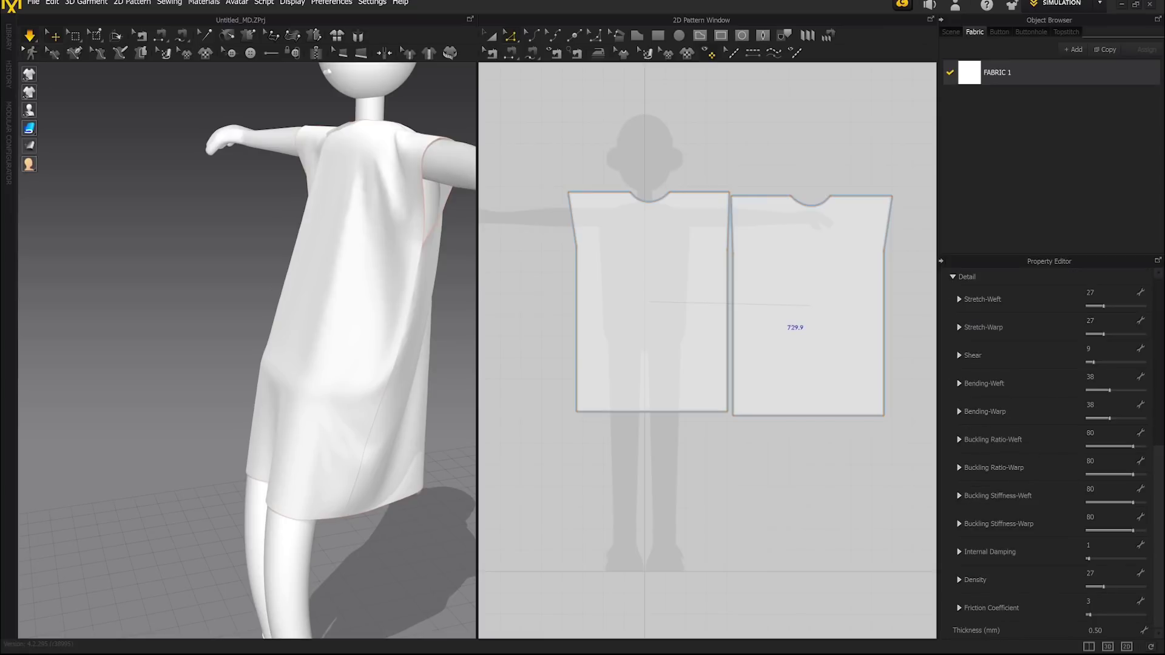
pyautogui.moveTo(1159, 487); pyautogui.dragTo(1158, 452)
pyautogui.scroll(-1, 1161, 485)
pyautogui.scroll(1, 1160, 504)
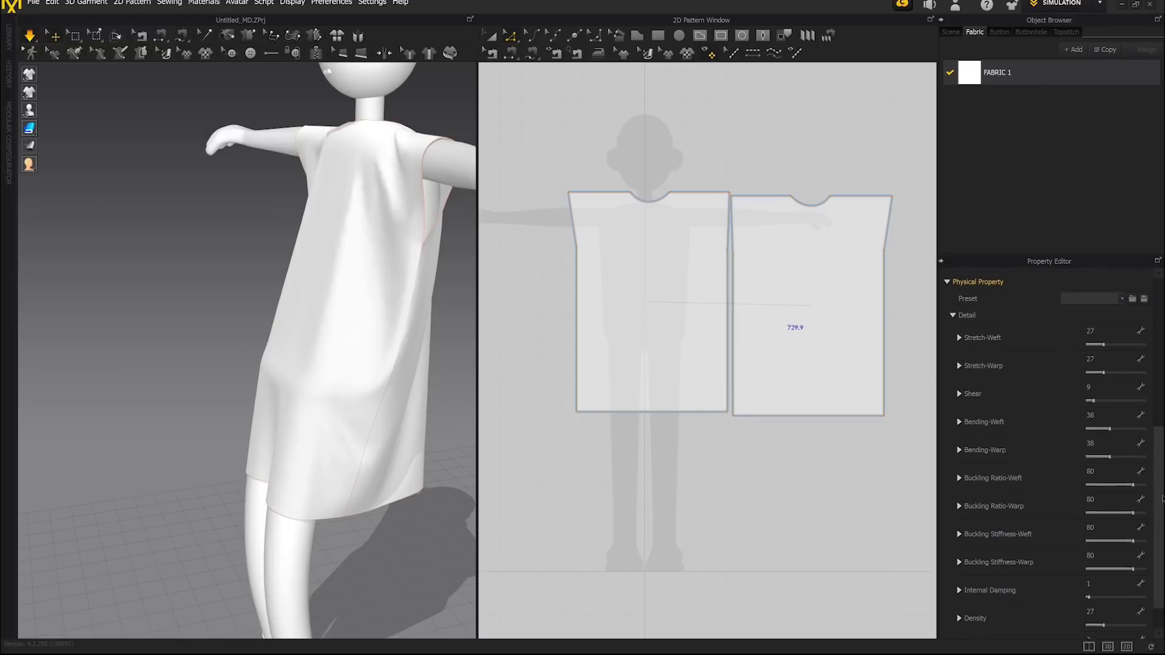
pyautogui.click(1104, 410)
pyautogui.click(1114, 353)
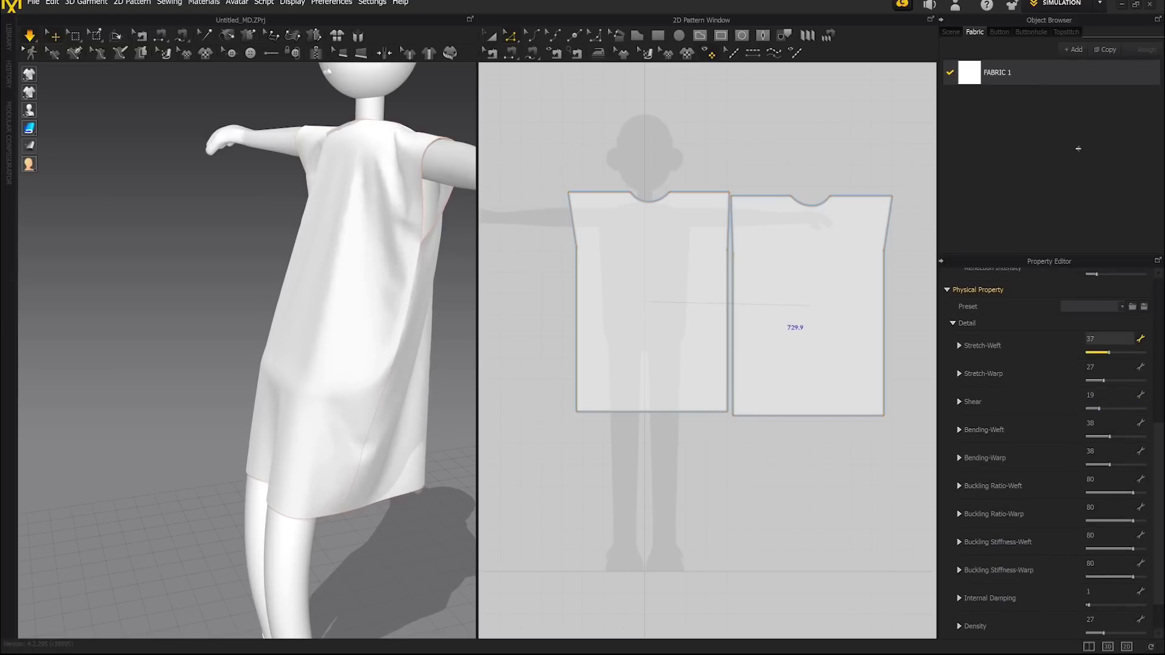
# Step: Switch to the Animation workspace and widen the 3D view so the whole clothed avatar is in frame
pyautogui.click(1100, 4)
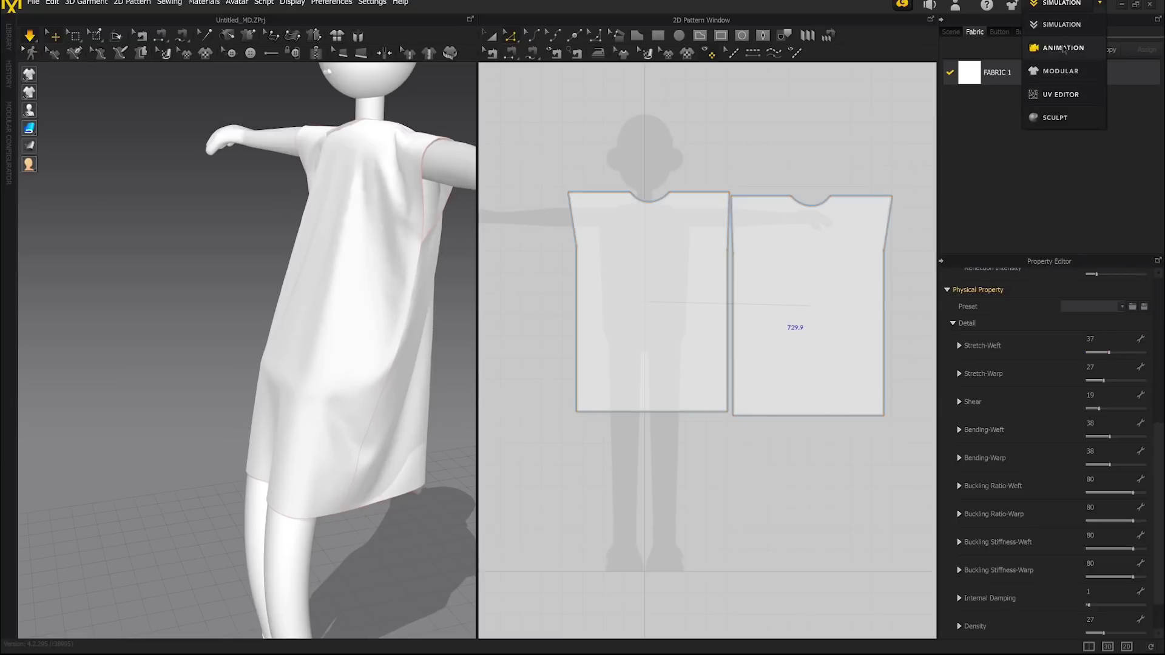
pyautogui.click(1064, 48)
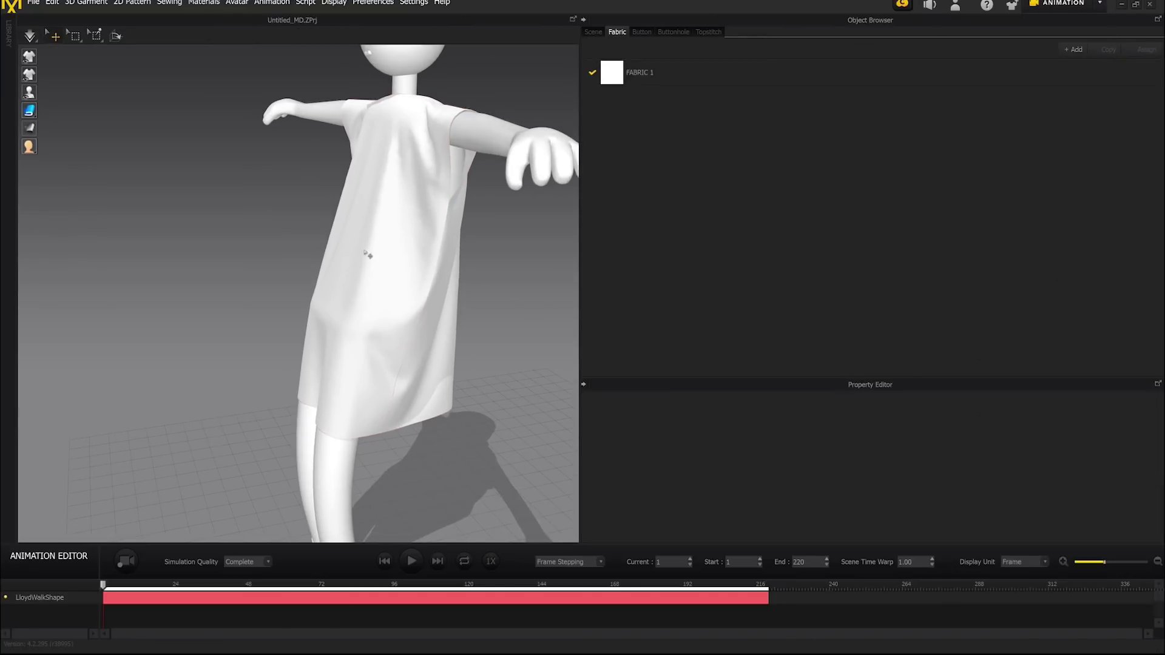
pyautogui.scroll(-2, 394, 208)
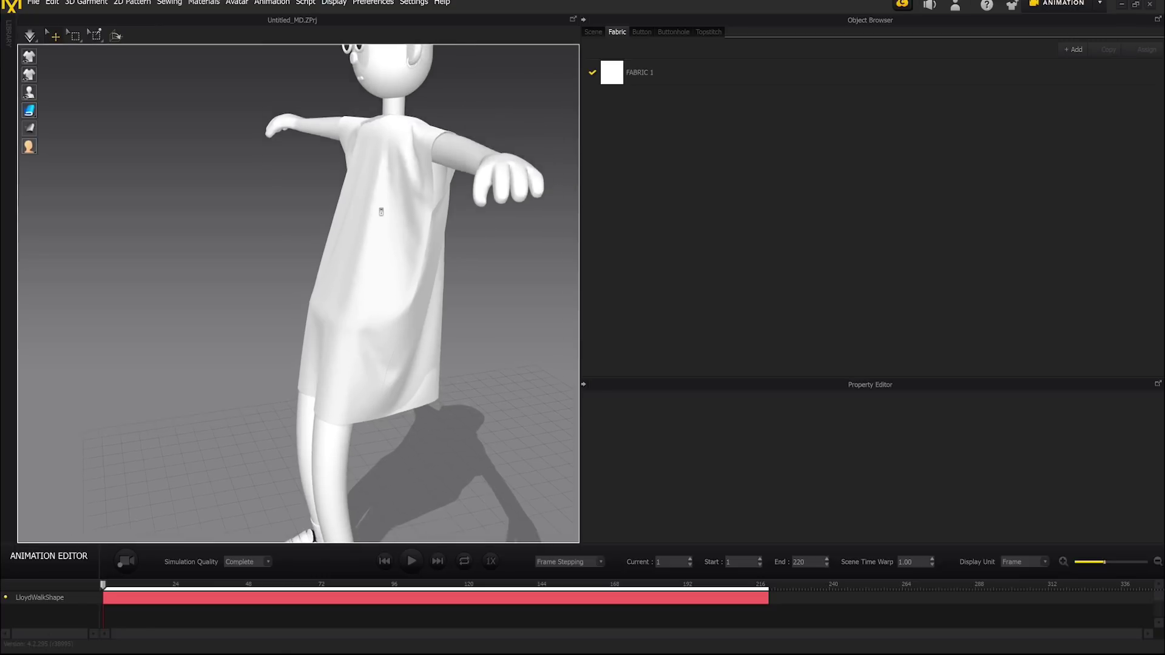
pyautogui.moveTo(381, 210); pyautogui.dragTo(430, 218, button='right')
pyautogui.scroll(-2, 355, 207)
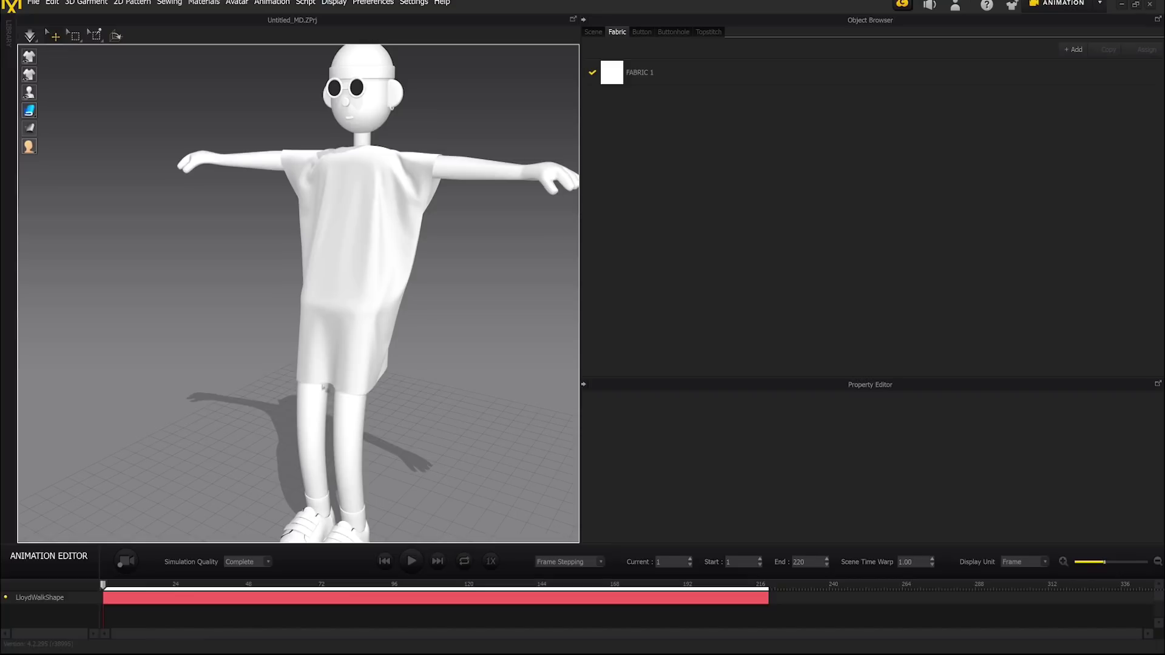
pyautogui.moveTo(581, 289); pyautogui.dragTo(735, 288)
pyautogui.scroll(-1, 522, 283)
pyautogui.moveTo(460, 315); pyautogui.dragTo(456, 304, button='middle')
# Step: Record the garment simulation over the LloydWalkShape animation through frame 220, and play the recording back from the start
pyautogui.click(125, 562)
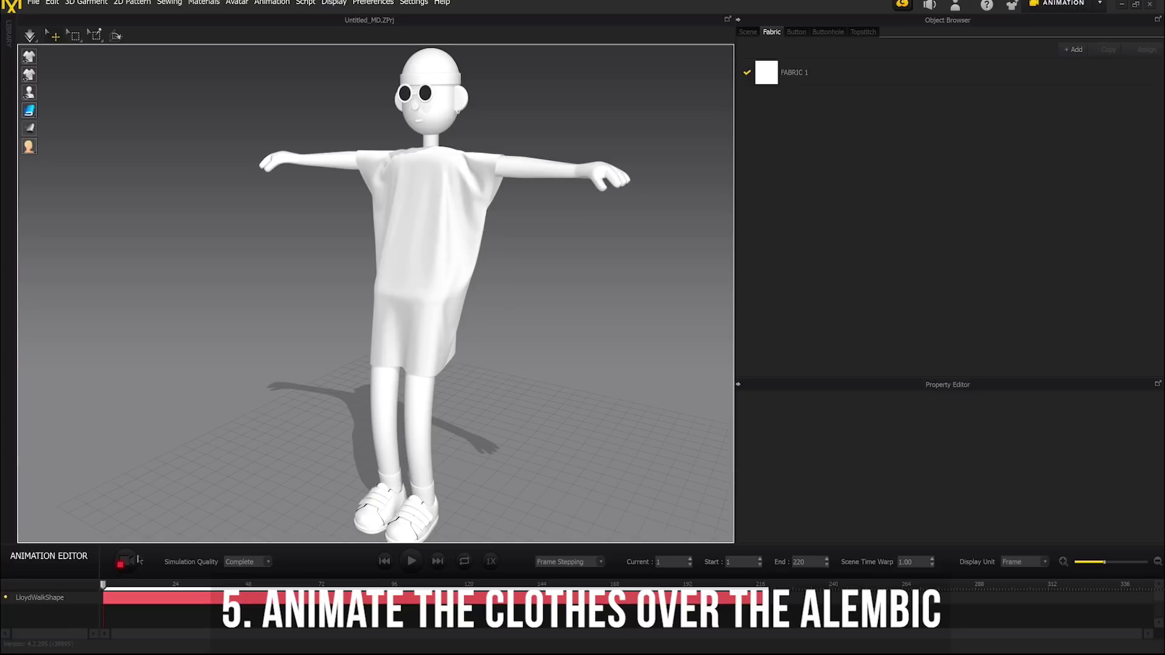
pyautogui.click(123, 564)
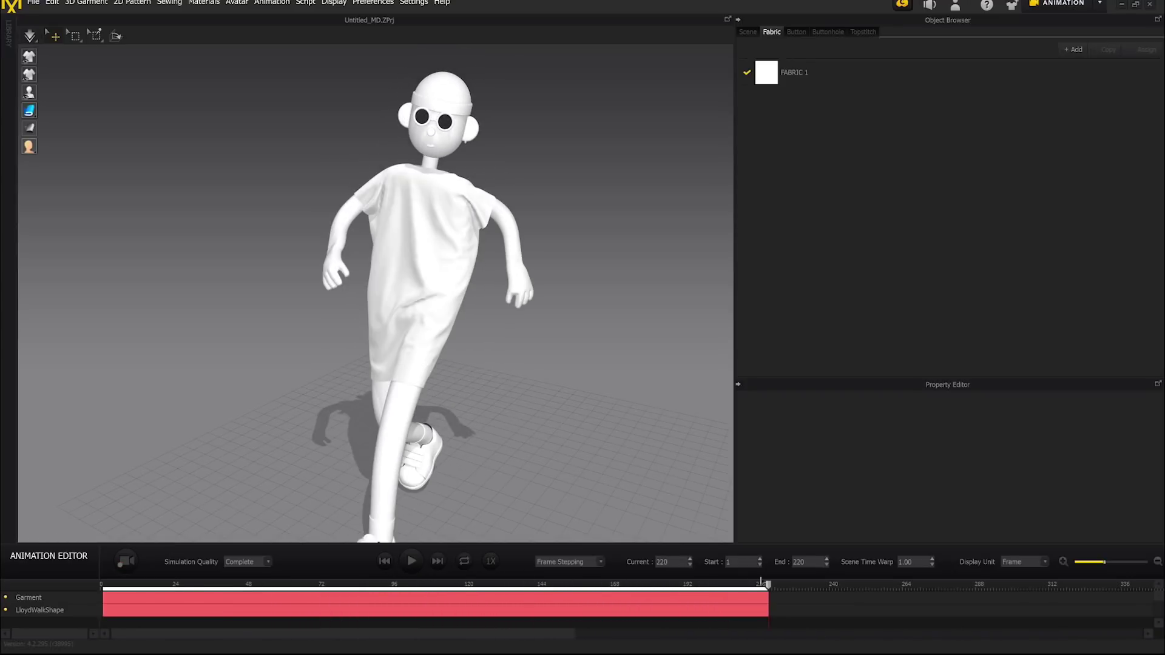
pyautogui.moveTo(767, 585); pyautogui.dragTo(669, 588)
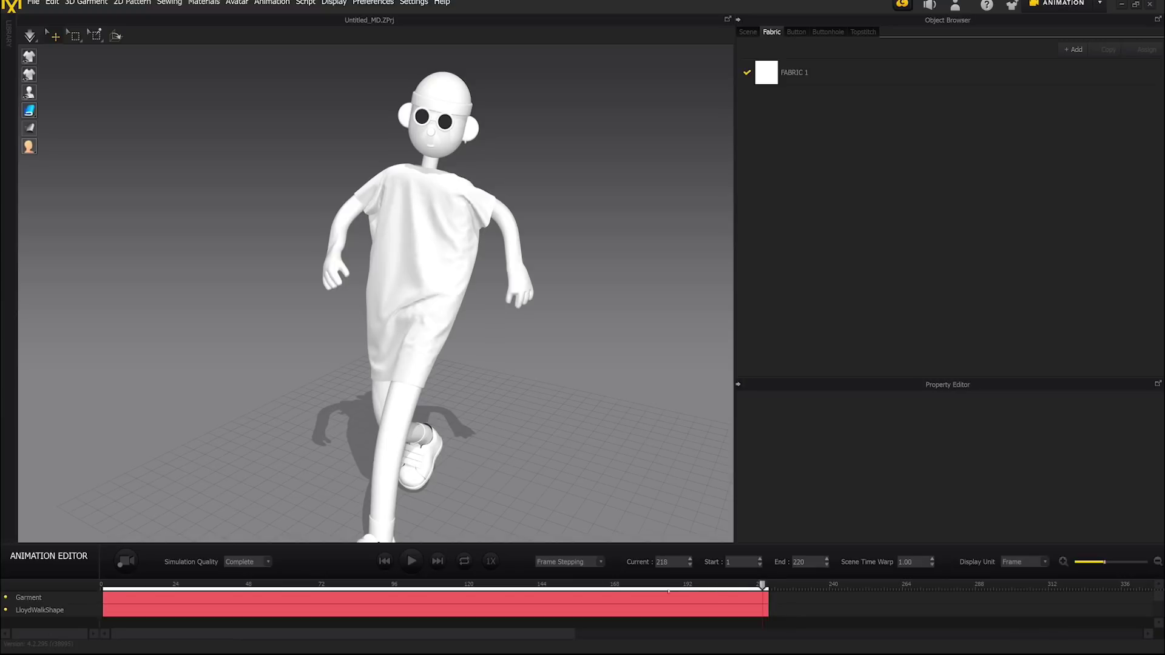
pyautogui.click(106, 585)
pyautogui.click(411, 562)
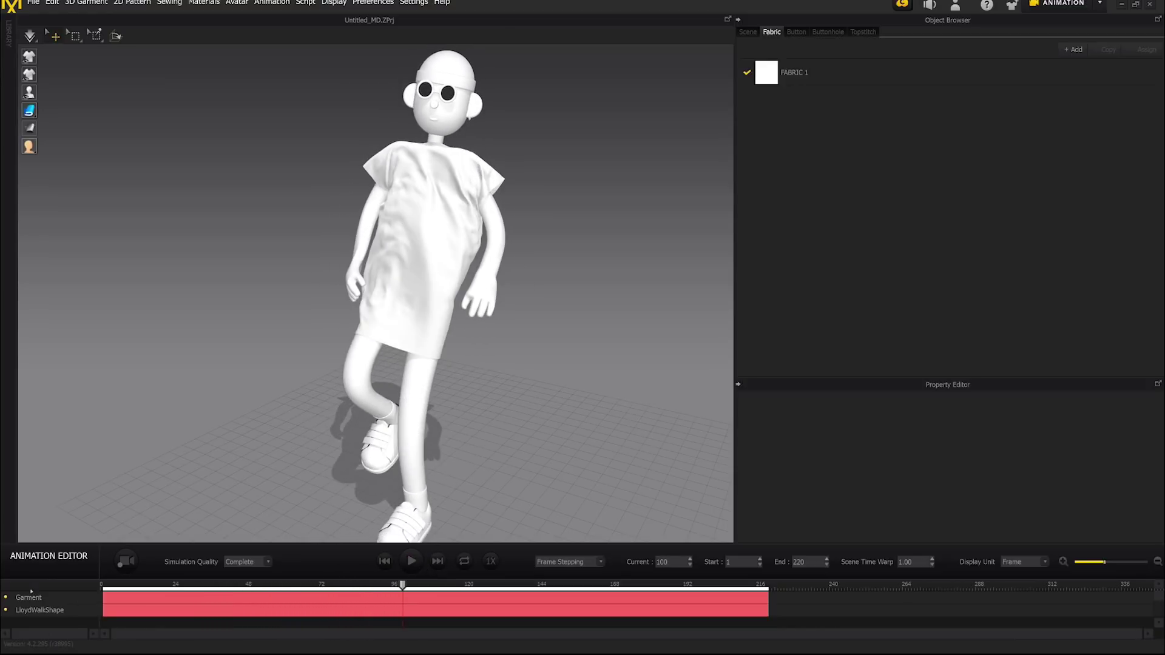
# Step: Start an Alembic (HDF5) export of the recorded garment, saving it as LloydTshirt in the alembic folder
pyautogui.click(40, 611)
pyautogui.click(25, 598)
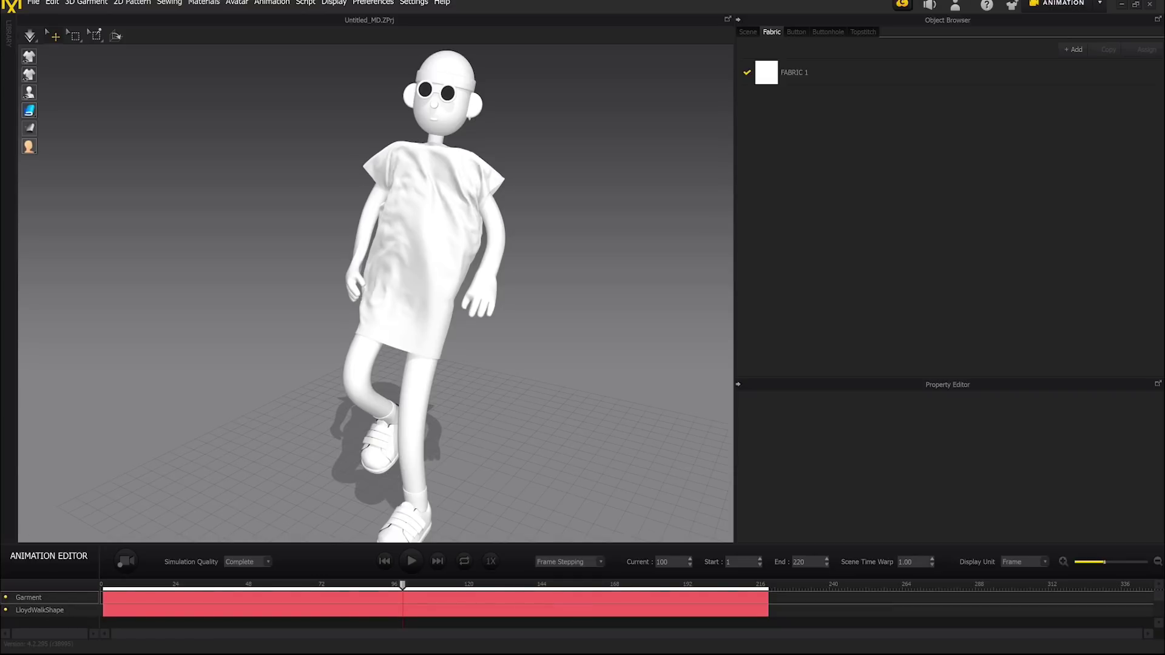
pyautogui.click(33, 5)
pyautogui.moveTo(68, 155)
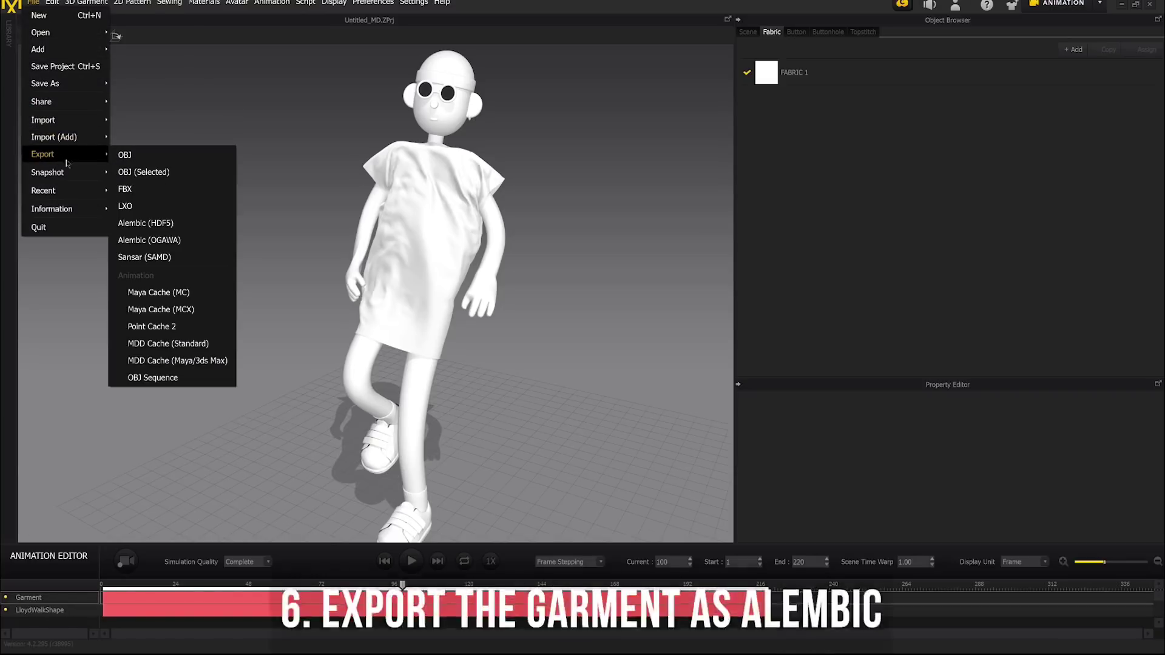
pyautogui.click(175, 225)
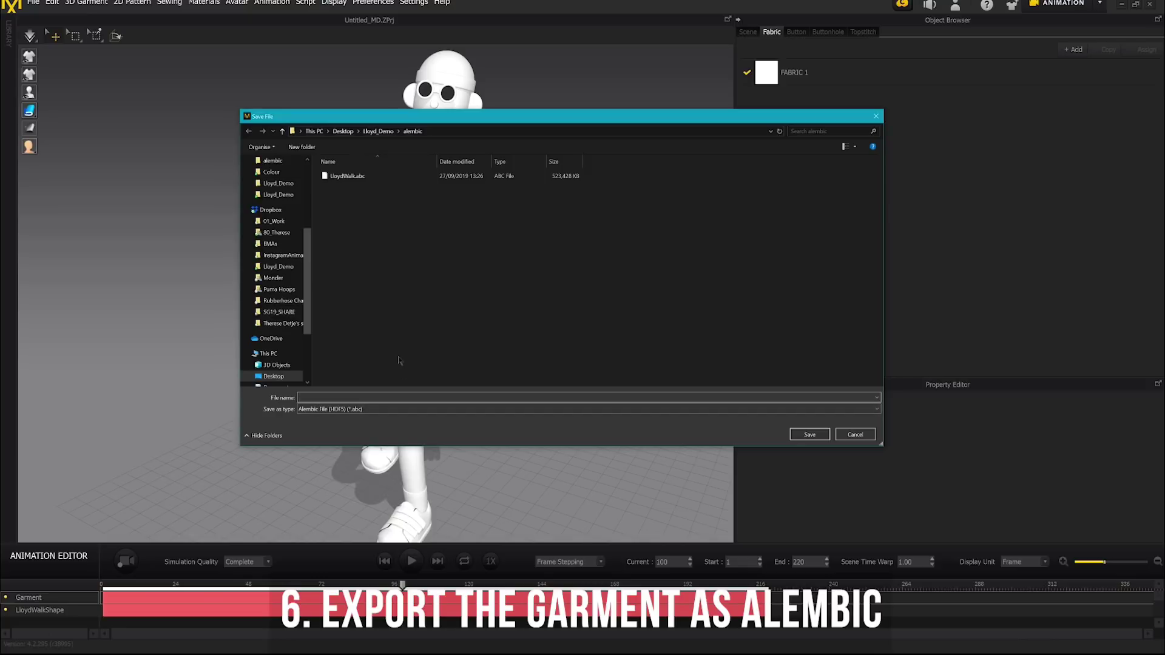
pyautogui.write('LloydTshirt')
pyautogui.press('Return')
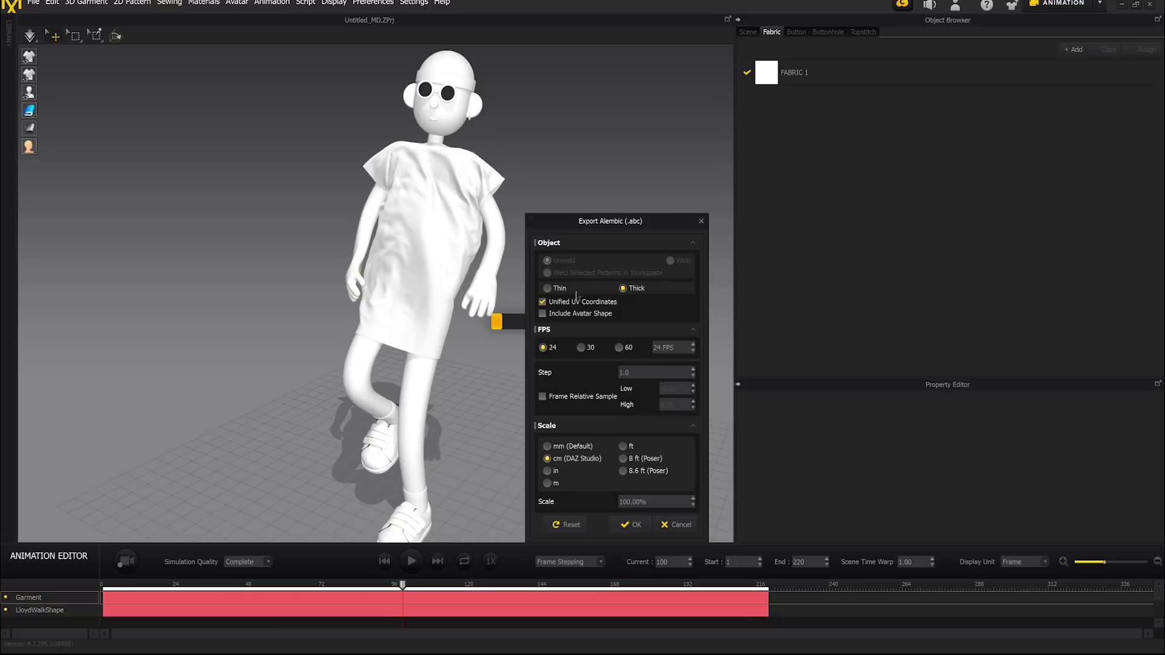
# Step: Set the Alembic export's garment thickness to Thin and run the export at 24 FPS in cm scale
pyautogui.click(557, 290)
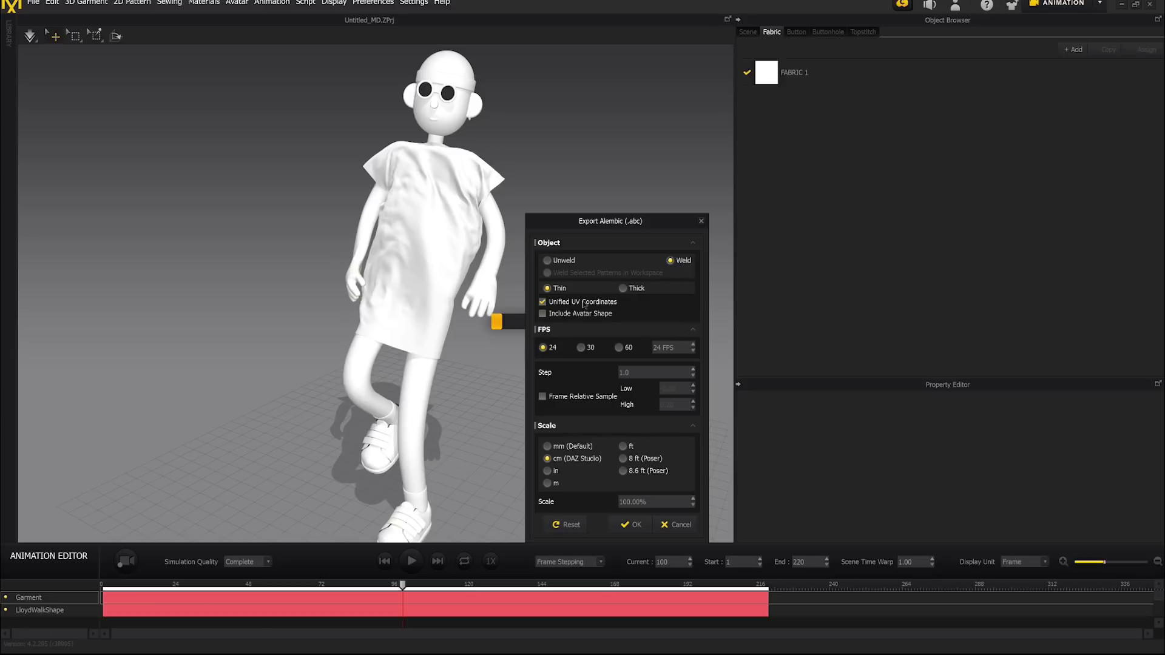
pyautogui.moveTo(625, 224); pyautogui.dragTo(642, 103)
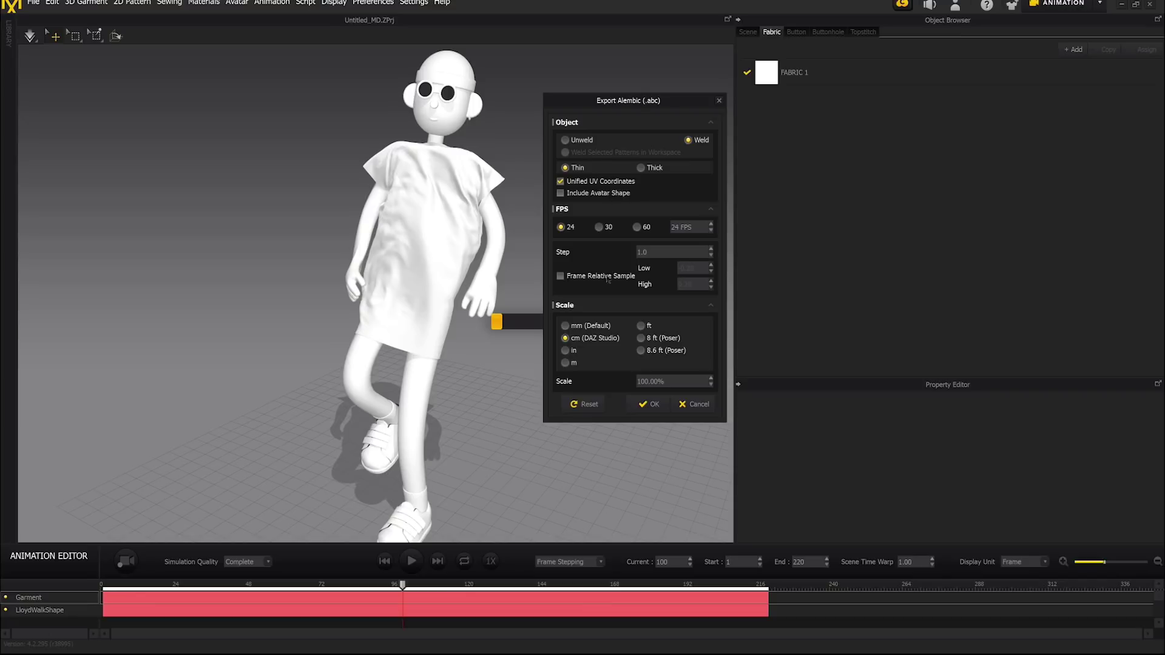
pyautogui.click(648, 404)
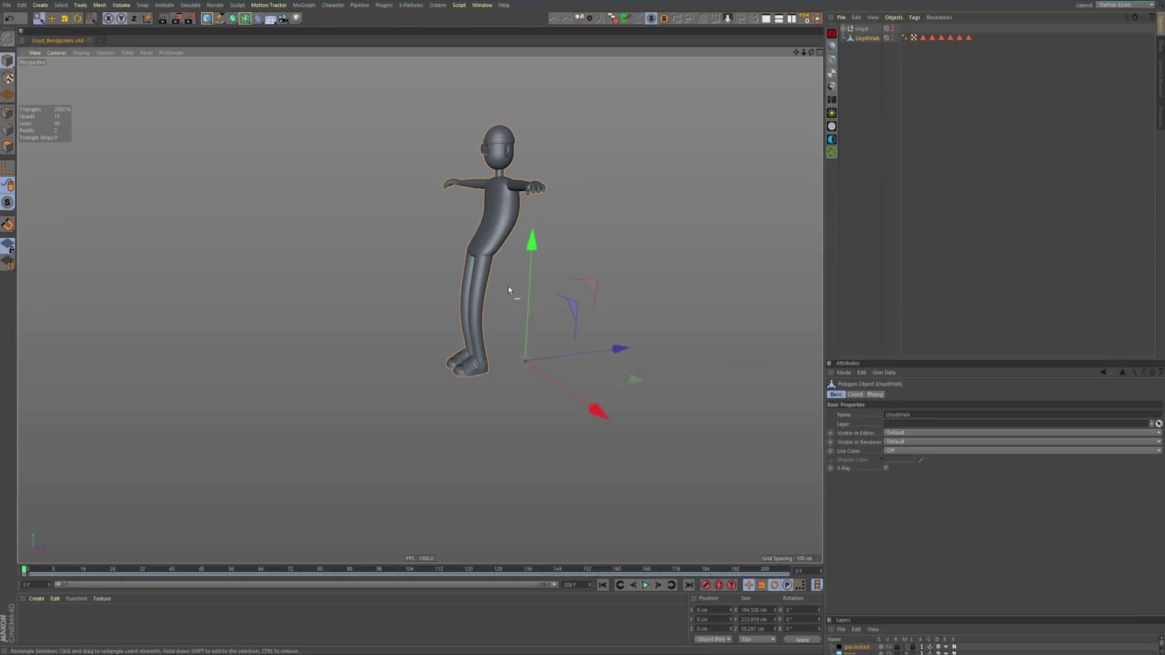
# Step: Switch to Cinema 4D and open LloydTshirt.abc from the alembic folder with the default Alembic import settings
pyautogui.keyDown('alt'); pyautogui.moveTo(510, 284); pyautogui.dragTo(600, 285); pyautogui.keyUp('alt')
pyautogui.click(7, 5)
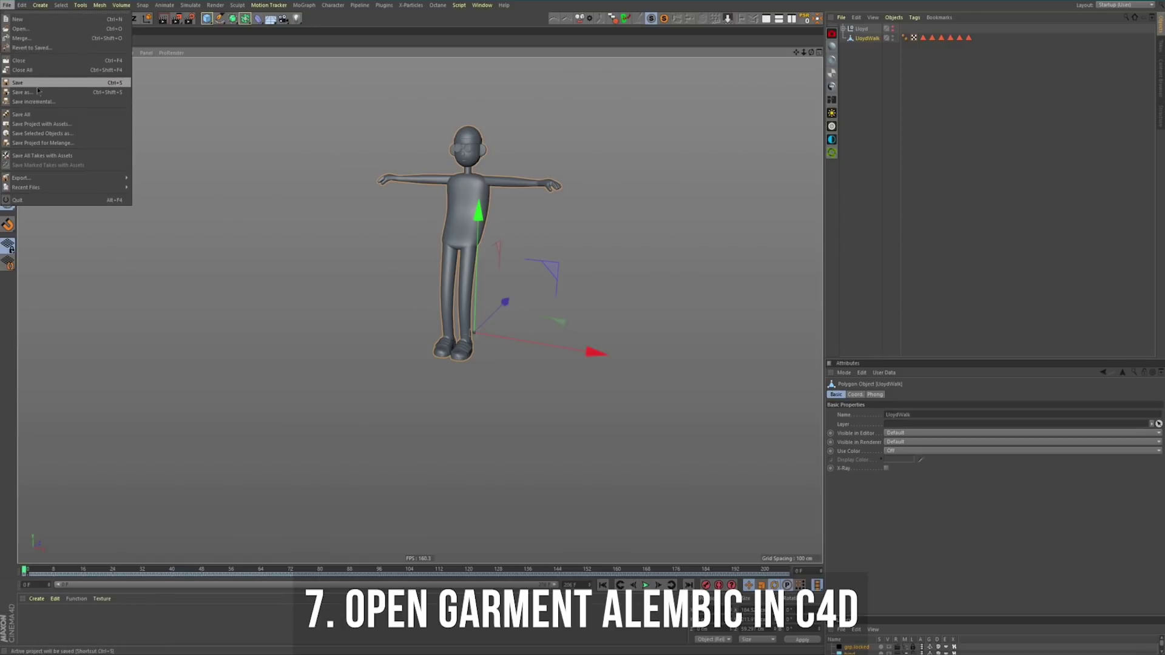
pyautogui.click(33, 30)
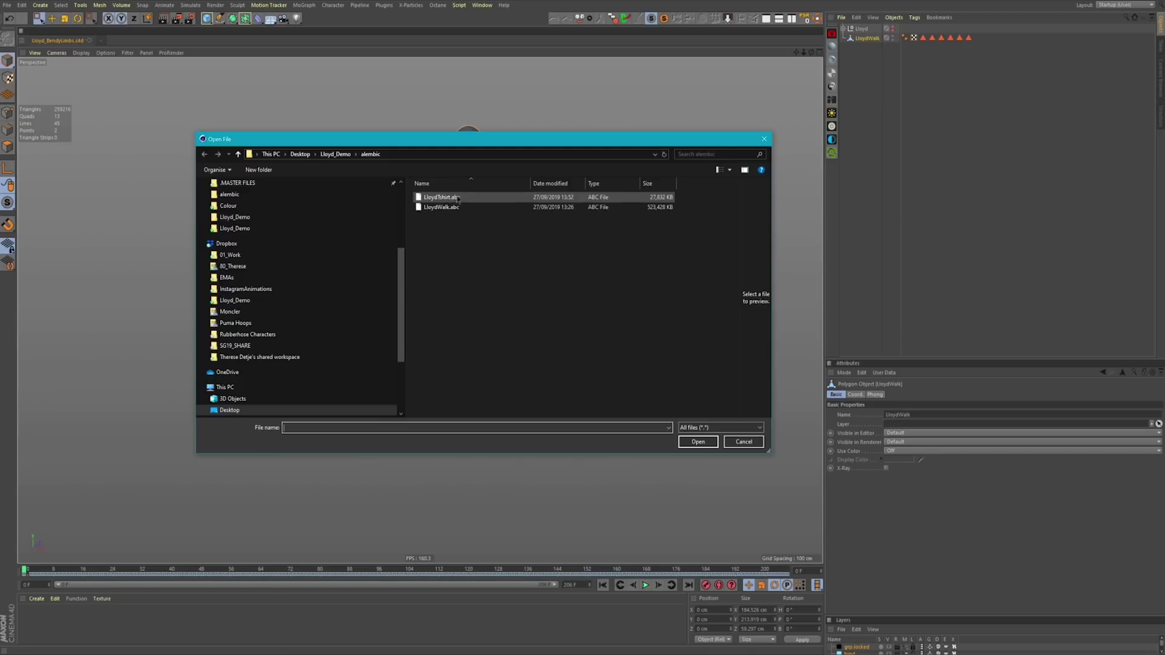
pyautogui.click(460, 199)
pyautogui.click(685, 444)
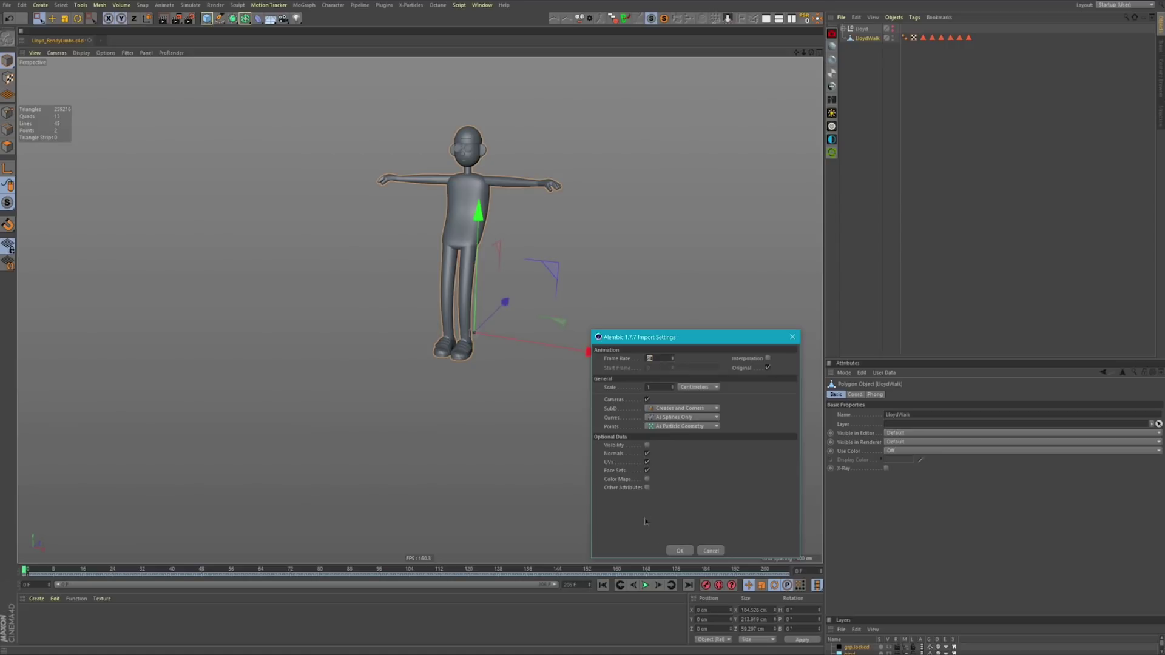
pyautogui.click(681, 550)
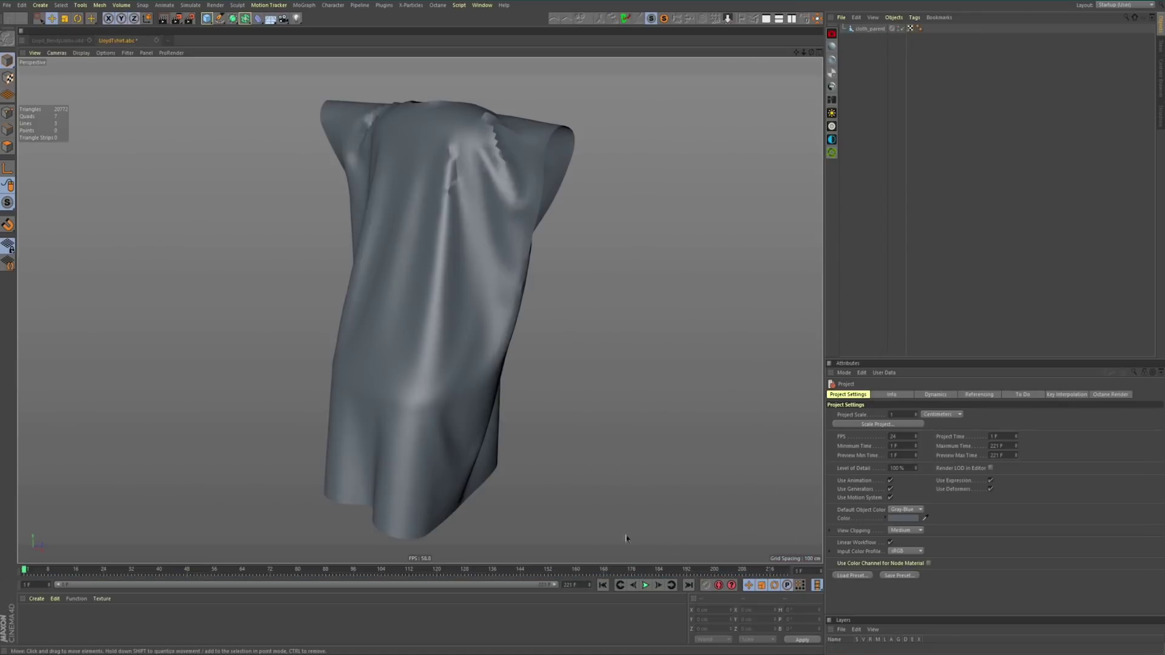
# Step: Play the imported garment animation briefly, stop it and return to the first frame
pyautogui.scroll(-3, 546, 355)
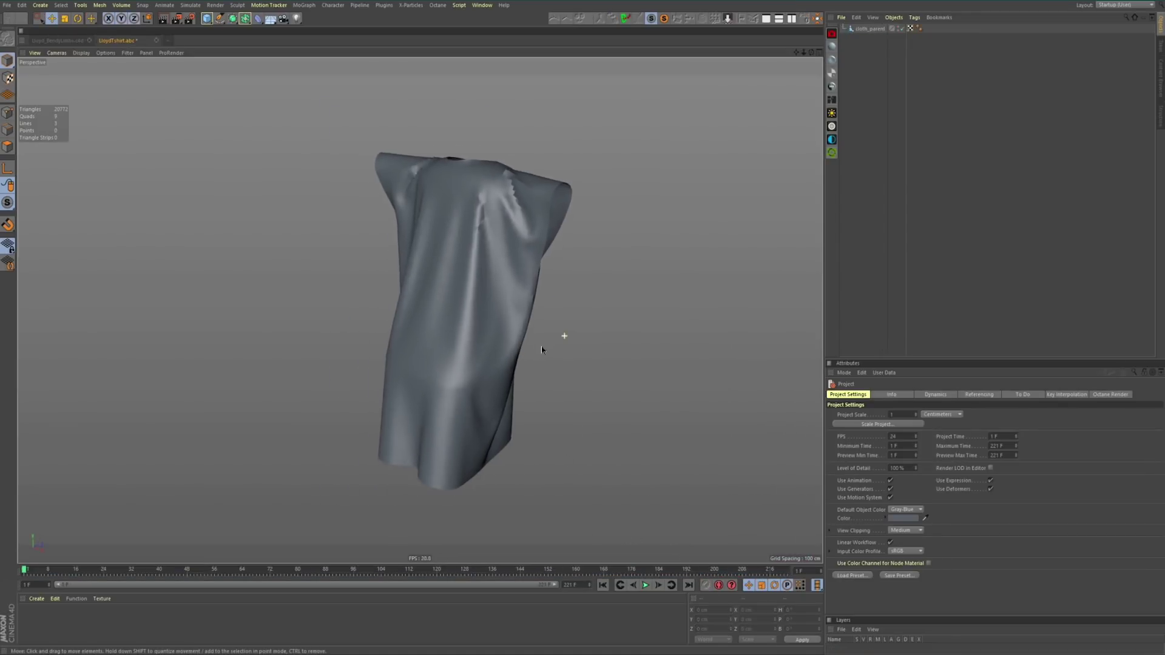
pyautogui.click(646, 586)
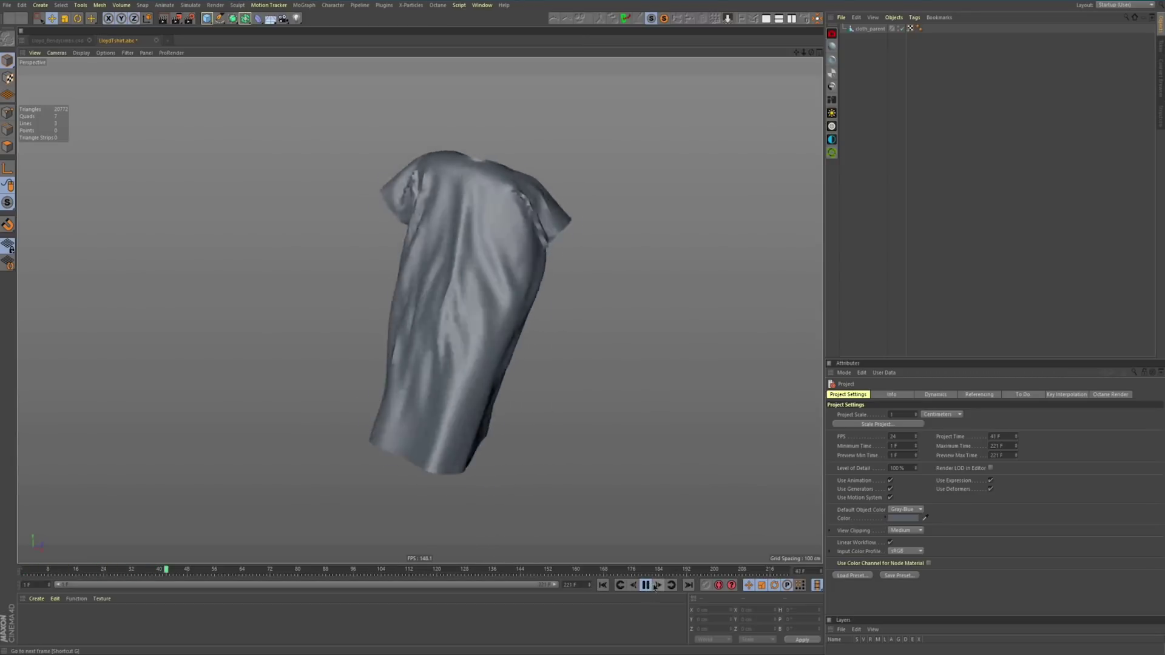
pyautogui.click(646, 586)
pyautogui.click(603, 586)
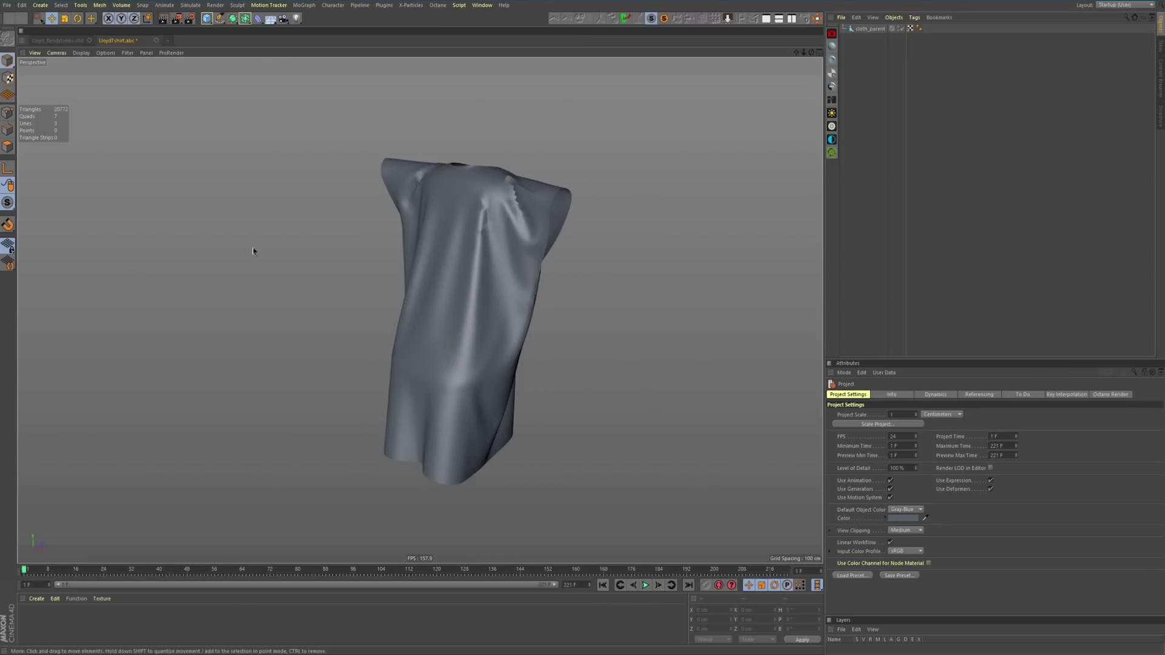
# Step: Copy the LloydWalk object from the character scene into the LloydTshirt scene and return the timeline to its start
pyautogui.click(56, 40)
pyautogui.click(879, 39)
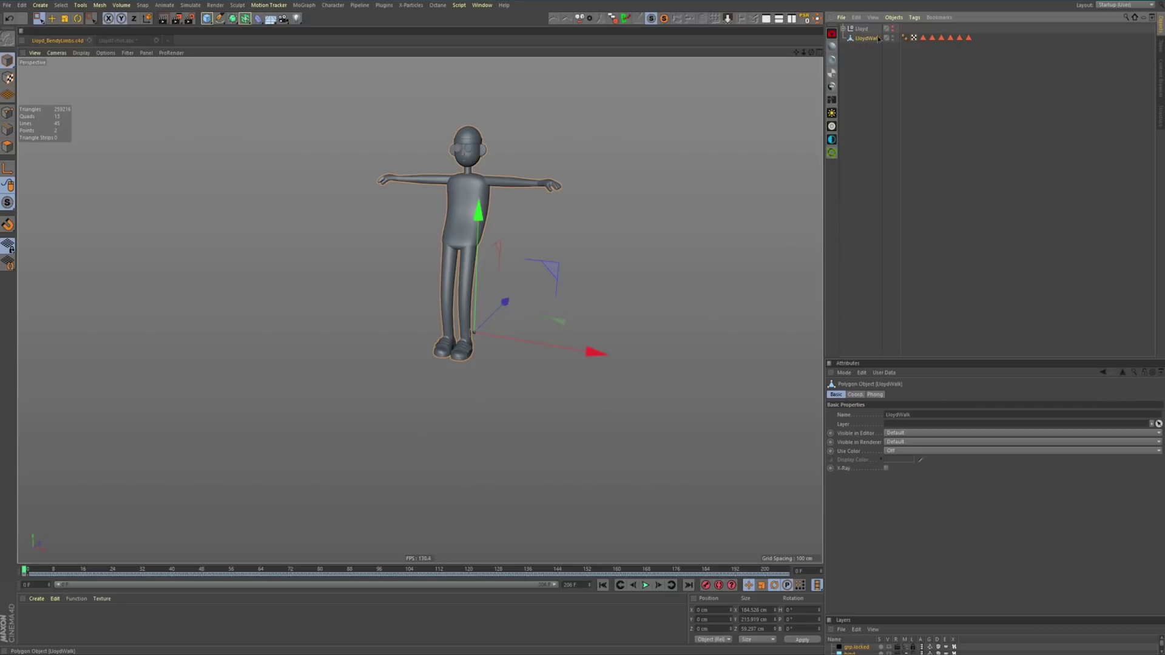
pyautogui.click(130, 41)
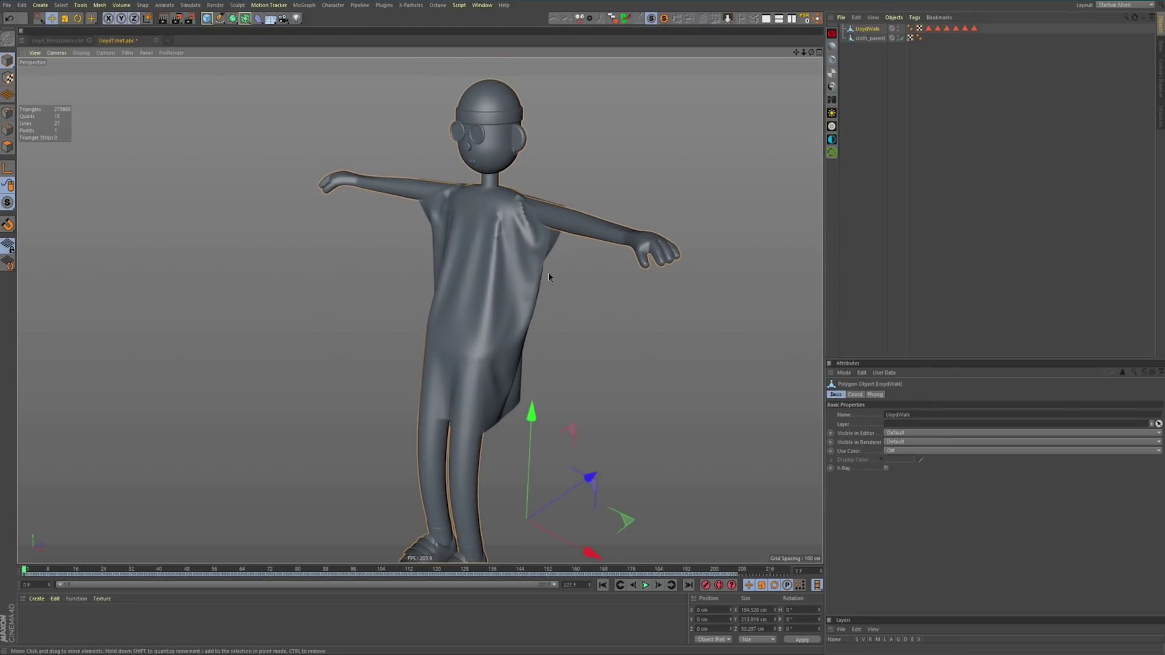
pyautogui.scroll(-1, 541, 239)
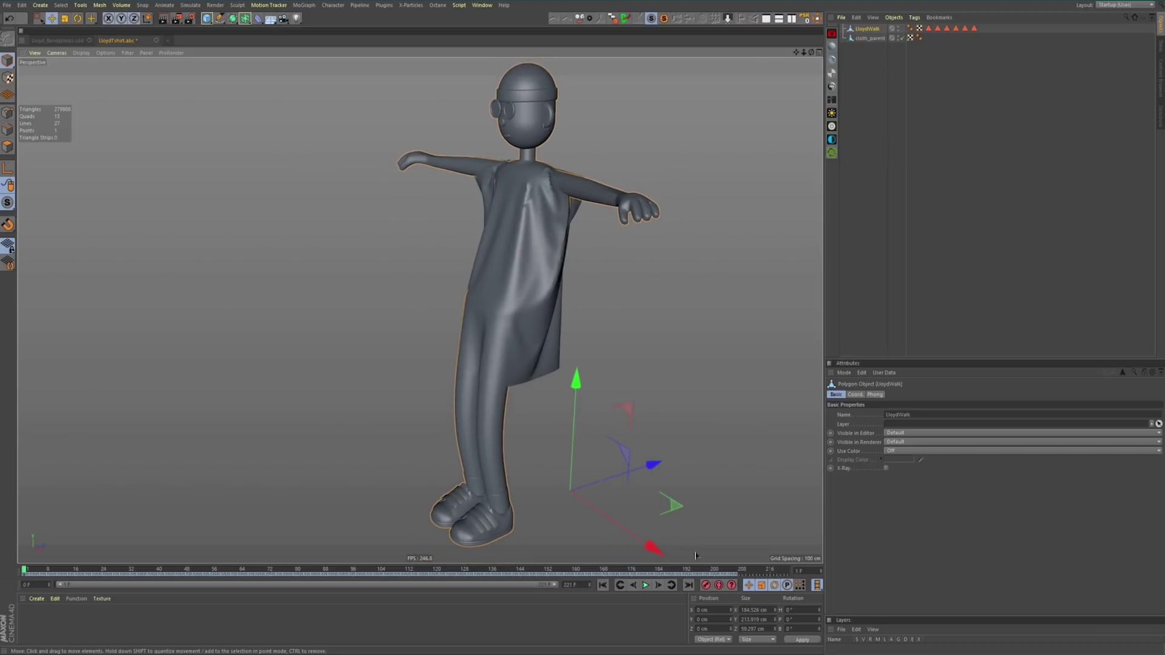
pyautogui.click(604, 585)
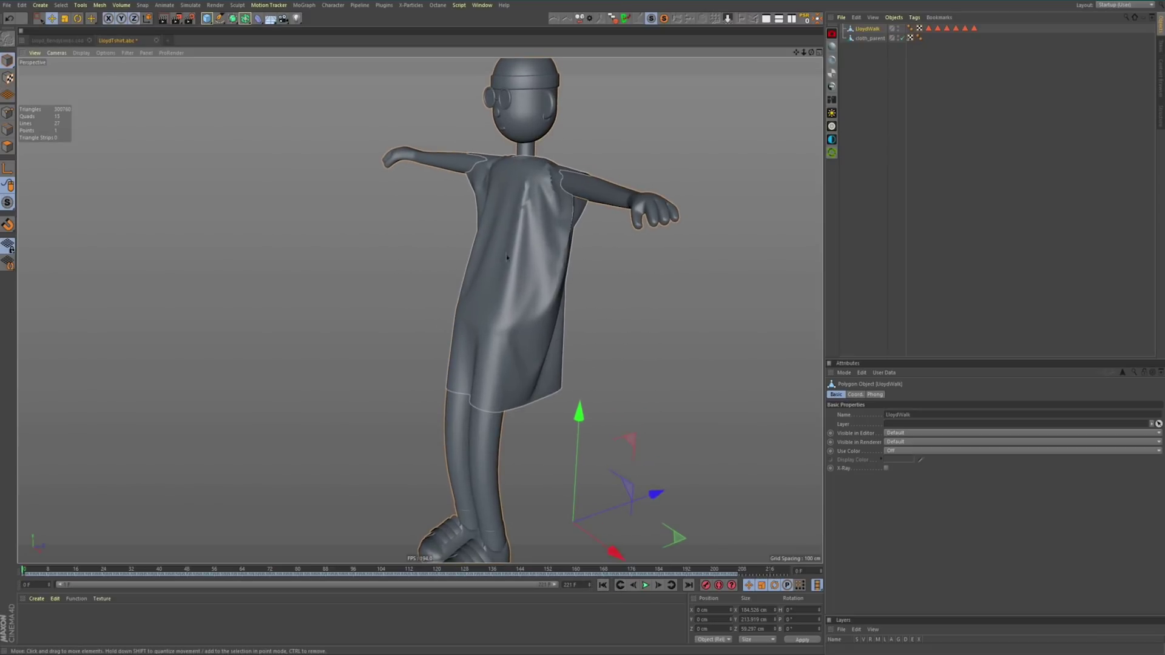
# Step: Create a new default material and apply it to the garment object cloth_parent
pyautogui.doubleClick(35, 622)
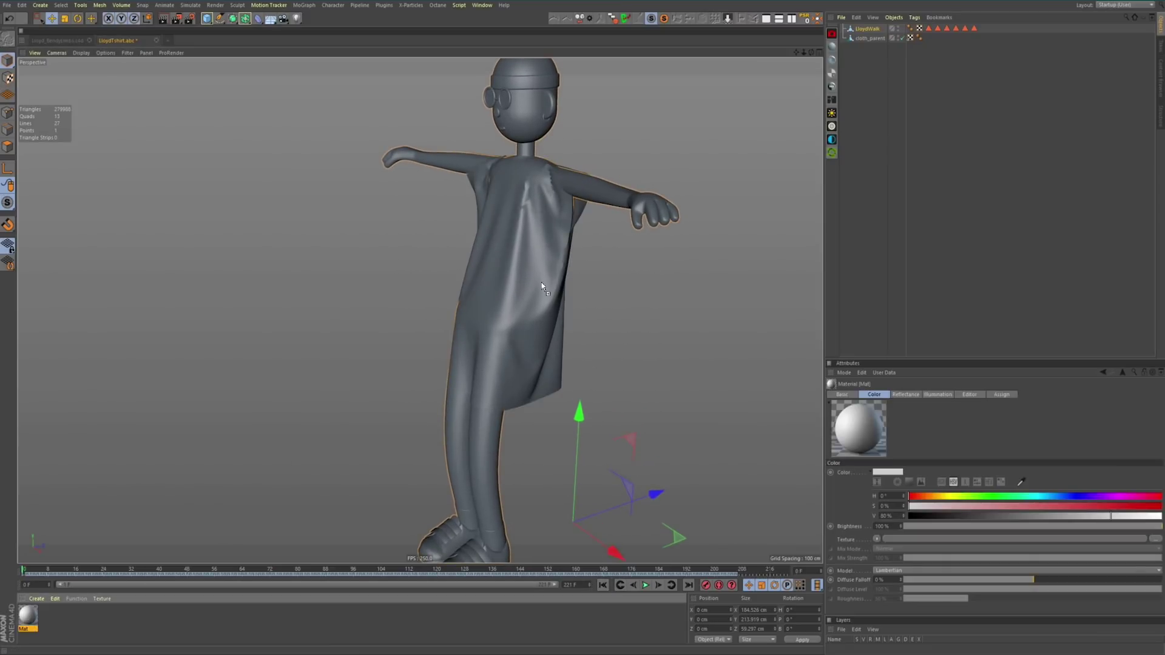
pyautogui.moveTo(541, 286); pyautogui.dragTo(536, 286)
pyautogui.scroll(1, 573, 175)
pyautogui.keyDown('alt'); pyautogui.moveTo(575, 175); pyautogui.dragTo(609, 178); pyautogui.keyUp('alt')
pyautogui.scroll(2, 598, 178)
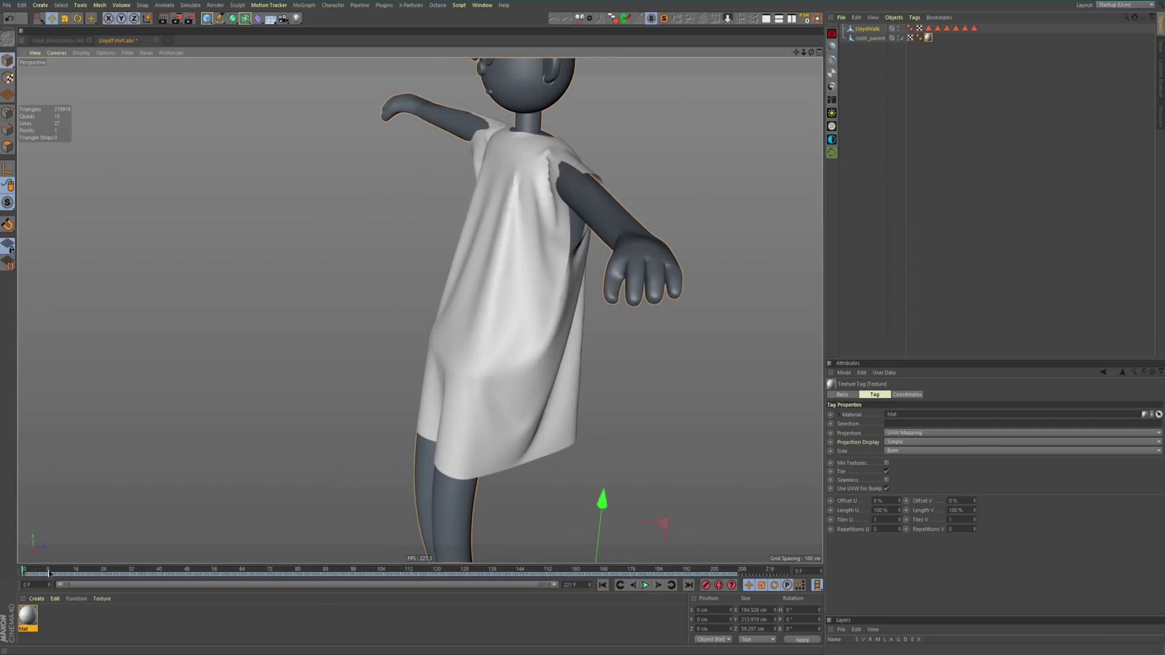
# Step: Play the combined walk and garment animation from the start, viewing it from the front, and stop playback
pyautogui.moveTo(47, 573); pyautogui.dragTo(2, 564)
pyautogui.click(645, 585)
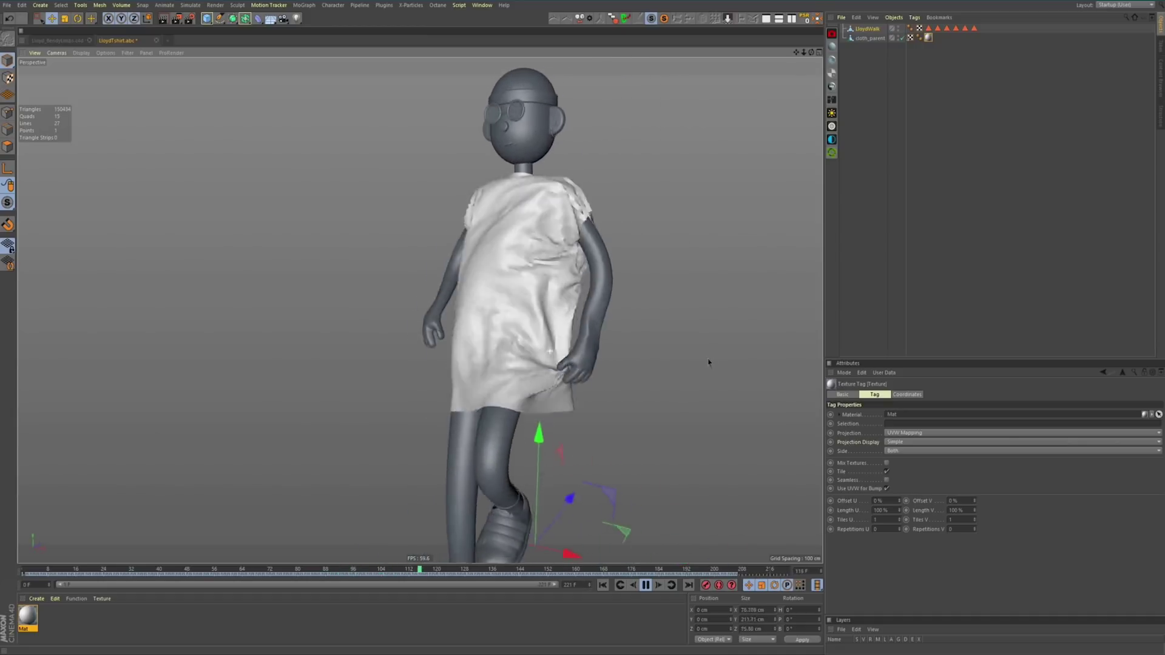
pyautogui.keyDown('alt'); pyautogui.moveTo(712, 363); pyautogui.dragTo(744, 366); pyautogui.keyUp('alt')
pyautogui.click(645, 585)
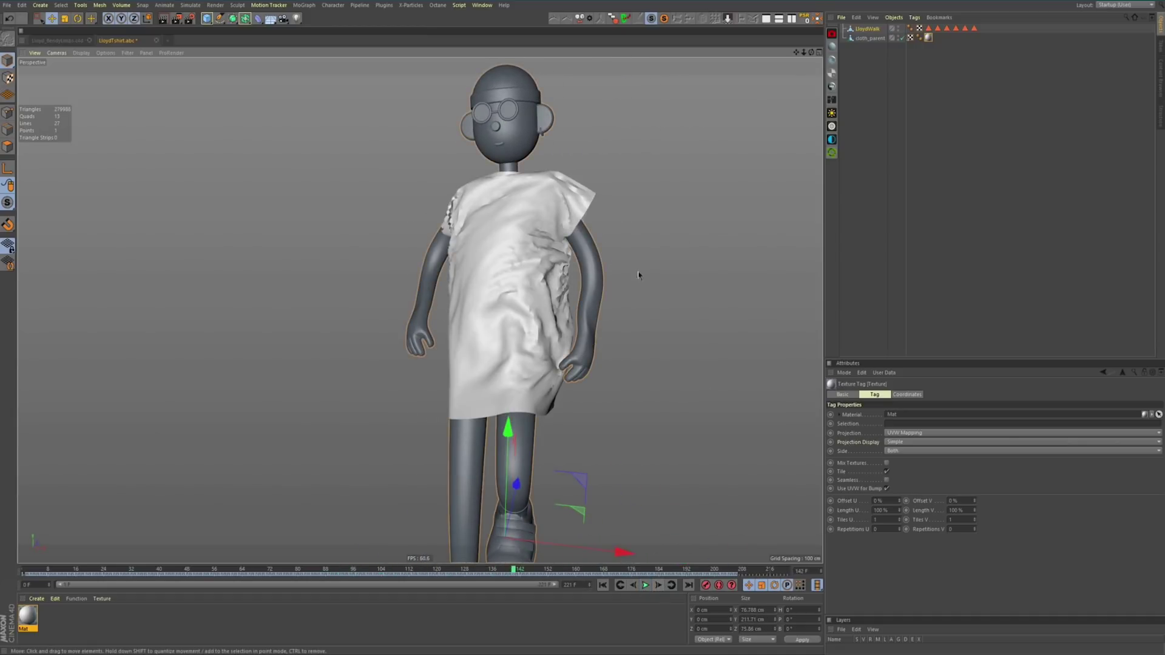
# Step: Add a Subdivision Surface and make the garment object cloth_parent its child
pyautogui.scroll(2, 467, 217)
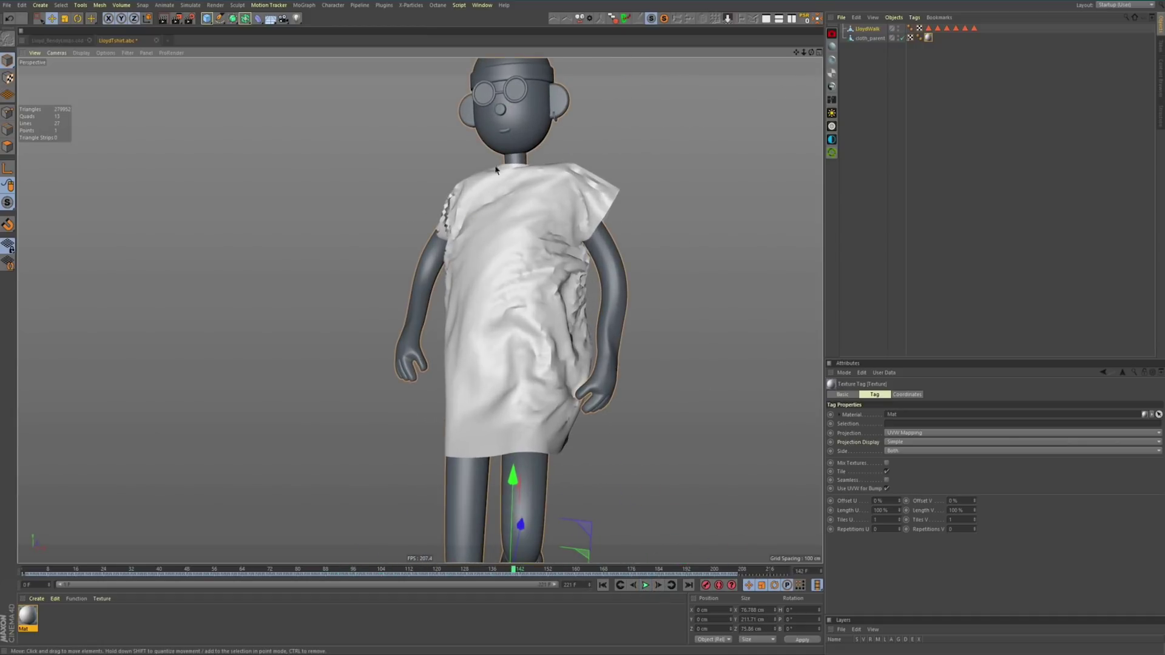
pyautogui.keyDown('alt'); pyautogui.moveTo(464, 167); pyautogui.dragTo(385, 104); pyautogui.keyUp('alt')
pyautogui.click(232, 18)
pyautogui.click(277, 33)
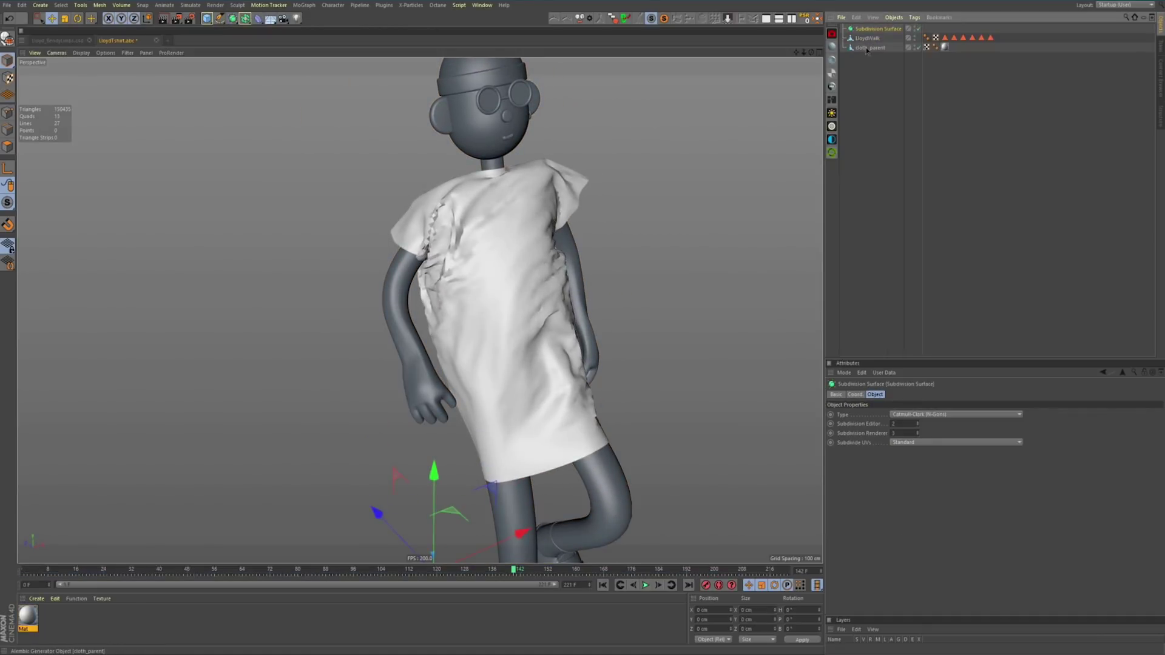
pyautogui.moveTo(866, 49); pyautogui.dragTo(877, 30)
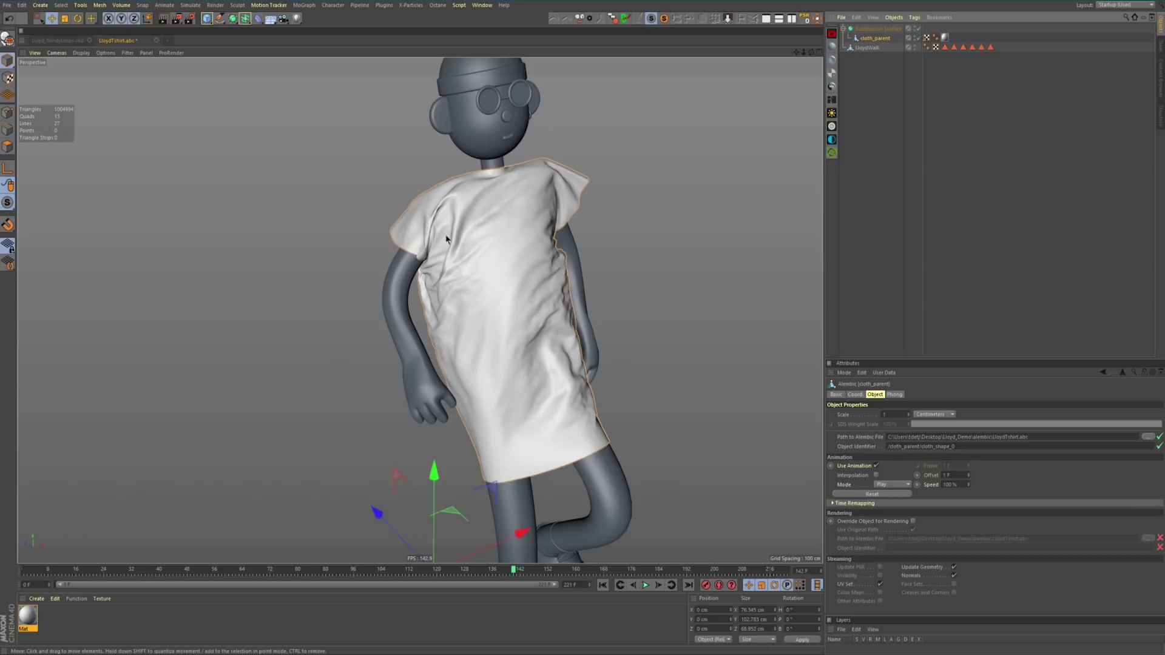
# Step: Add a Cloth Surface between the Subdivision Surface and cloth_parent so that it contains the garment
pyautogui.keyDown('alt'); pyautogui.moveTo(447, 240); pyautogui.dragTo(479, 231, button='right'); pyautogui.keyUp('alt')
pyautogui.keyDown('alt'); pyautogui.moveTo(479, 231); pyautogui.dragTo(446, 237); pyautogui.keyUp('alt')
pyautogui.keyDown('alt'); pyautogui.moveTo(446, 237); pyautogui.dragTo(465, 227, button='right'); pyautogui.keyUp('alt')
pyautogui.keyDown('alt'); pyautogui.moveTo(465, 228); pyautogui.dragTo(483, 223, button='middle'); pyautogui.keyUp('alt')
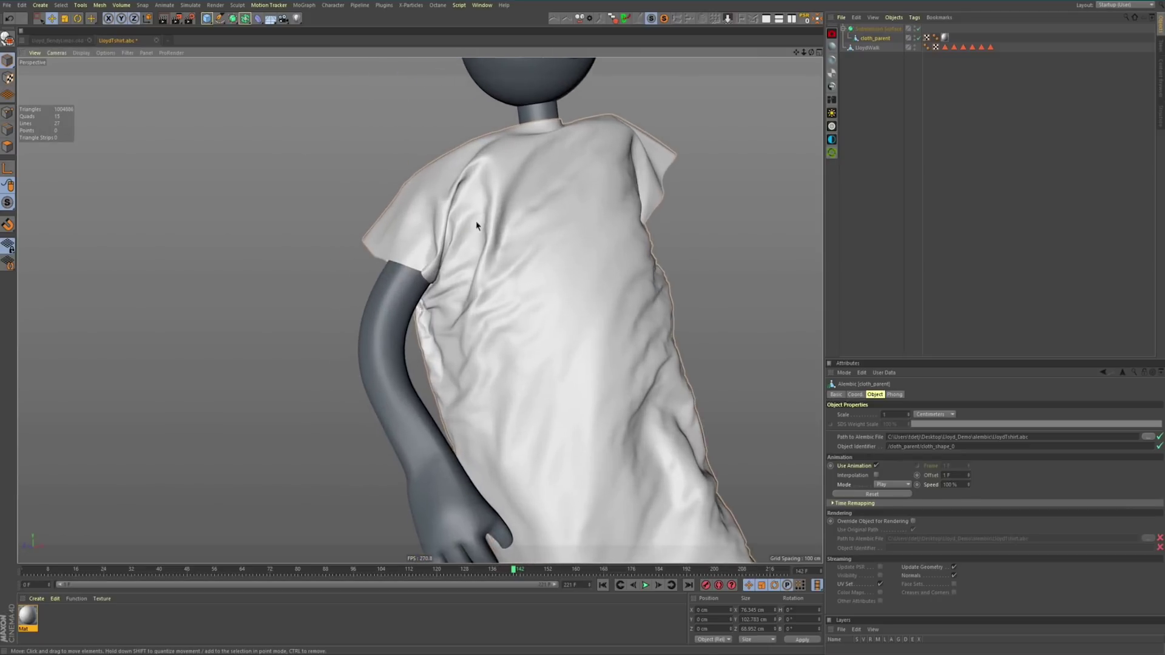
pyautogui.moveTo(482, 224)
pyautogui.keyDown('alt'); pyautogui.mouseDown()
pyautogui.moveTo(465, 242)
pyautogui.moveTo(679, 247)
pyautogui.moveTo(419, 312)
pyautogui.moveTo(548, 240)
pyautogui.moveTo(554, 216)
pyautogui.moveTo(504, 223)
pyautogui.mouseUp(); pyautogui.keyUp('alt')
pyautogui.click(879, 29)
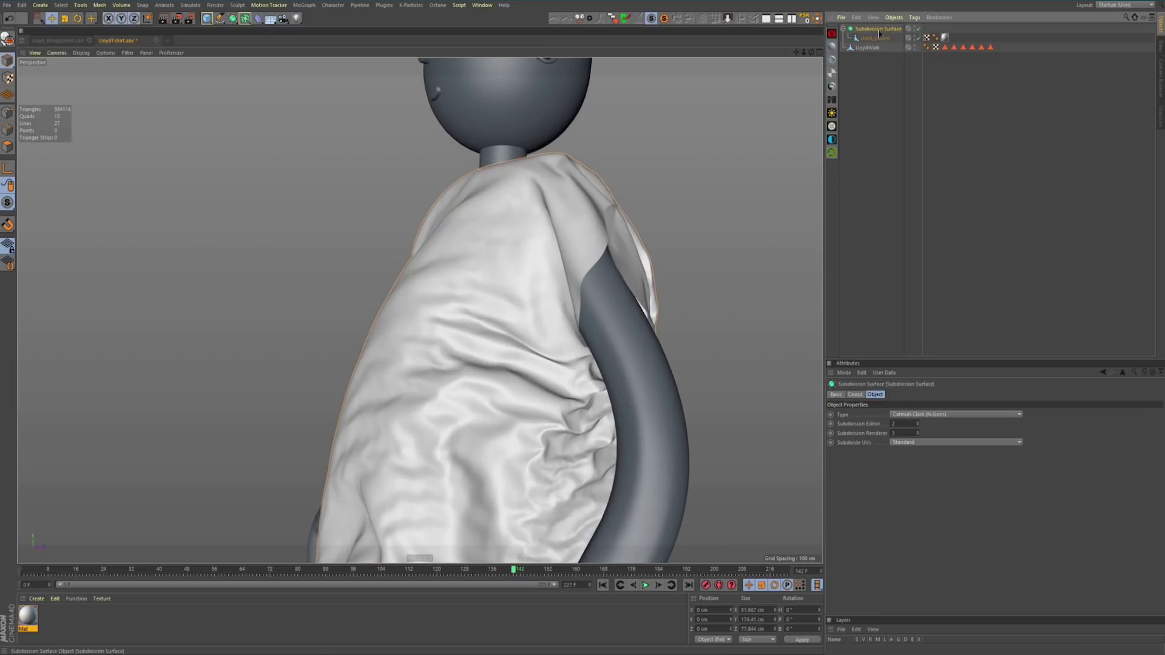
pyautogui.click(190, 5)
pyautogui.moveTo(206, 23)
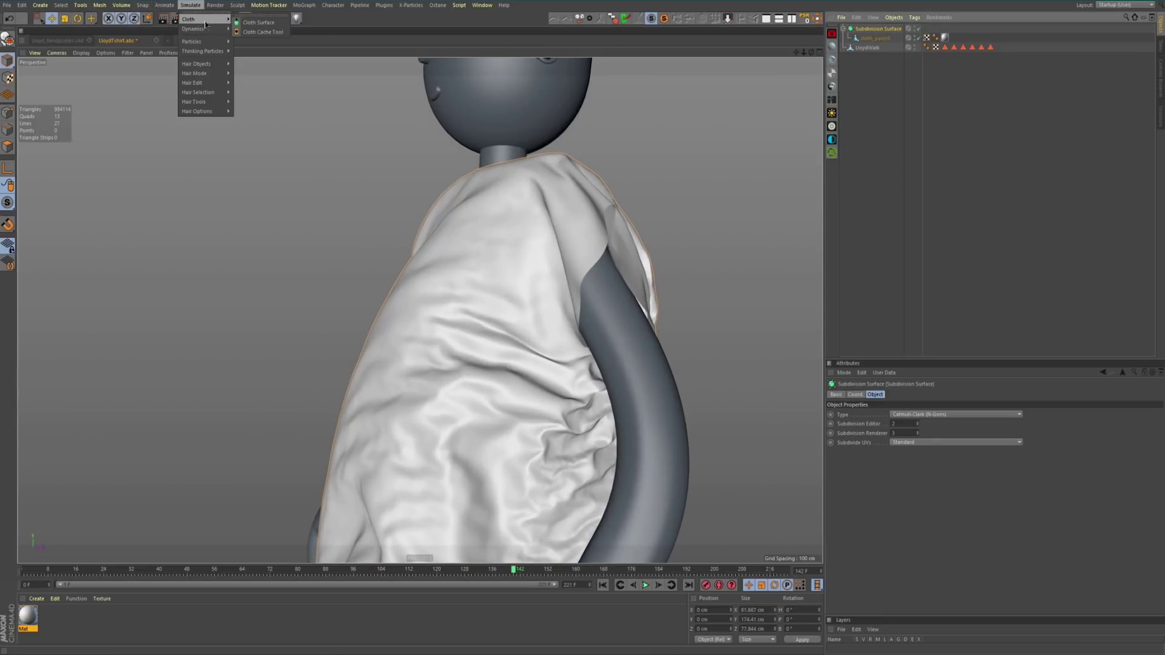
pyautogui.click(258, 22)
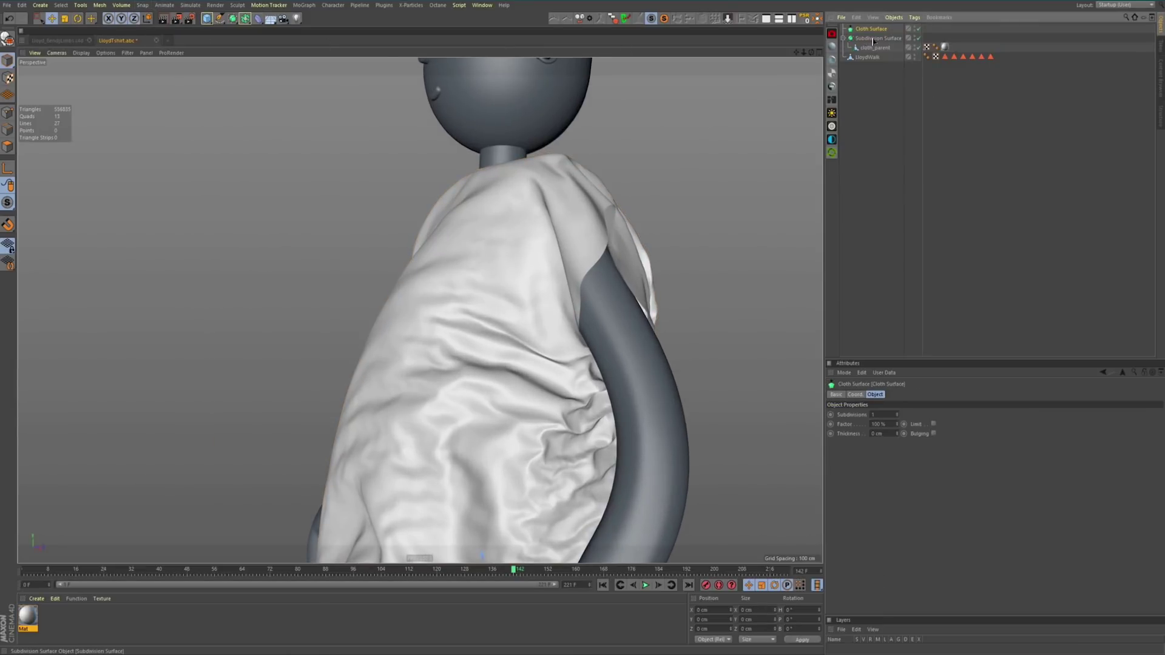
pyautogui.moveTo(871, 30); pyautogui.dragTo(876, 40)
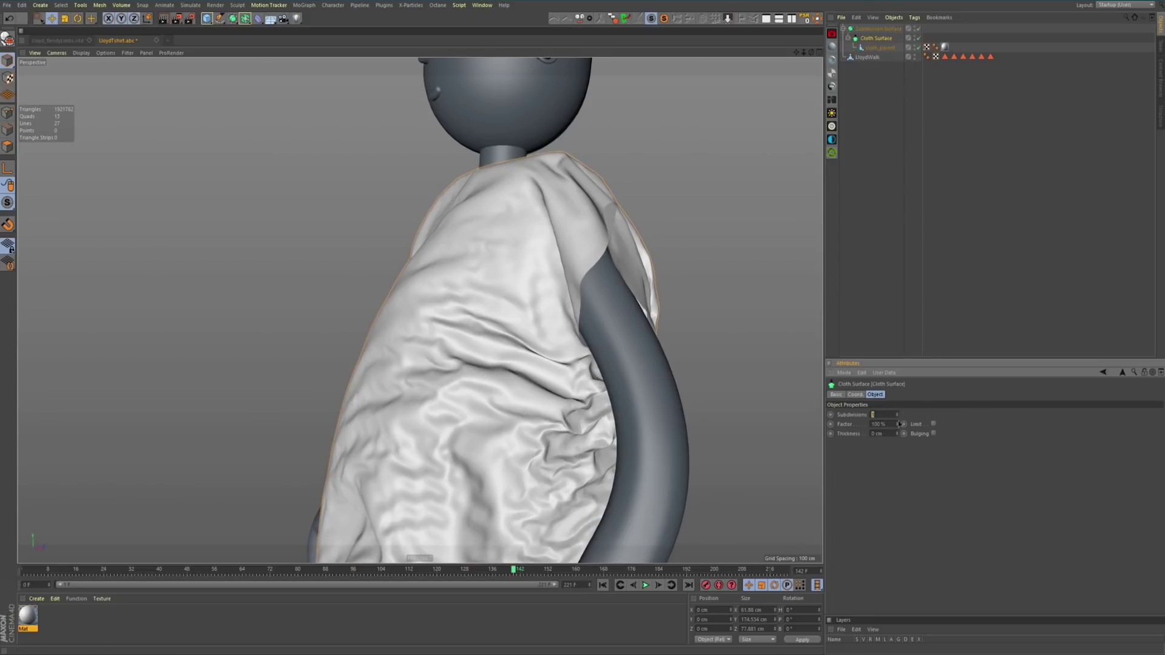
# Step: Set the Cloth Surface's subdivision to 0 and its thickness to 1 cm
pyautogui.write('0')
pyautogui.press('Return')
pyautogui.moveTo(872, 435); pyautogui.dragTo(898, 446)
pyautogui.write('11')
pyautogui.press('Return')
# Step: Inspect the sleeve edge around the arm and reduce the Cloth Surface's thickness to 0.2 cm
pyautogui.moveTo(603, 333)
pyautogui.keyDown('alt'); pyautogui.mouseDown()
pyautogui.moveTo(533, 318)
pyautogui.moveTo(598, 315)
pyautogui.moveTo(668, 333)
pyautogui.moveTo(595, 322)
pyautogui.mouseUp(); pyautogui.keyUp('alt')
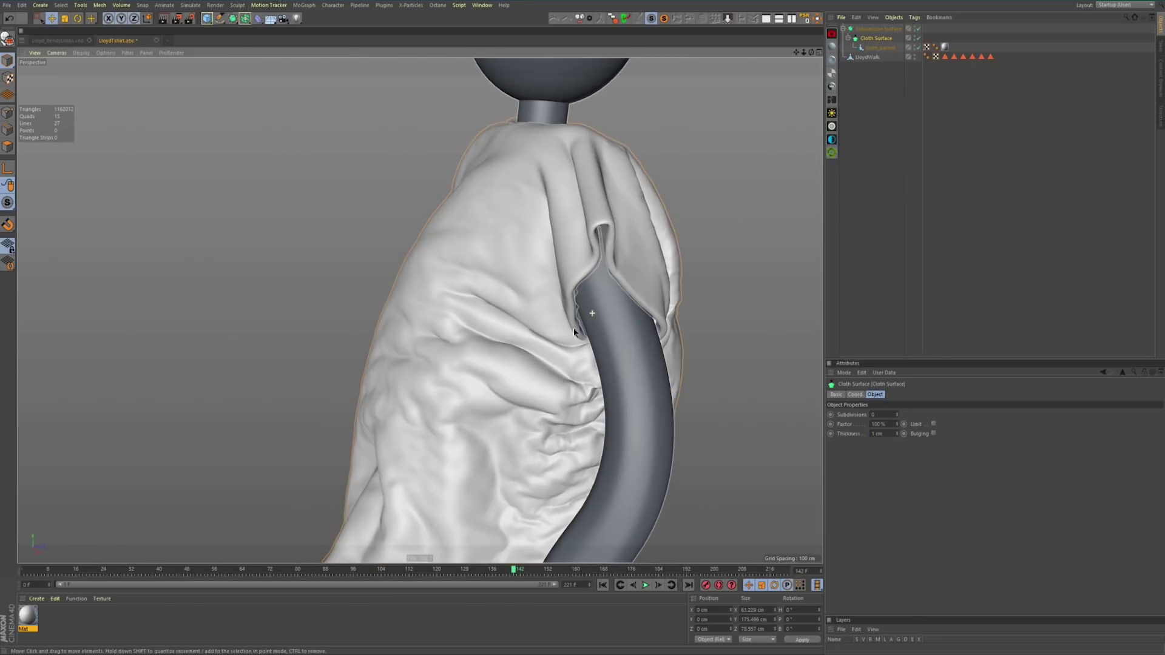
pyautogui.click(875, 433)
pyautogui.write('0.2')
pyautogui.press('Return')
# Step: Set the Subdivision Surface's editor subdivision level to 1
pyautogui.keyDown('alt'); pyautogui.moveTo(577, 257); pyautogui.dragTo(649, 260); pyautogui.keyUp('alt')
pyautogui.keyDown('alt'); pyautogui.moveTo(649, 259); pyautogui.dragTo(534, 335, button='right'); pyautogui.keyUp('alt')
pyautogui.keyDown('alt'); pyautogui.moveTo(534, 335); pyautogui.dragTo(584, 244, button='middle'); pyautogui.keyUp('alt')
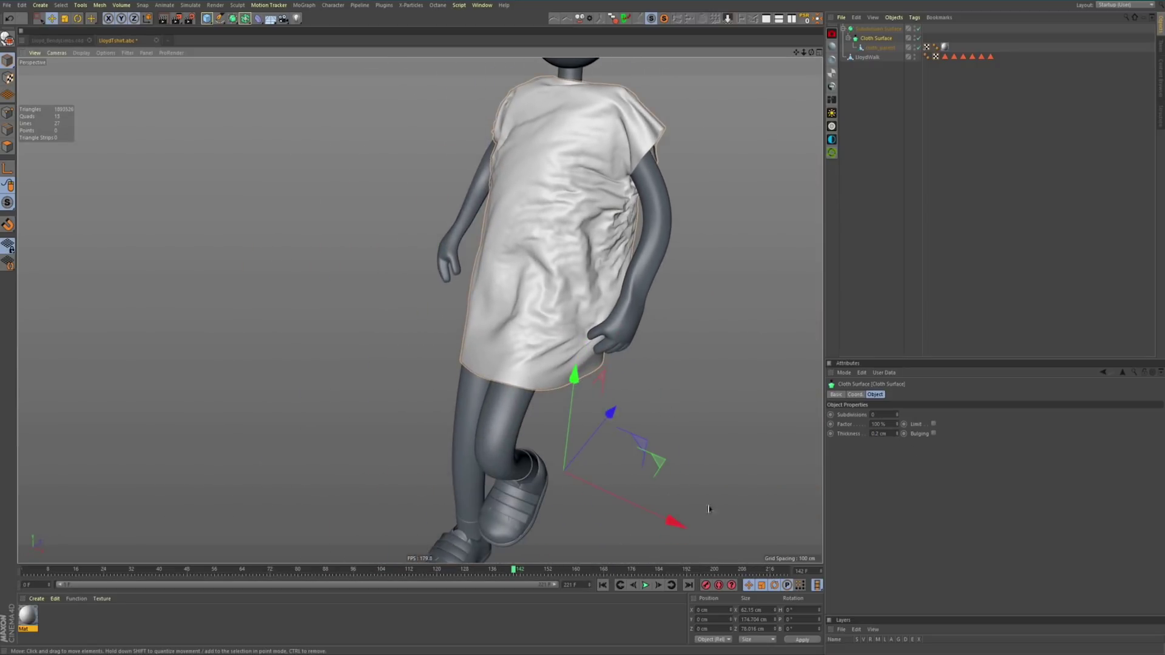
pyautogui.click(883, 29)
pyautogui.doubleClick(896, 424)
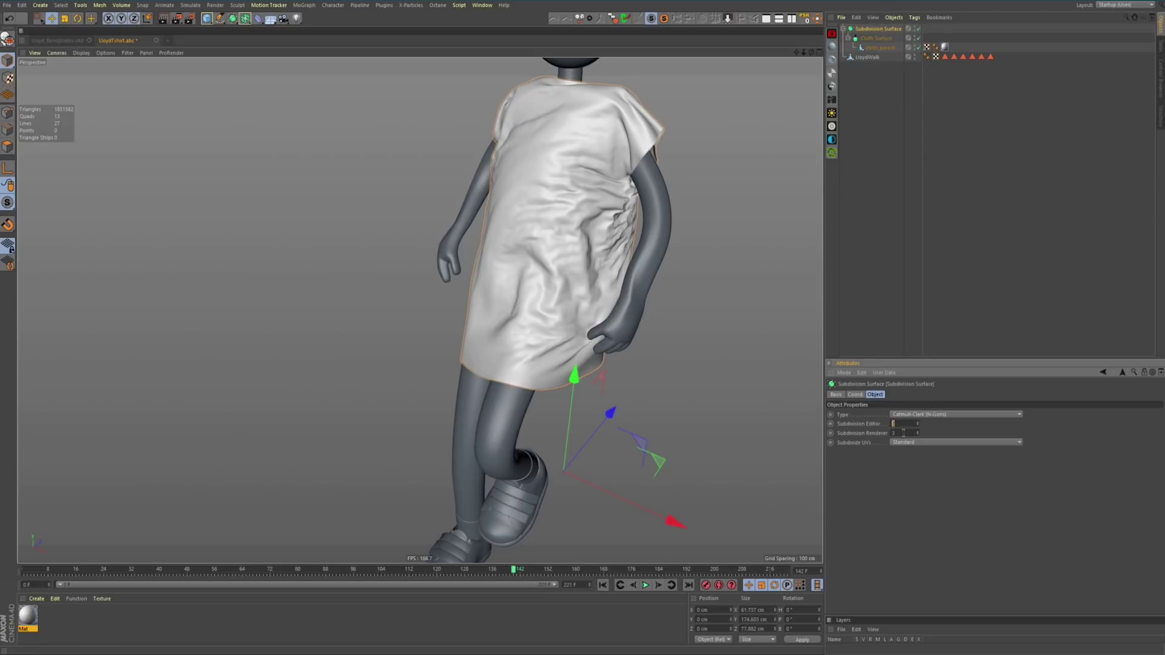
pyautogui.write('1')
pyautogui.press('Return')
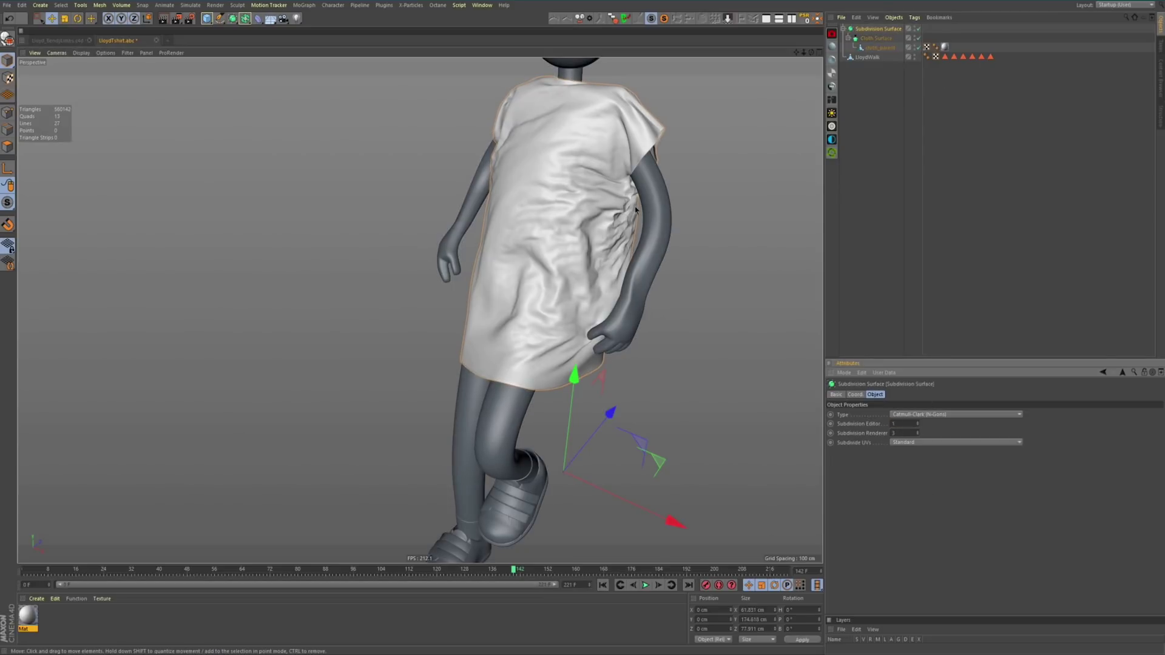
# Step: Play the walk animation with the smoothed, thickened garment from the first frame
pyautogui.click(603, 585)
pyautogui.click(645, 585)
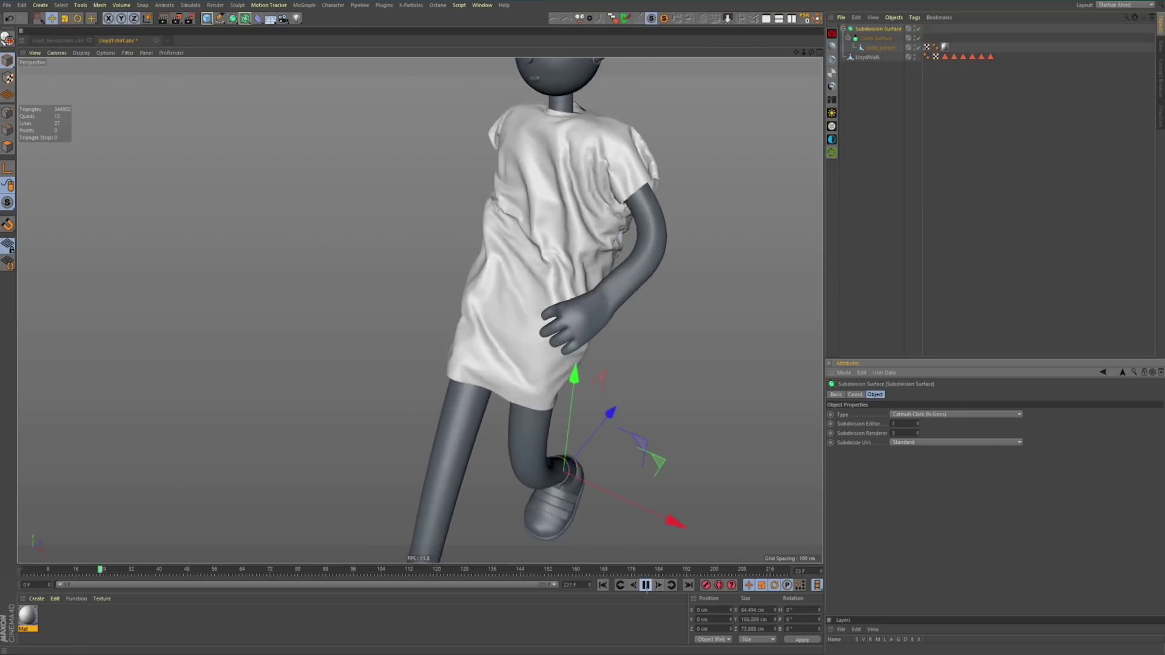